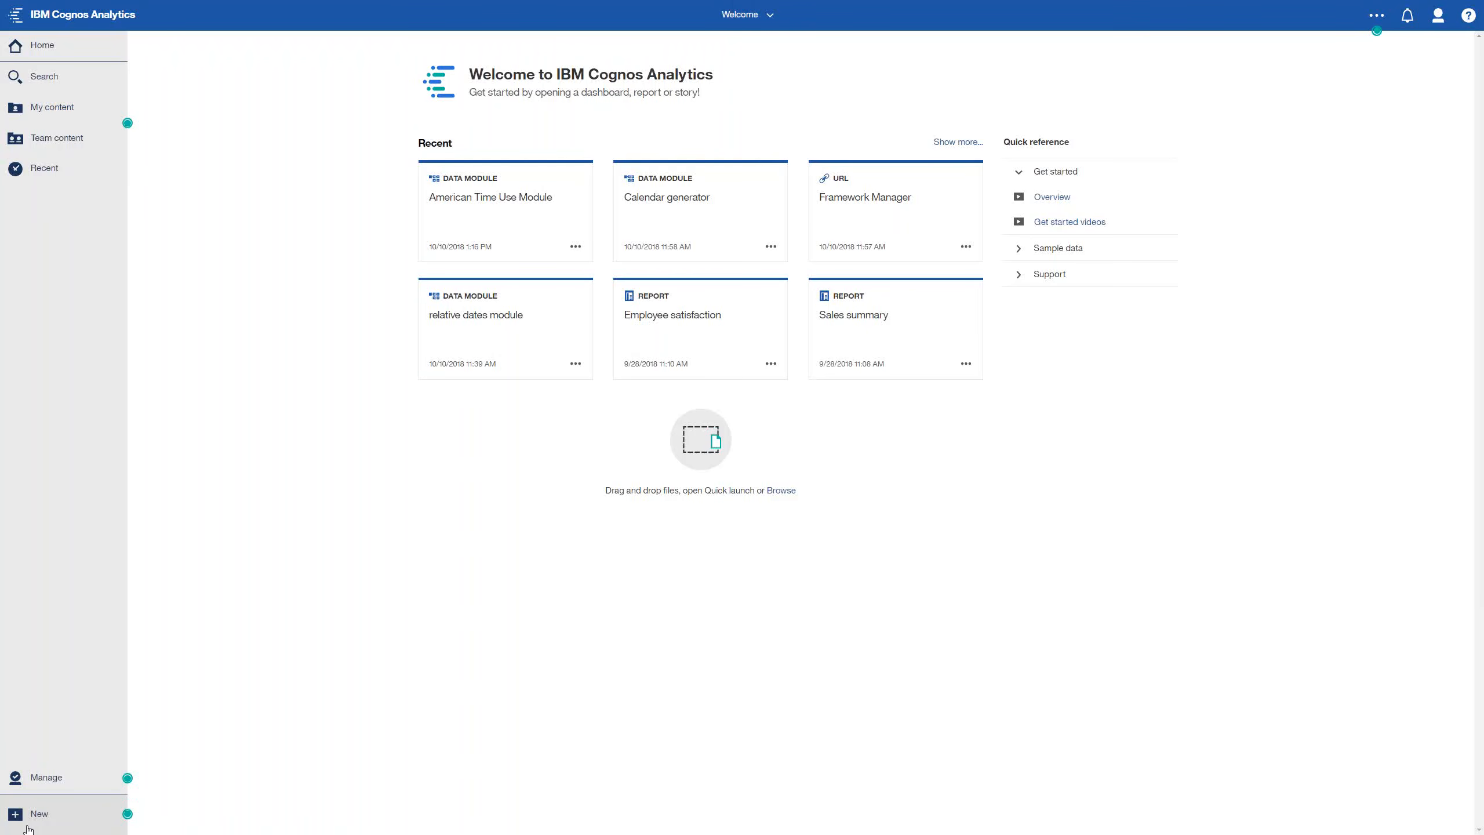
# - Create a new dashboard from the blank tabbed layout template
pyautogui.click(27, 828)
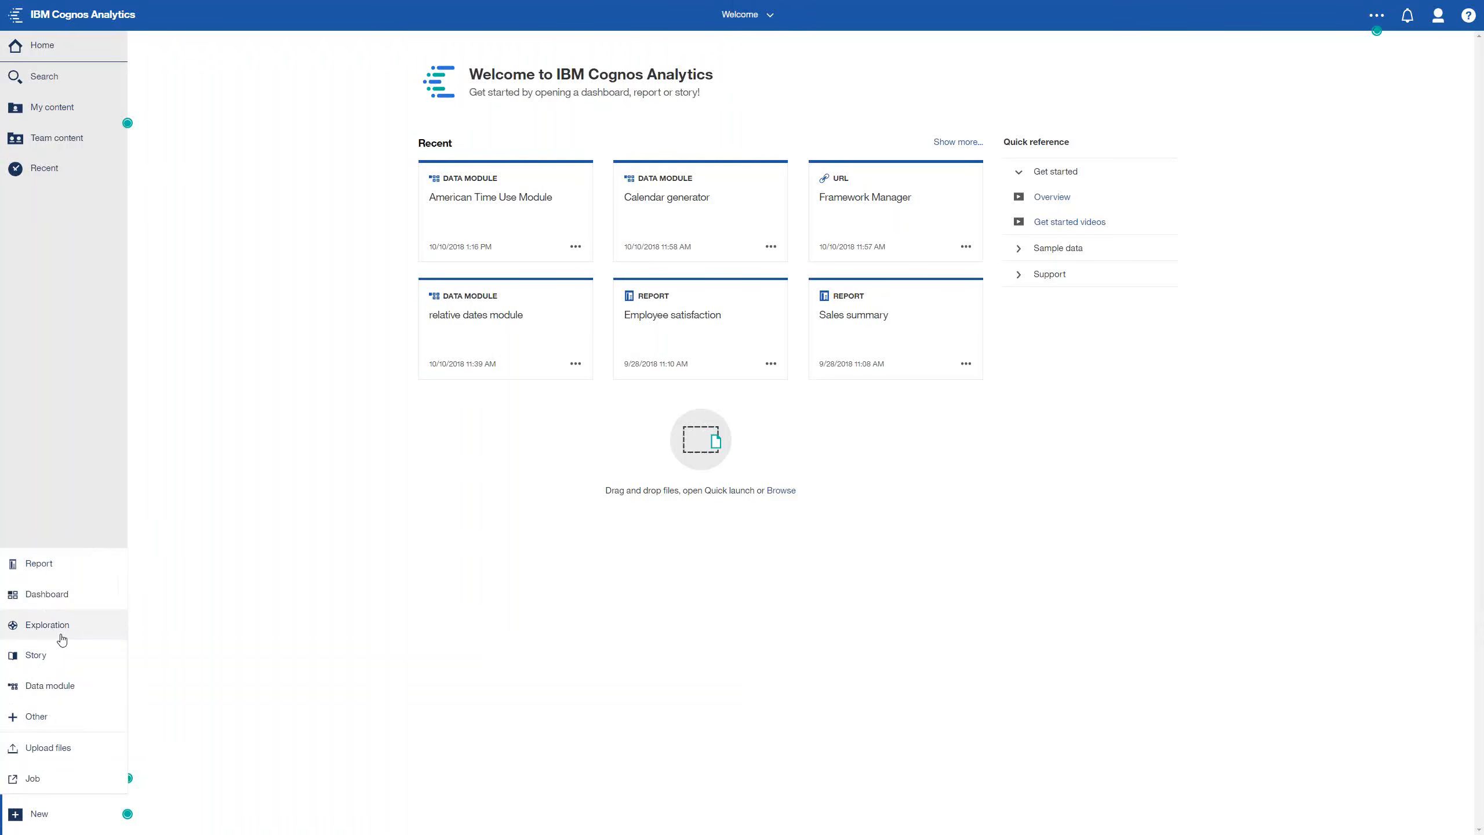
pyautogui.click(60, 597)
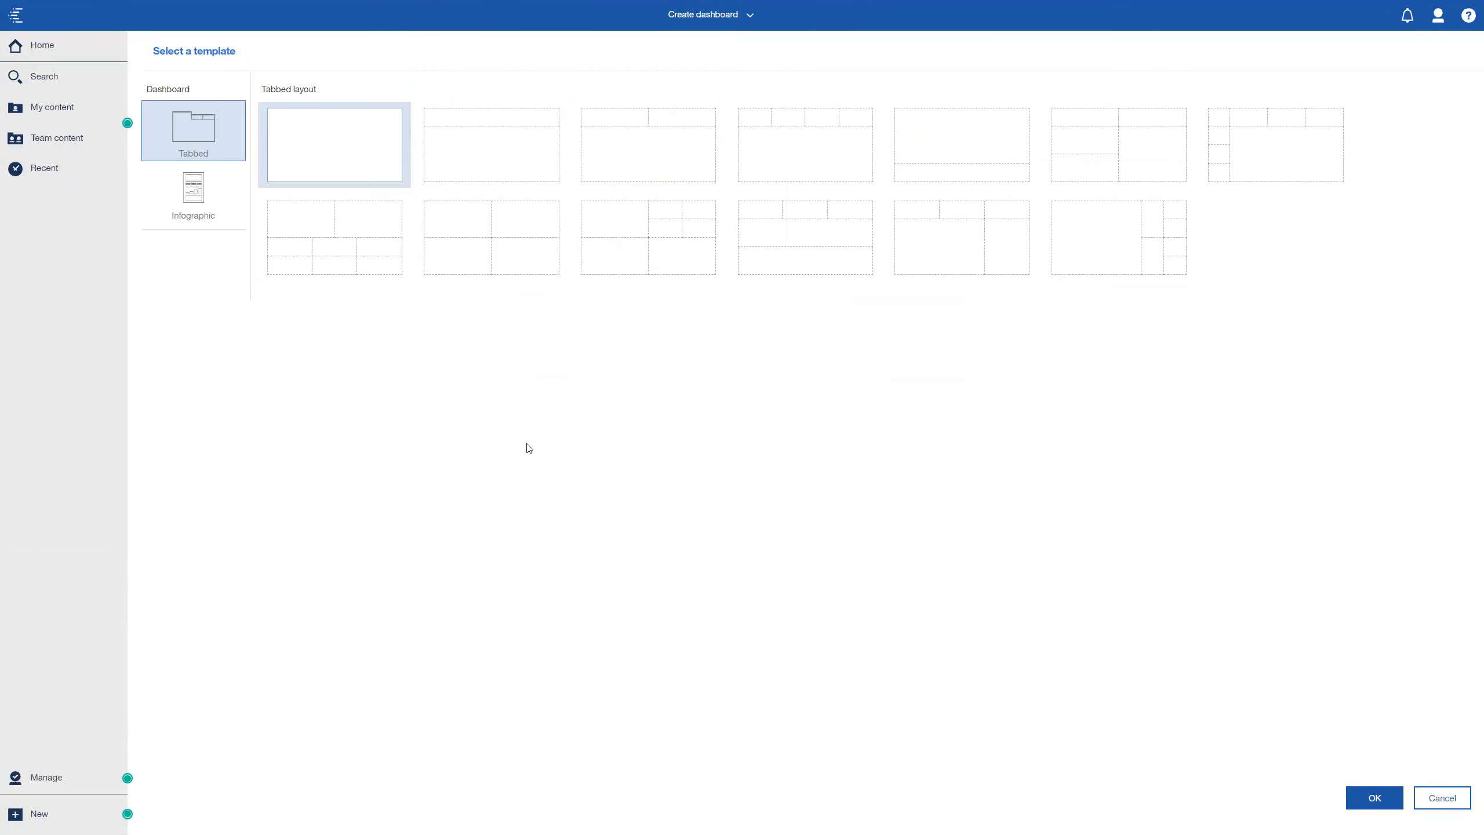
pyautogui.click(390, 145)
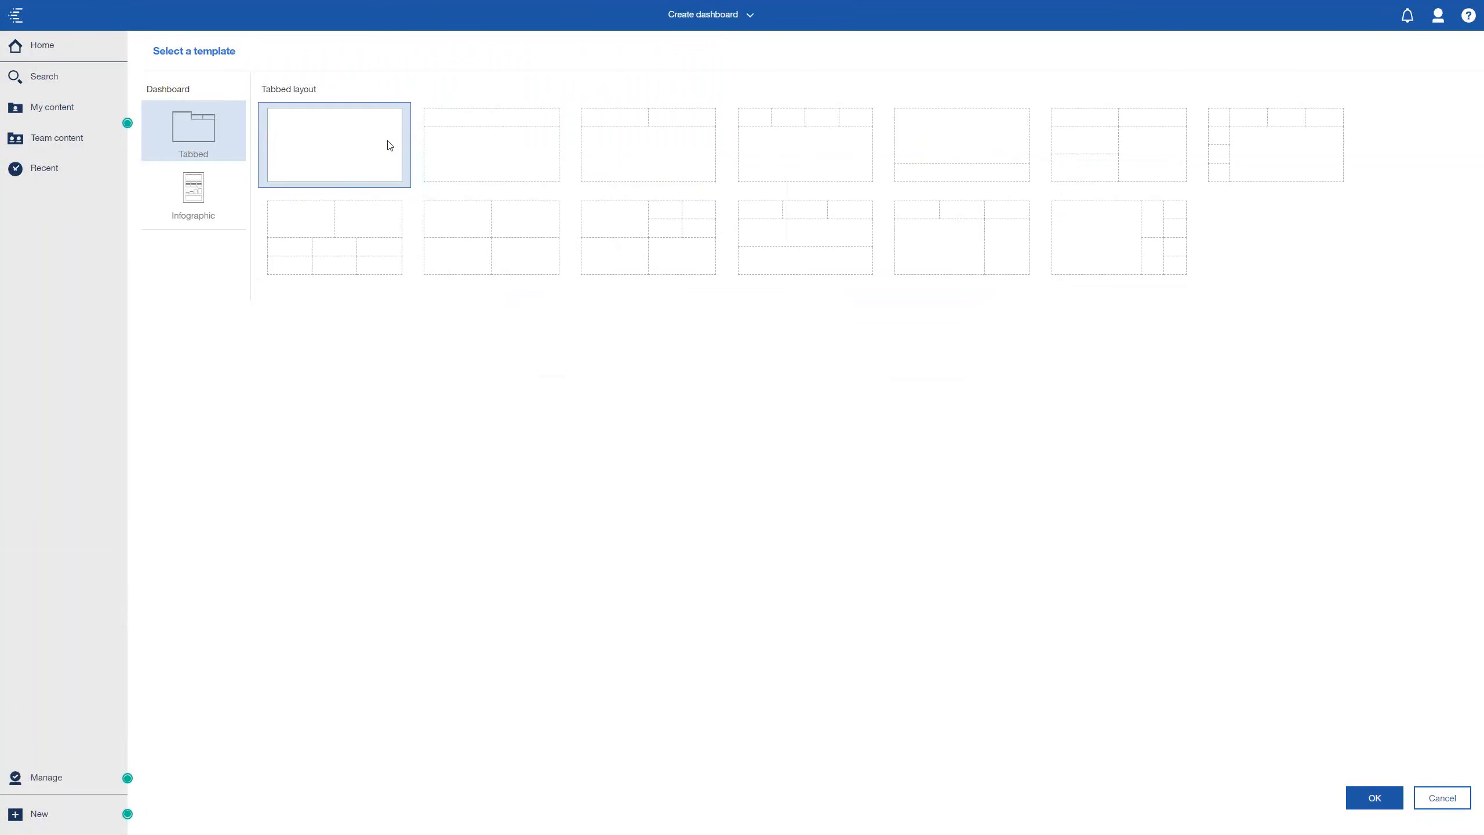
pyautogui.click(1375, 798)
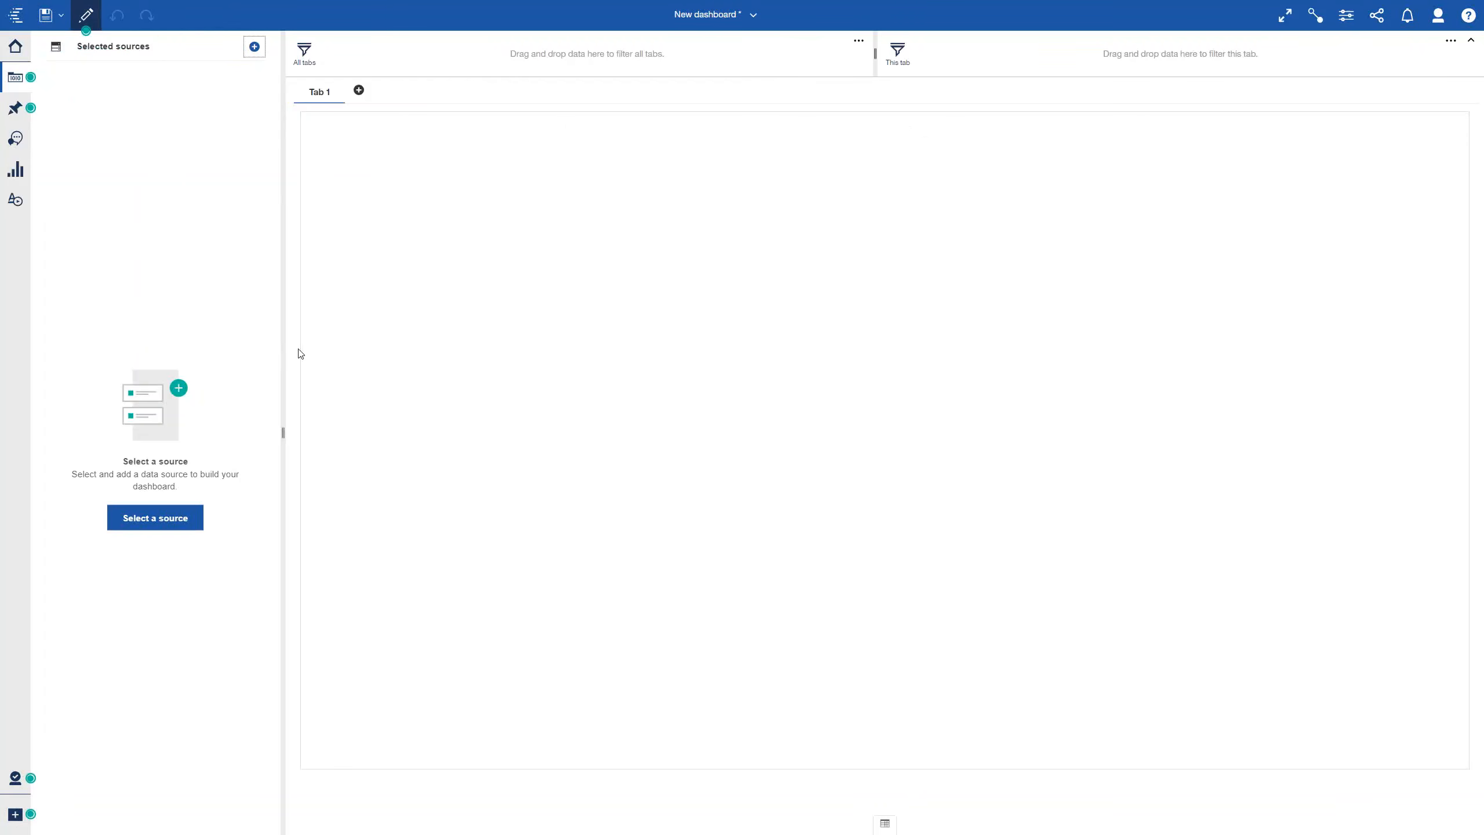
# - Try asking the dashboard's Assistant to "show data" and leave full-screen view
pyautogui.click(17, 142)
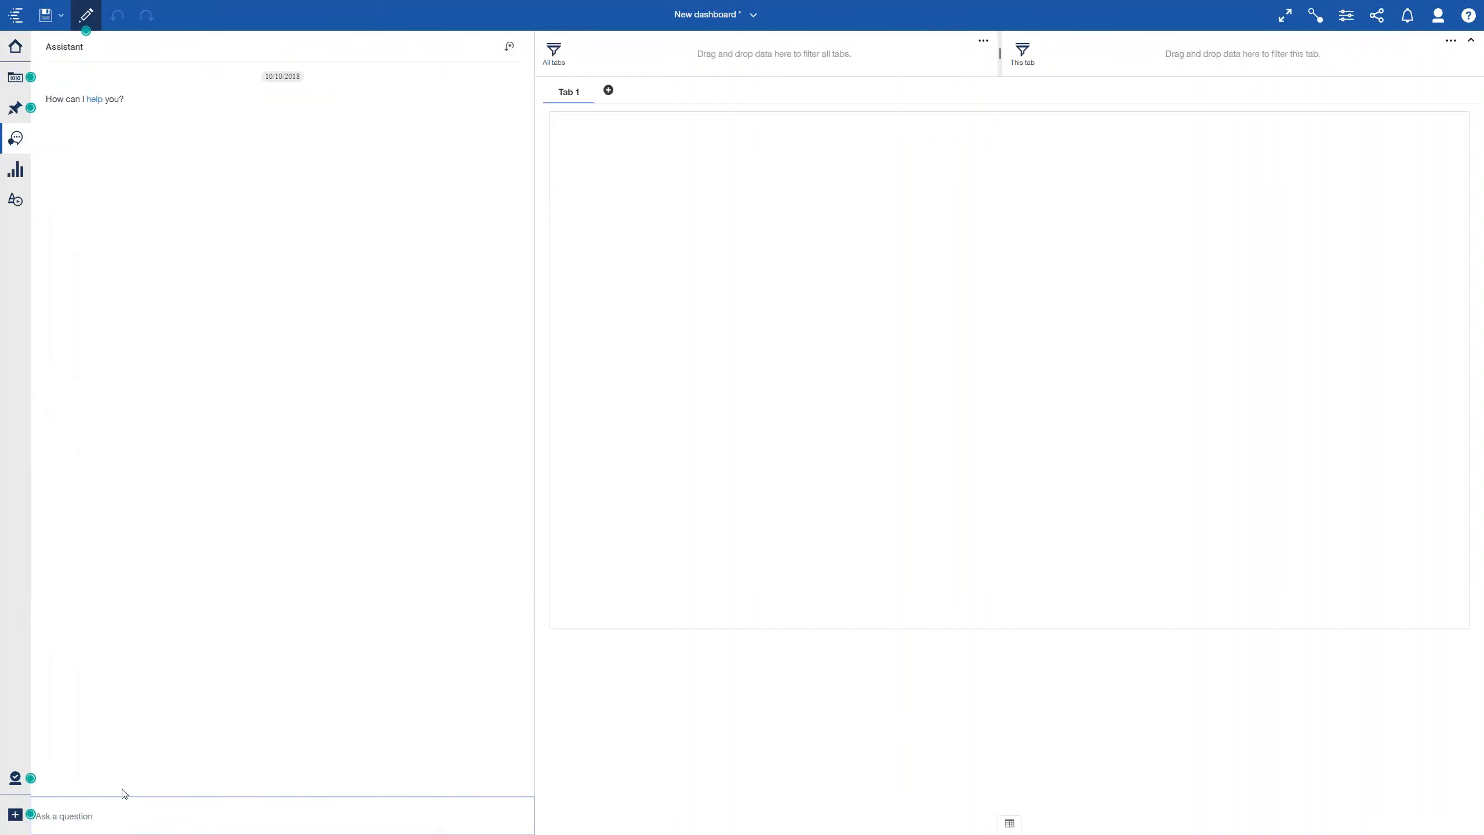
pyautogui.write('show data')
pyautogui.press('BackSpace')
pyautogui.write('a')
pyautogui.press('Return')
pyautogui.press('F11')
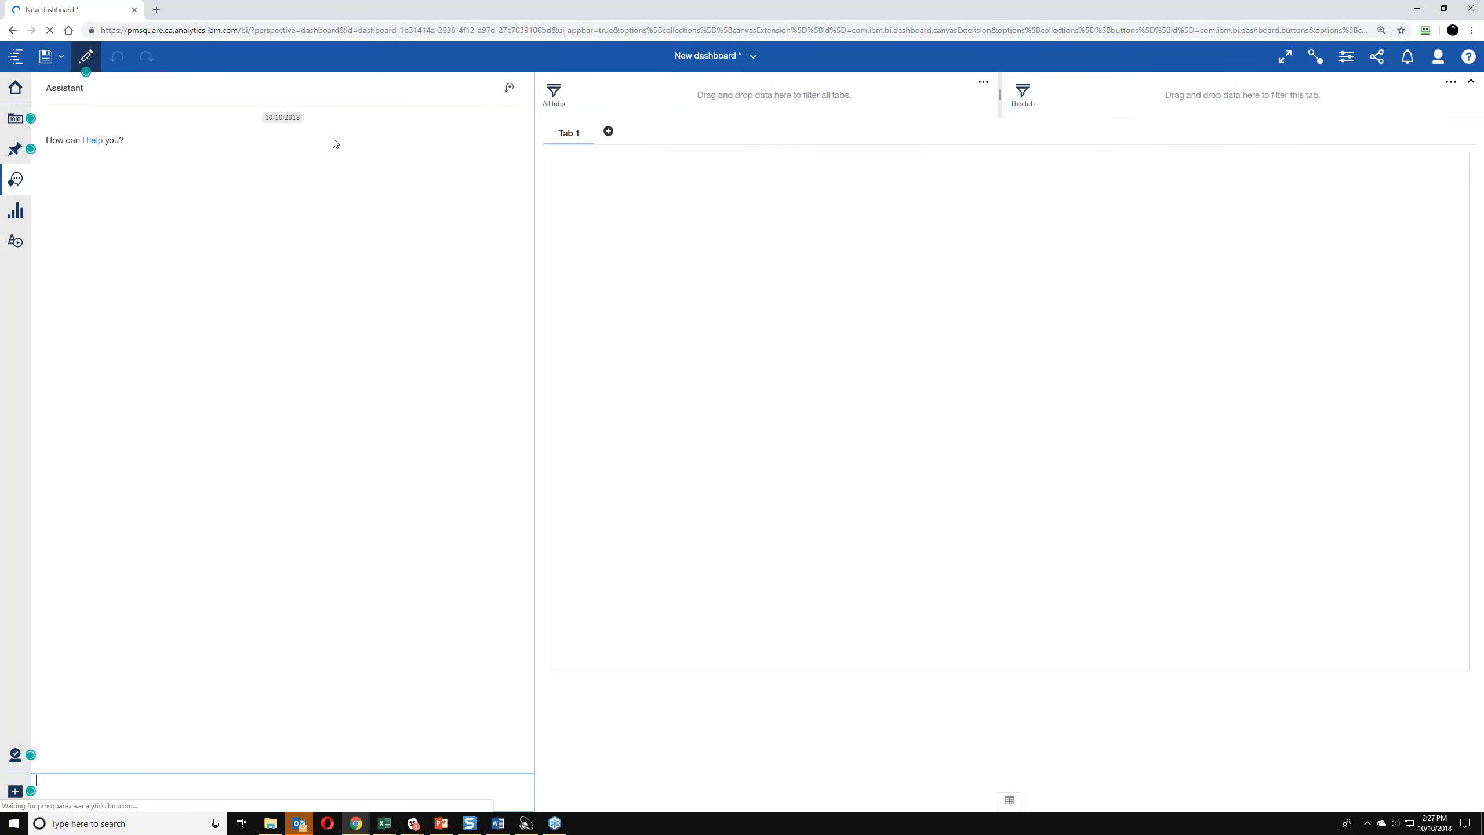
pyautogui.moveTo(233, 6); pyautogui.dragTo(231, 14)
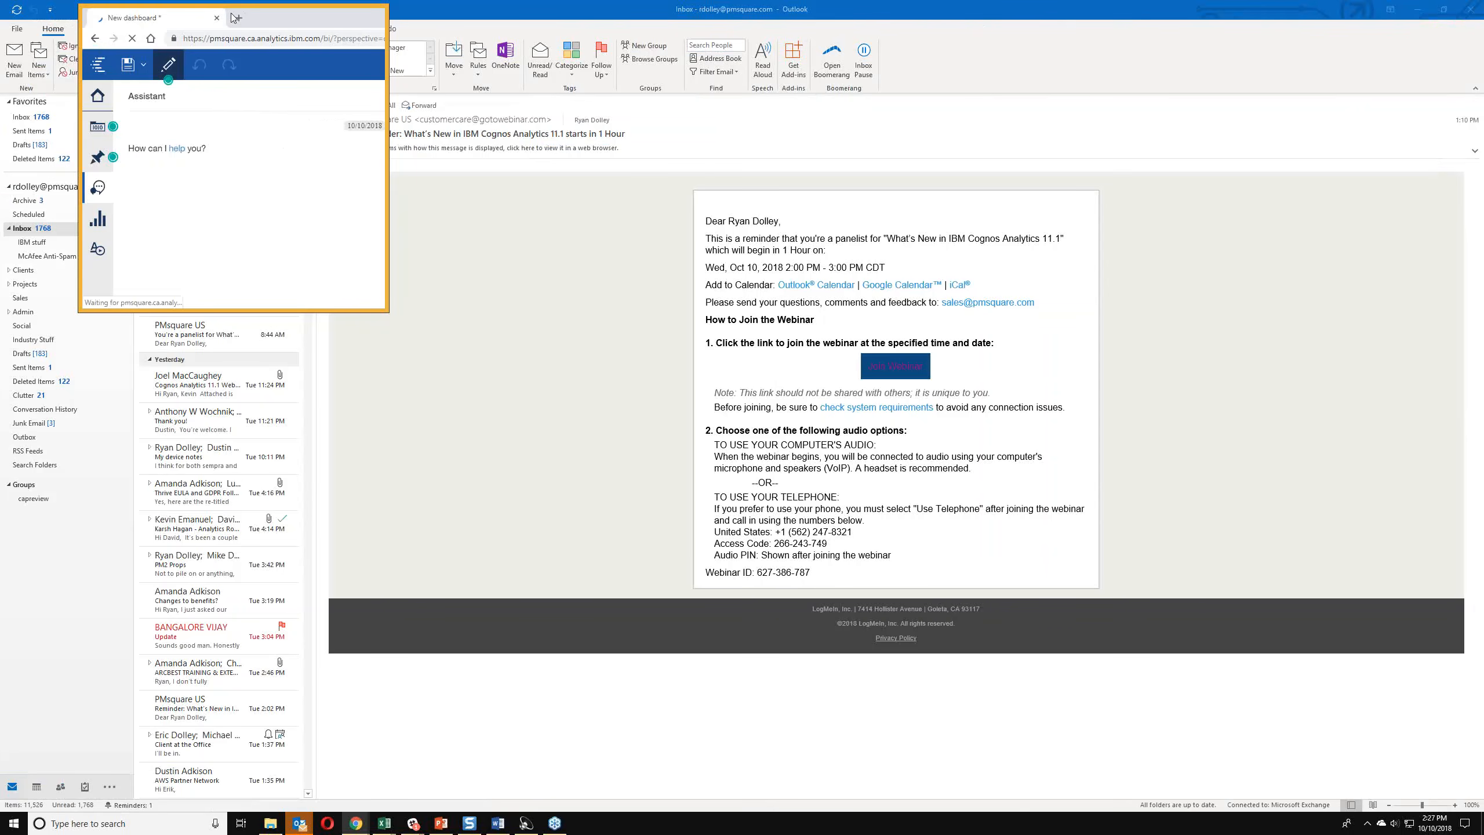
pyautogui.click(358, 817)
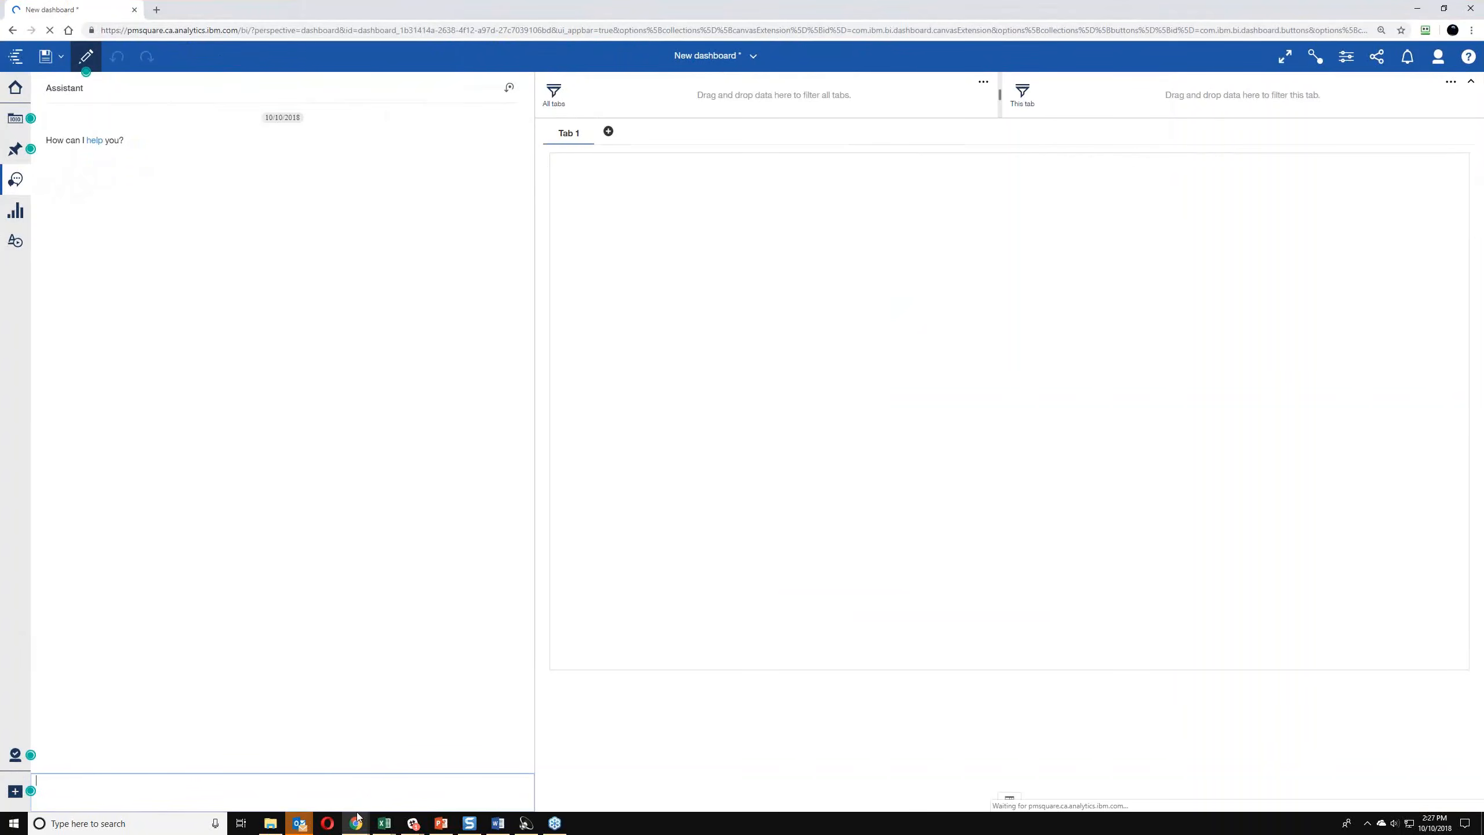
pyautogui.click(157, 10)
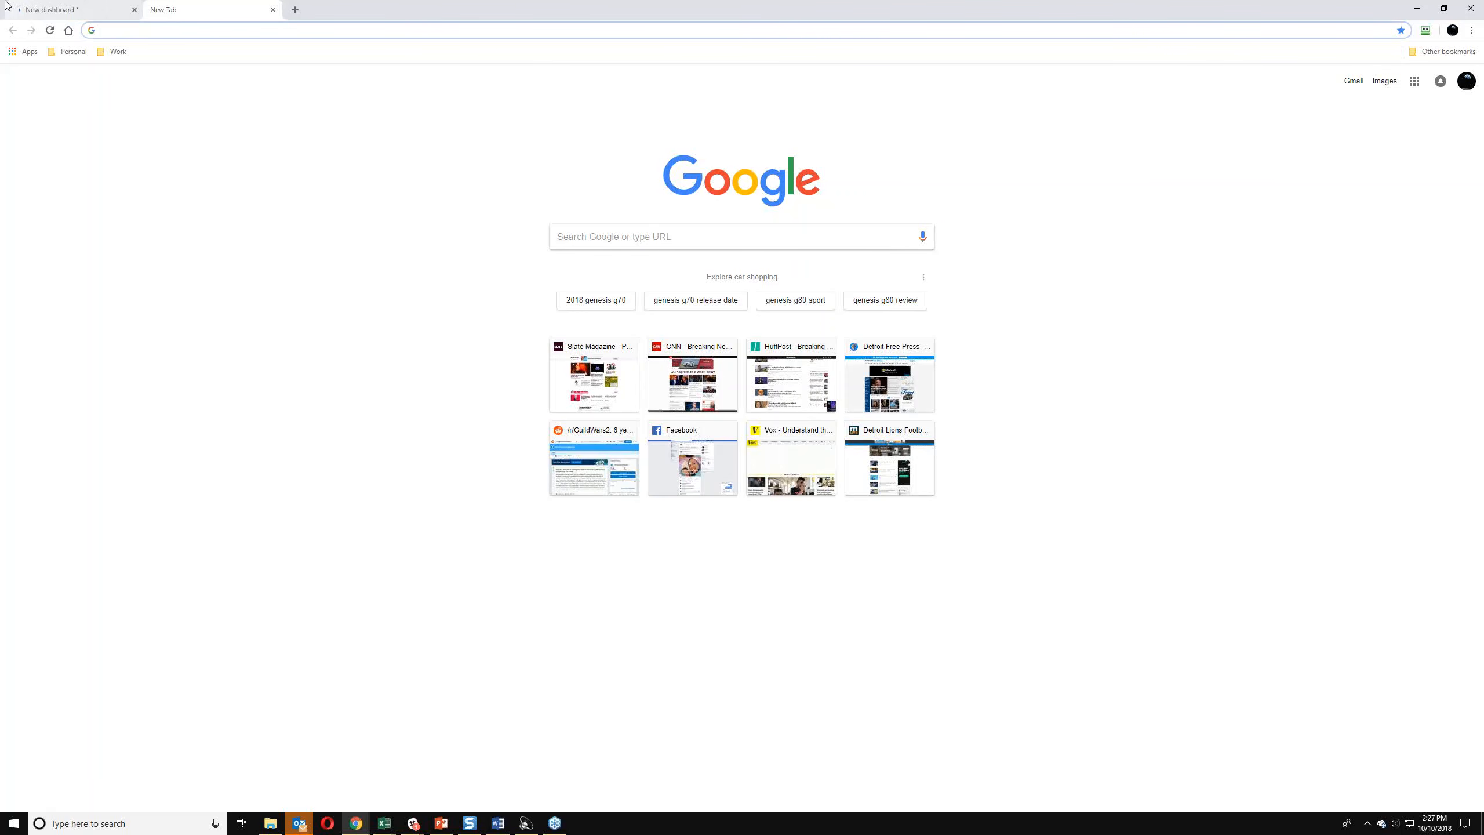
pyautogui.write('pm')
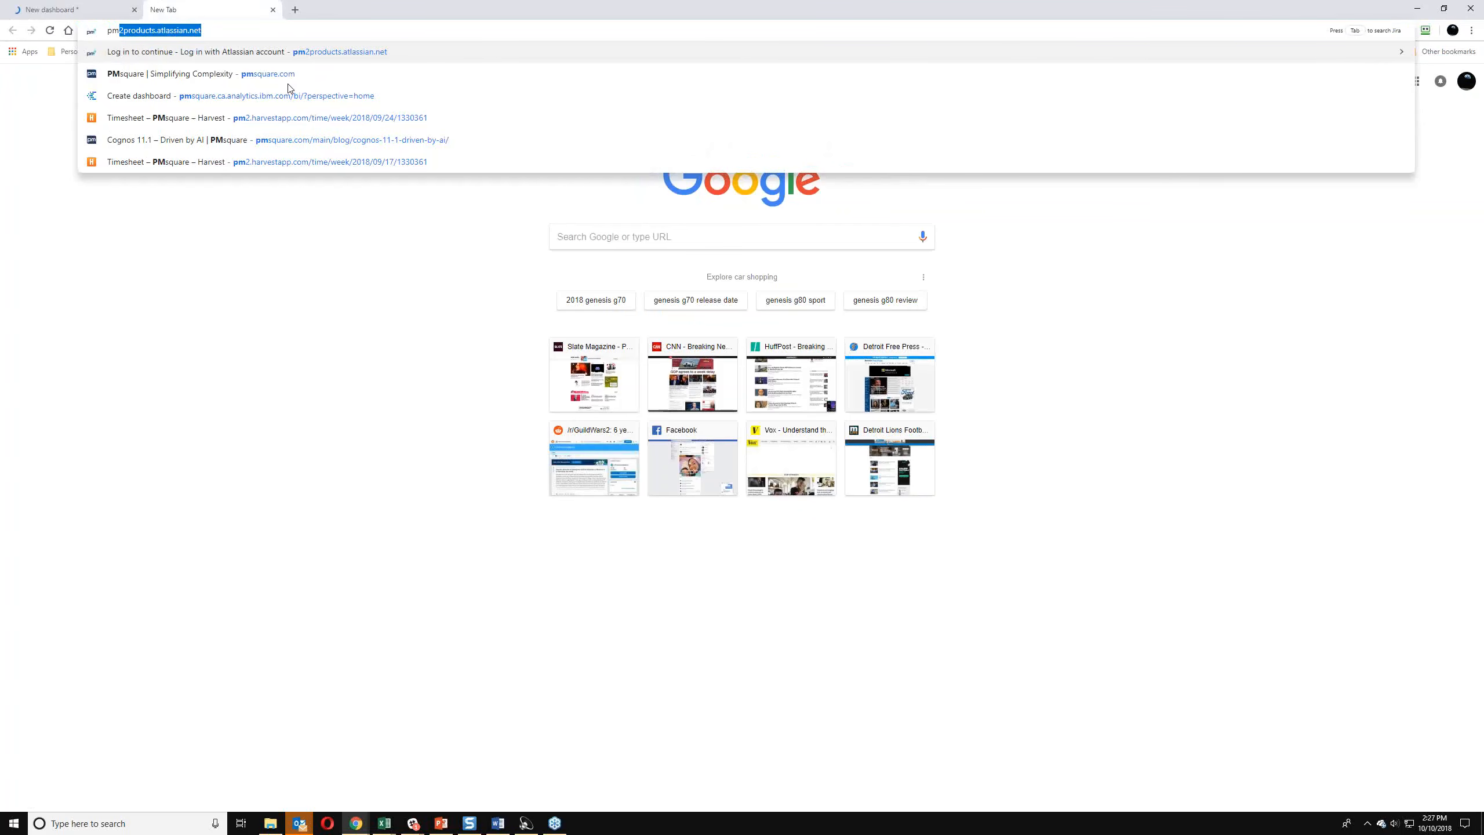
pyautogui.write('qua')
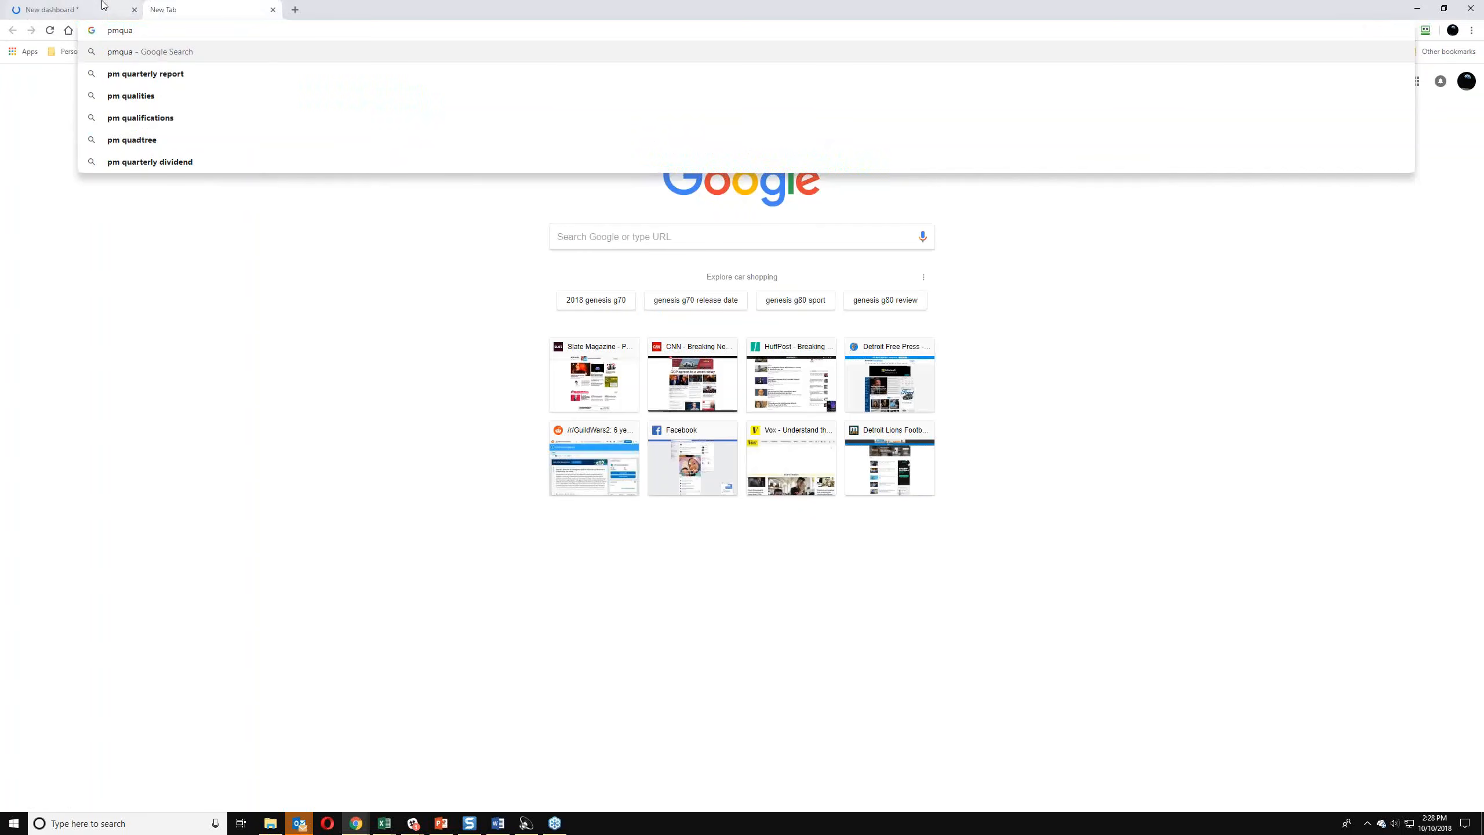
pyautogui.click(102, 4)
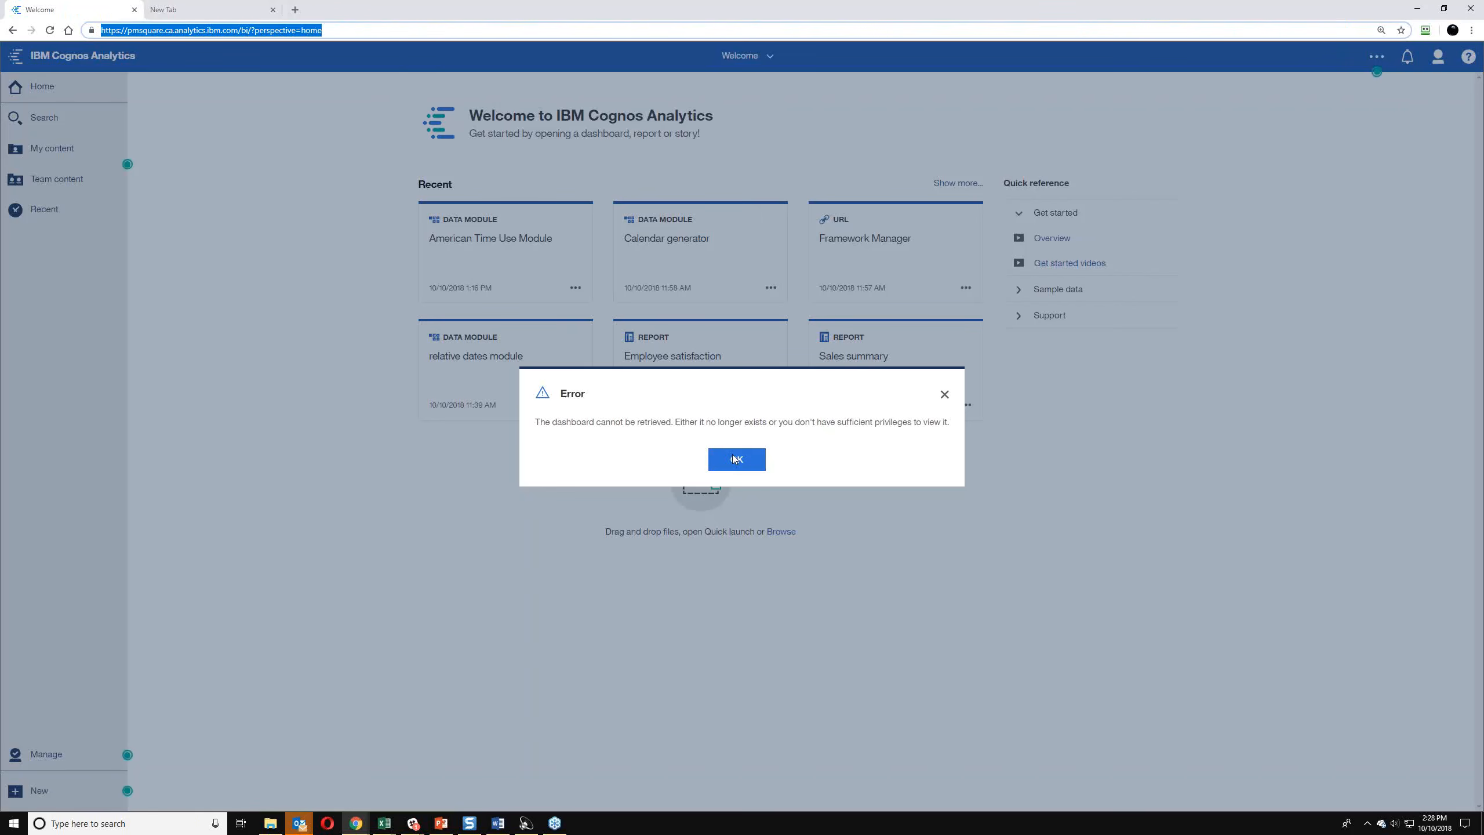
# - Dismiss the dashboard retrieval error and create a new blank tabbed dashboard
pyautogui.click(736, 459)
pyautogui.click(39, 791)
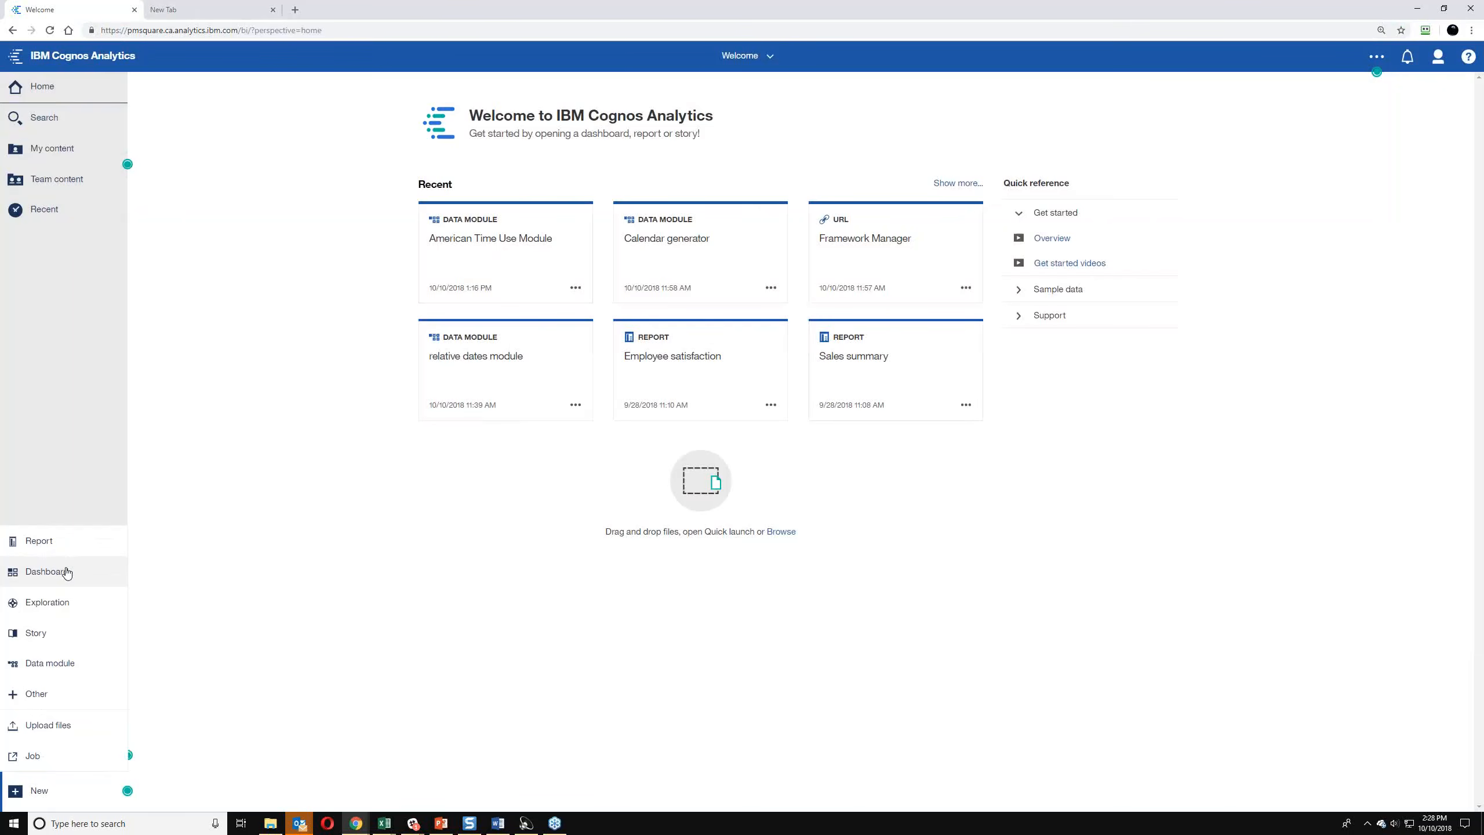
pyautogui.click(47, 572)
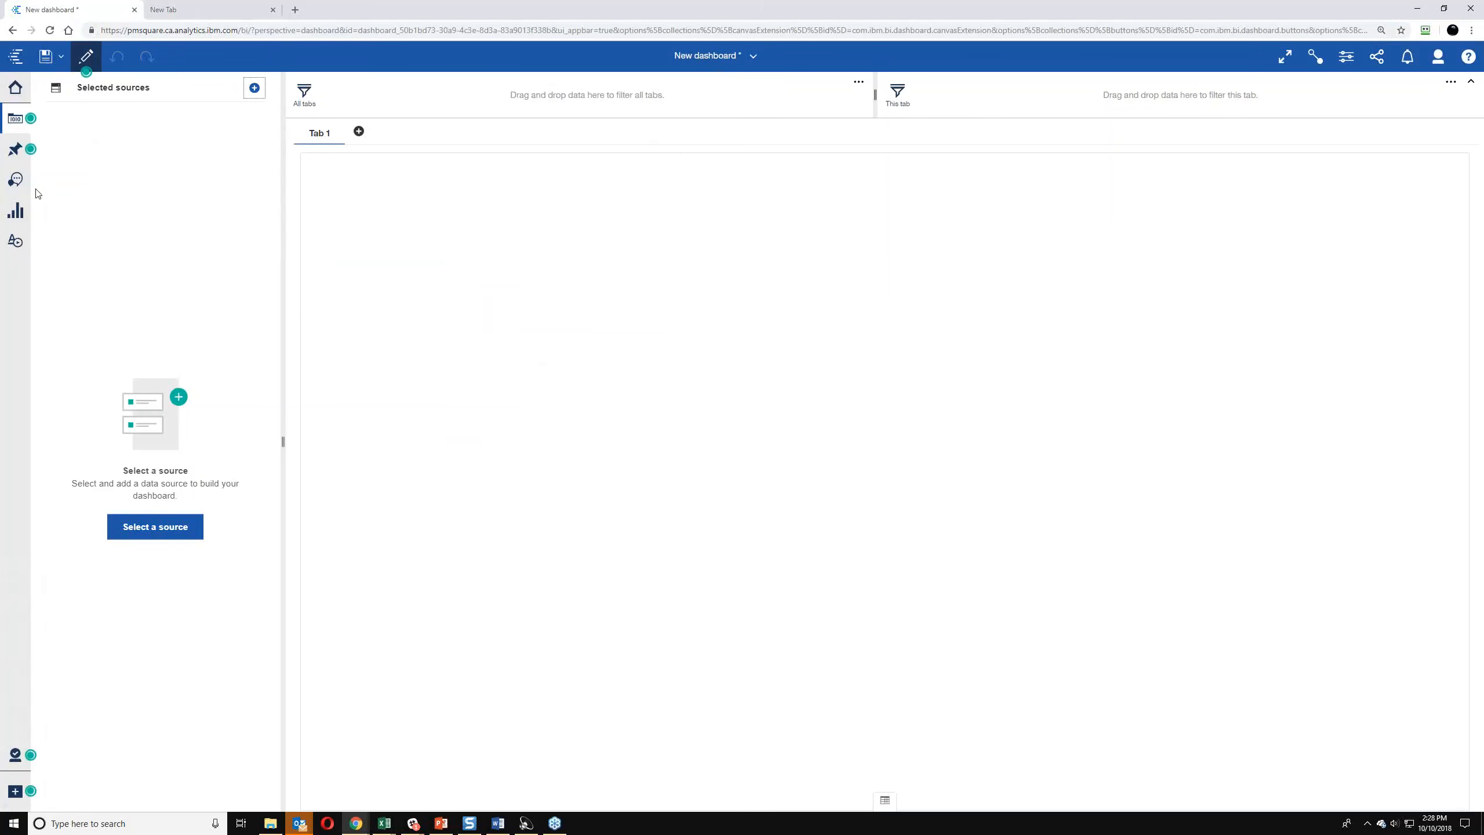
# - Ask the Assistant to "show data" to list the available data sources
pyautogui.click(15, 180)
pyautogui.write('show da')
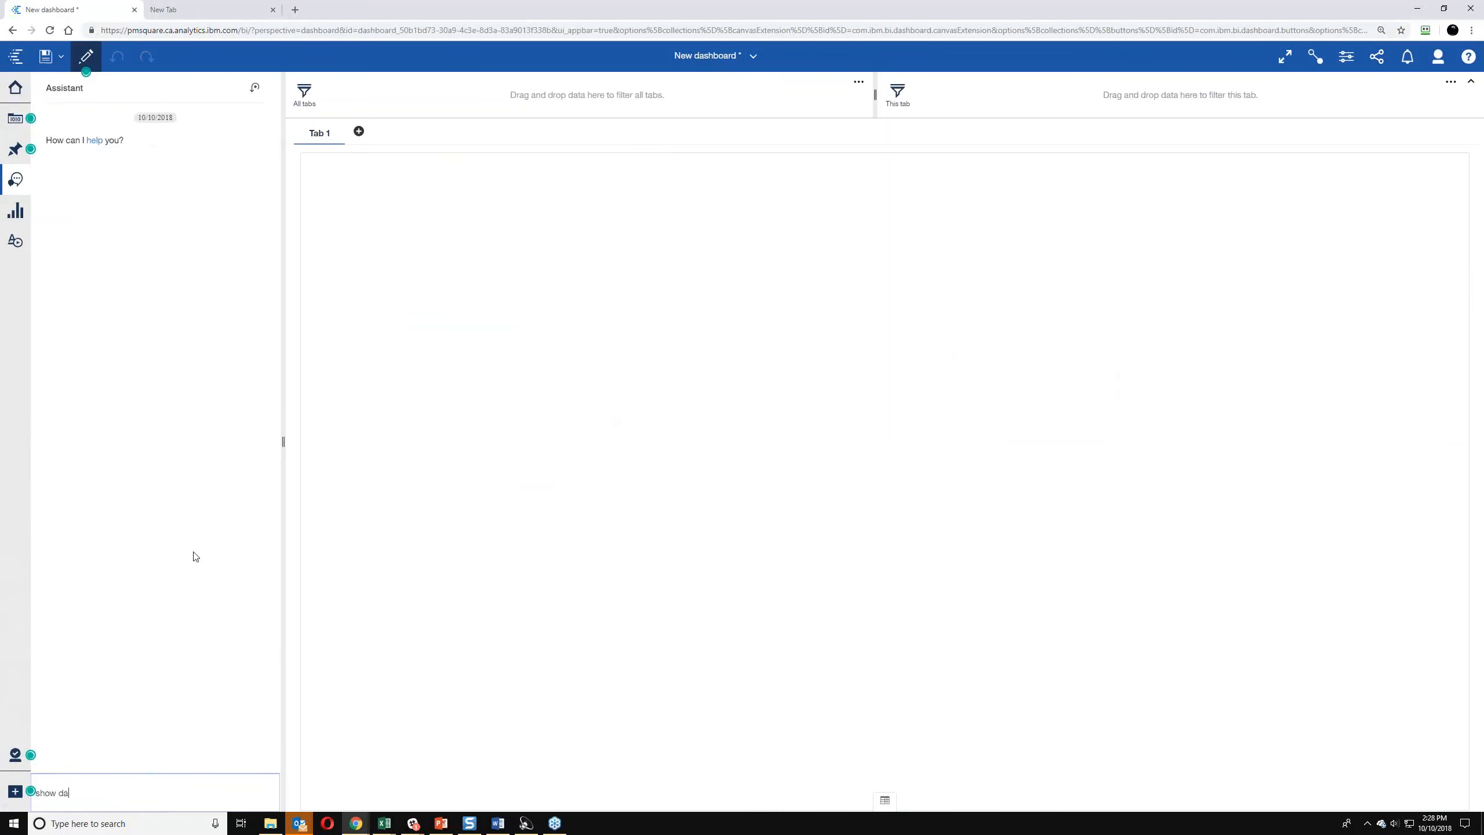
pyautogui.write('ta')
pyautogui.press('Return')
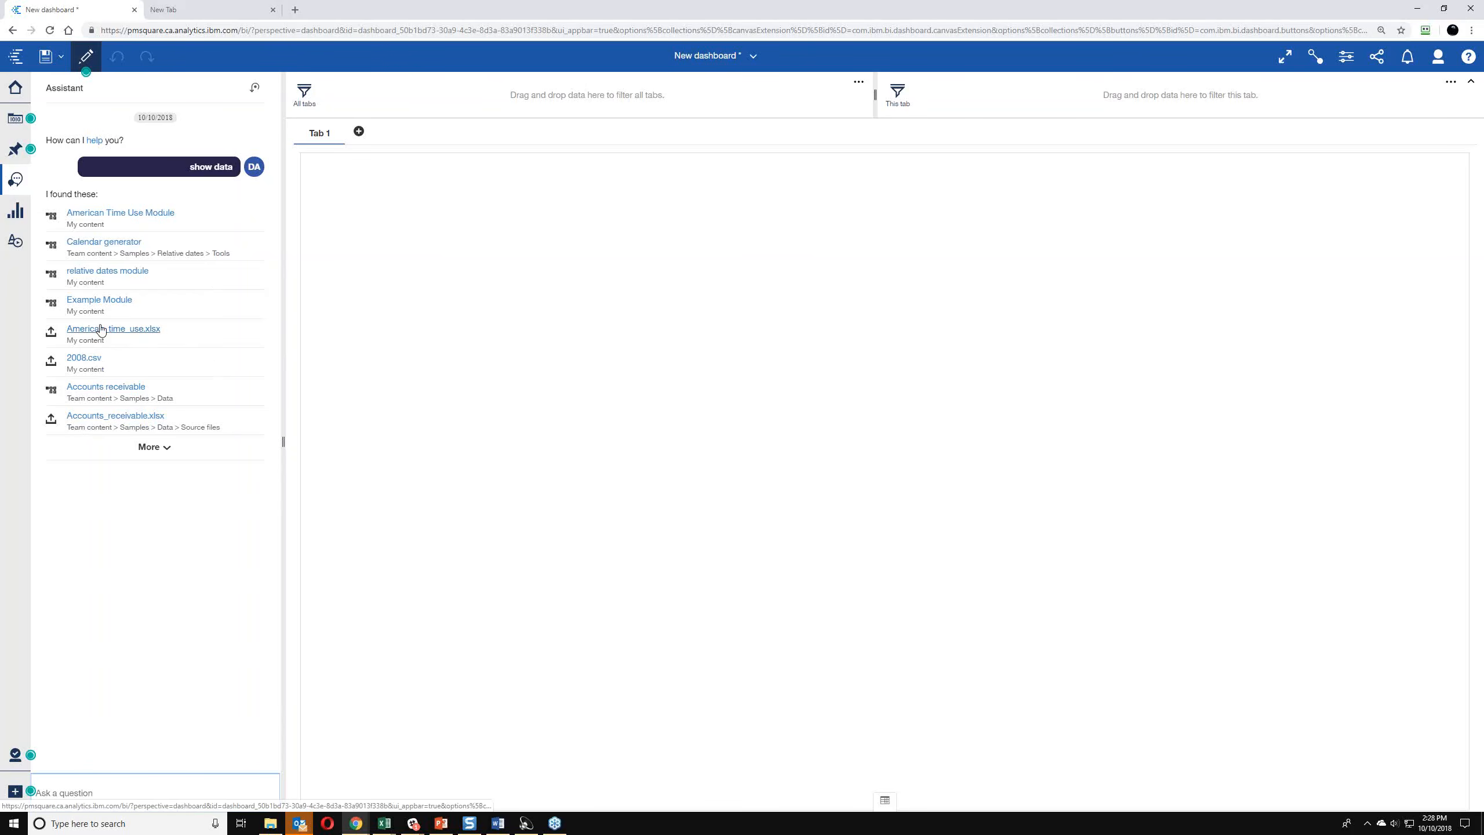
# - Choose the American Time Use Module with its full column list, and ask the Assistant to "show housework"
pyautogui.click(145, 214)
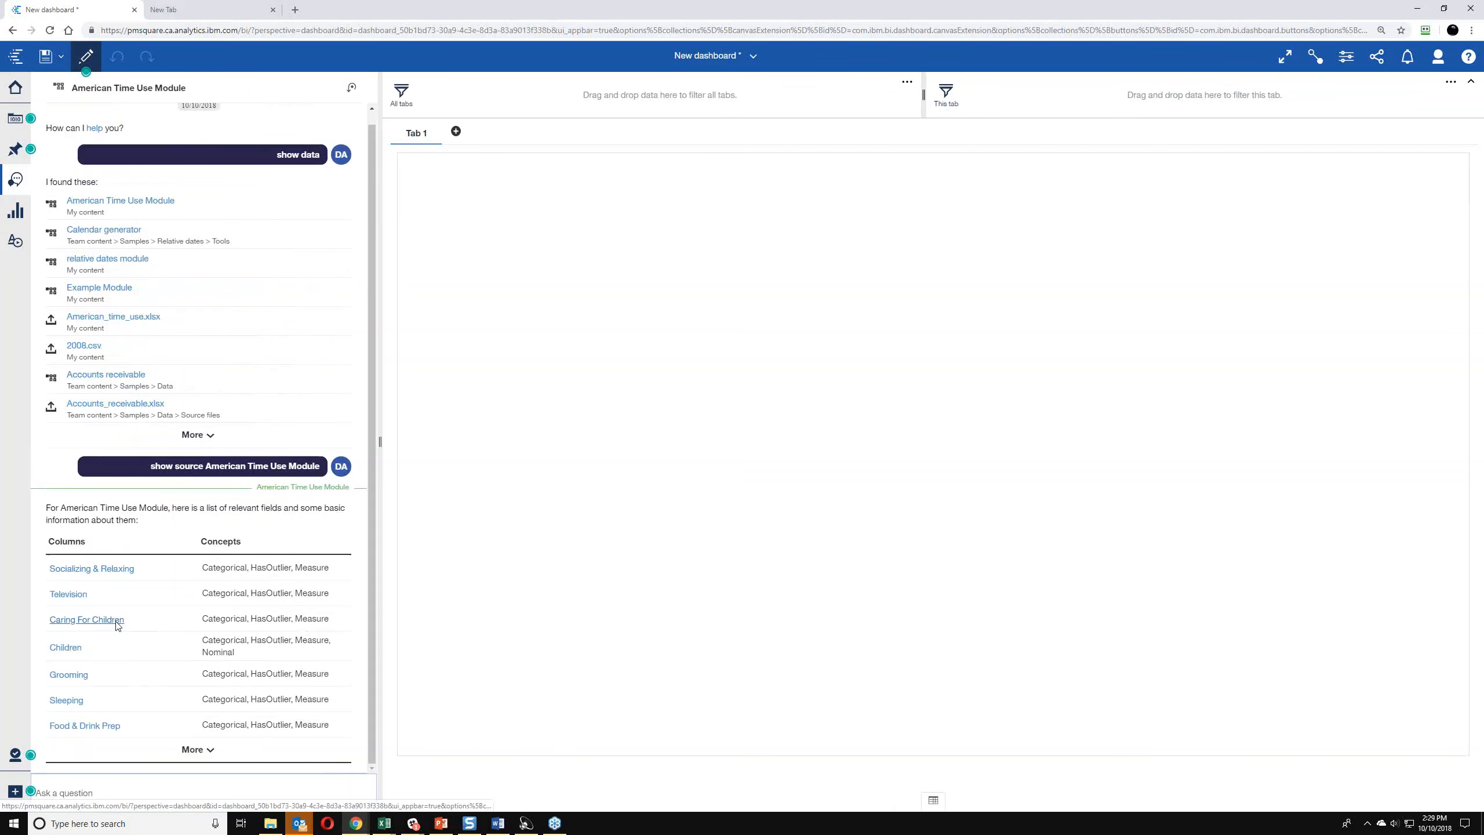
pyautogui.click(198, 750)
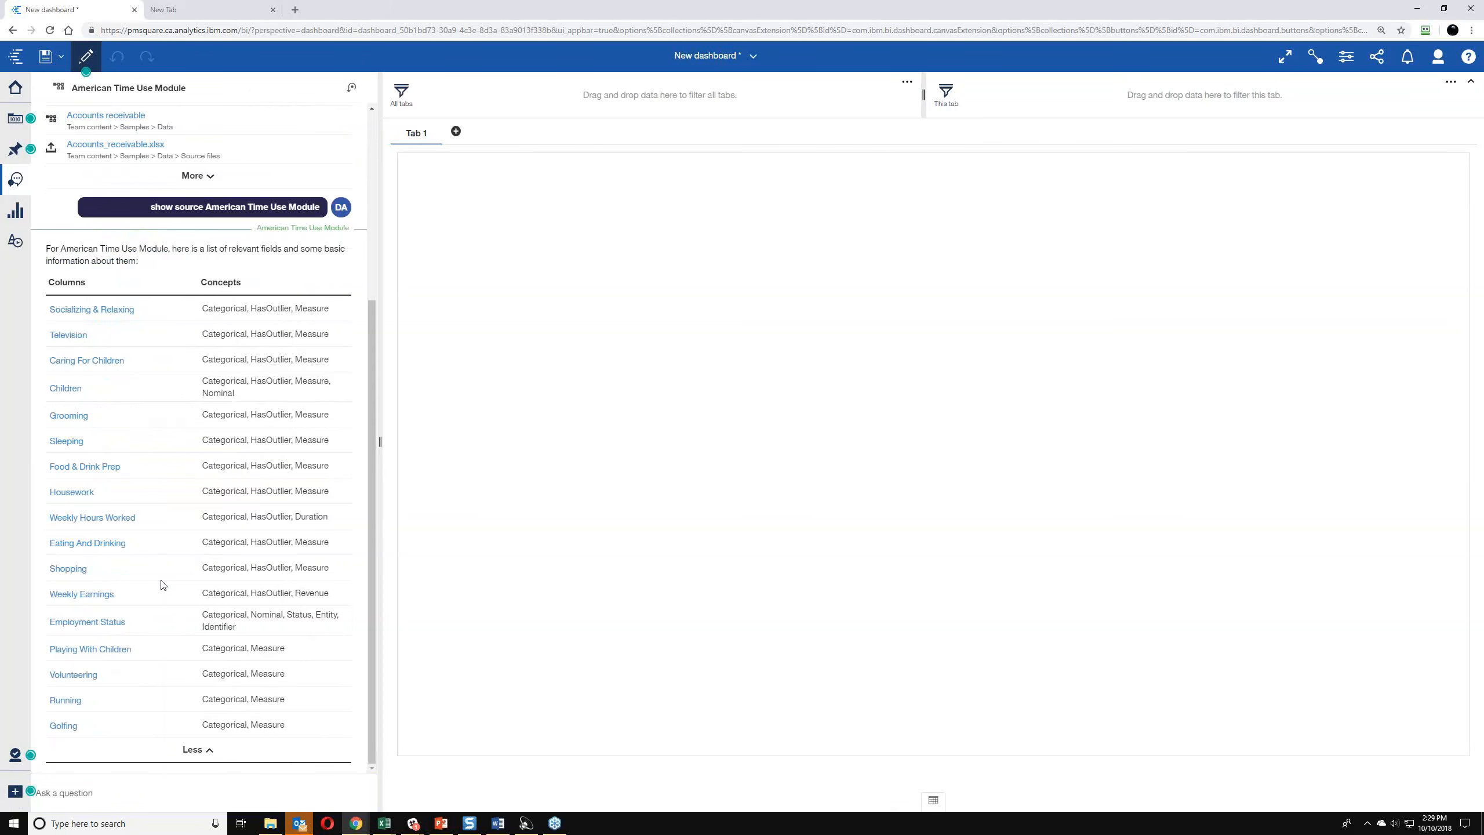
pyautogui.click(137, 793)
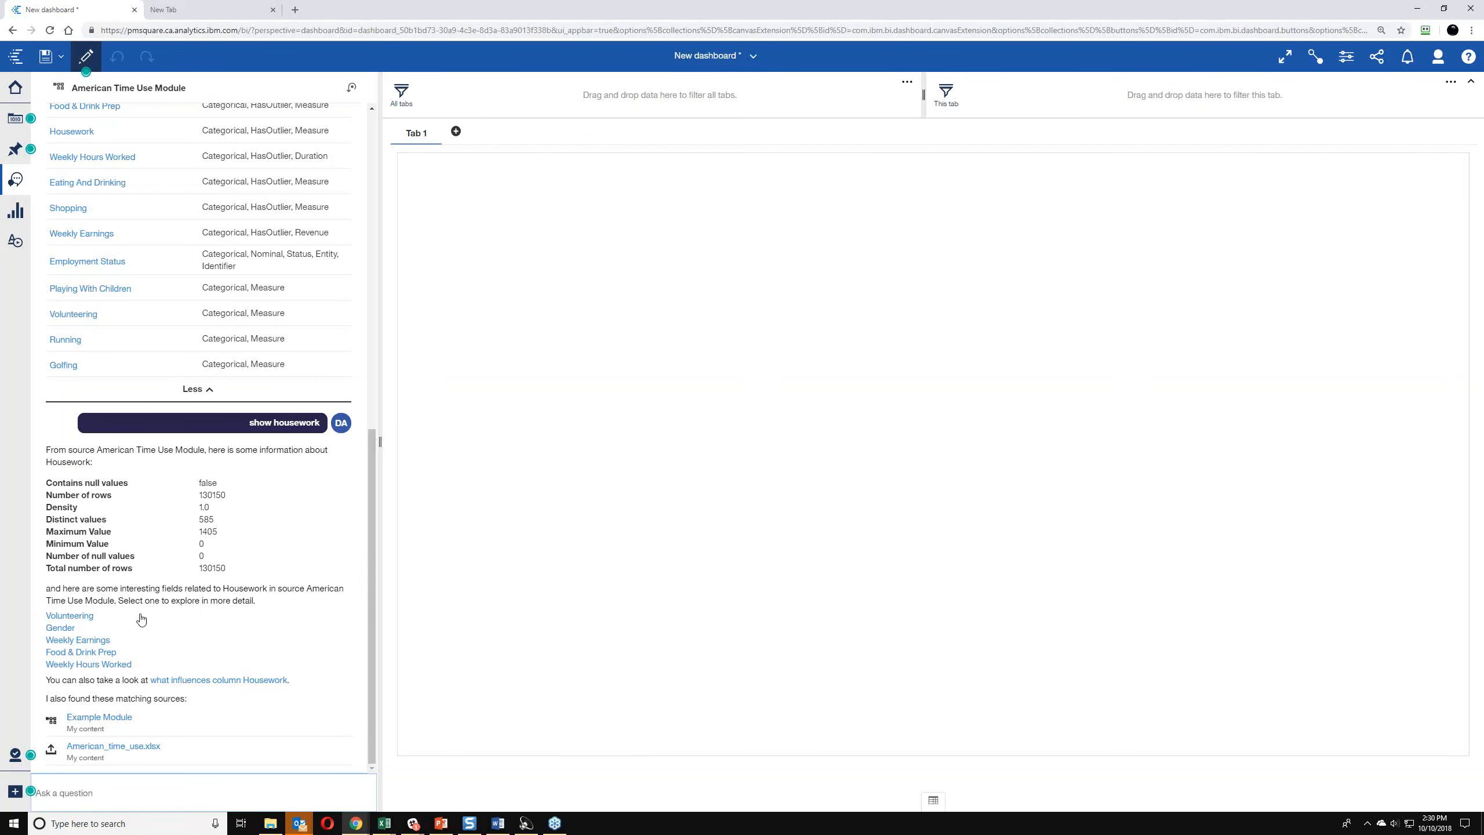
# - View the second suggested chart of Housework and Weekly Earnings, and ask the Assistant what influences the Housework column
pyautogui.click(77, 639)
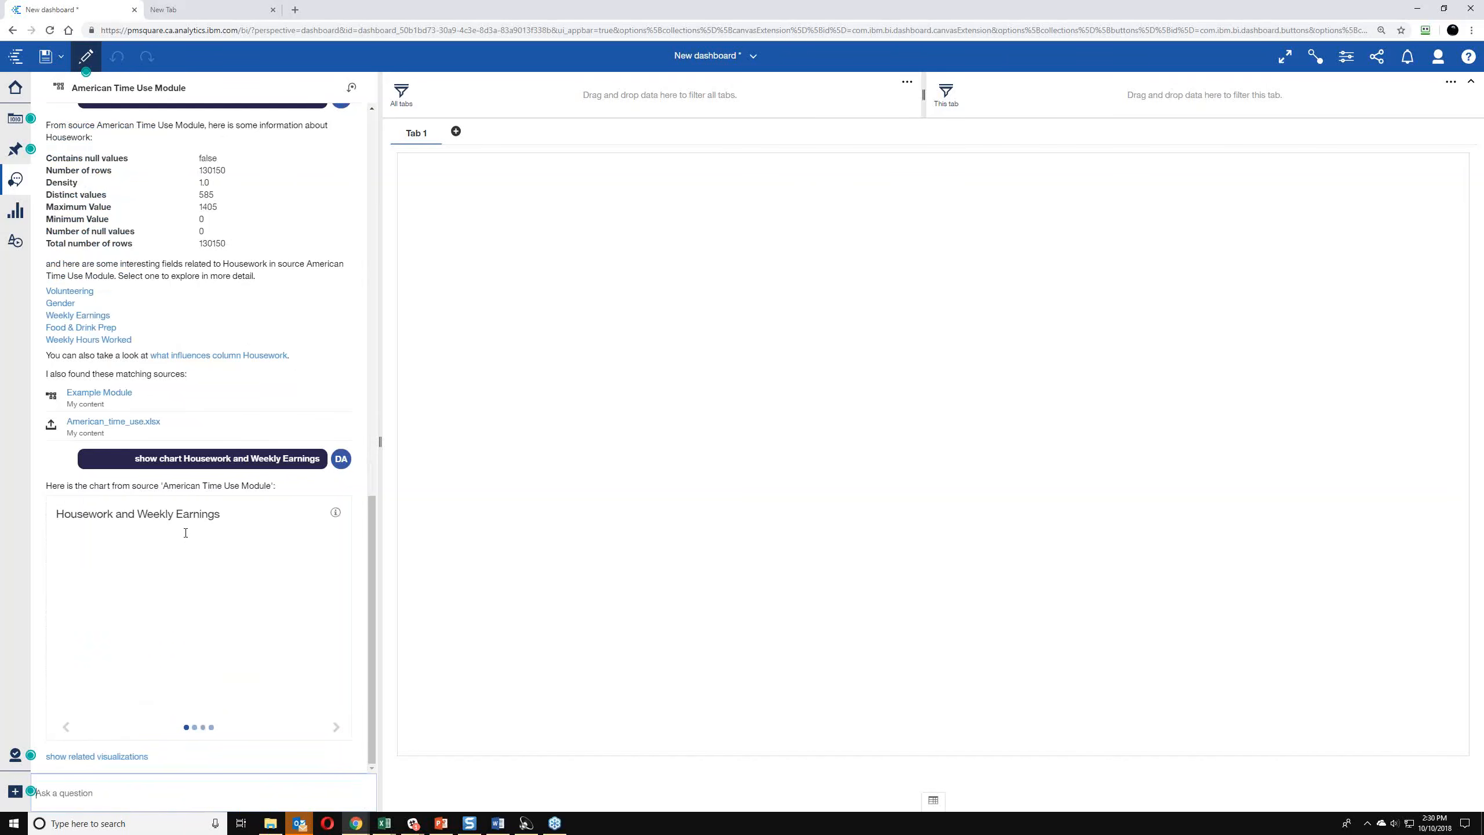
pyautogui.click(336, 727)
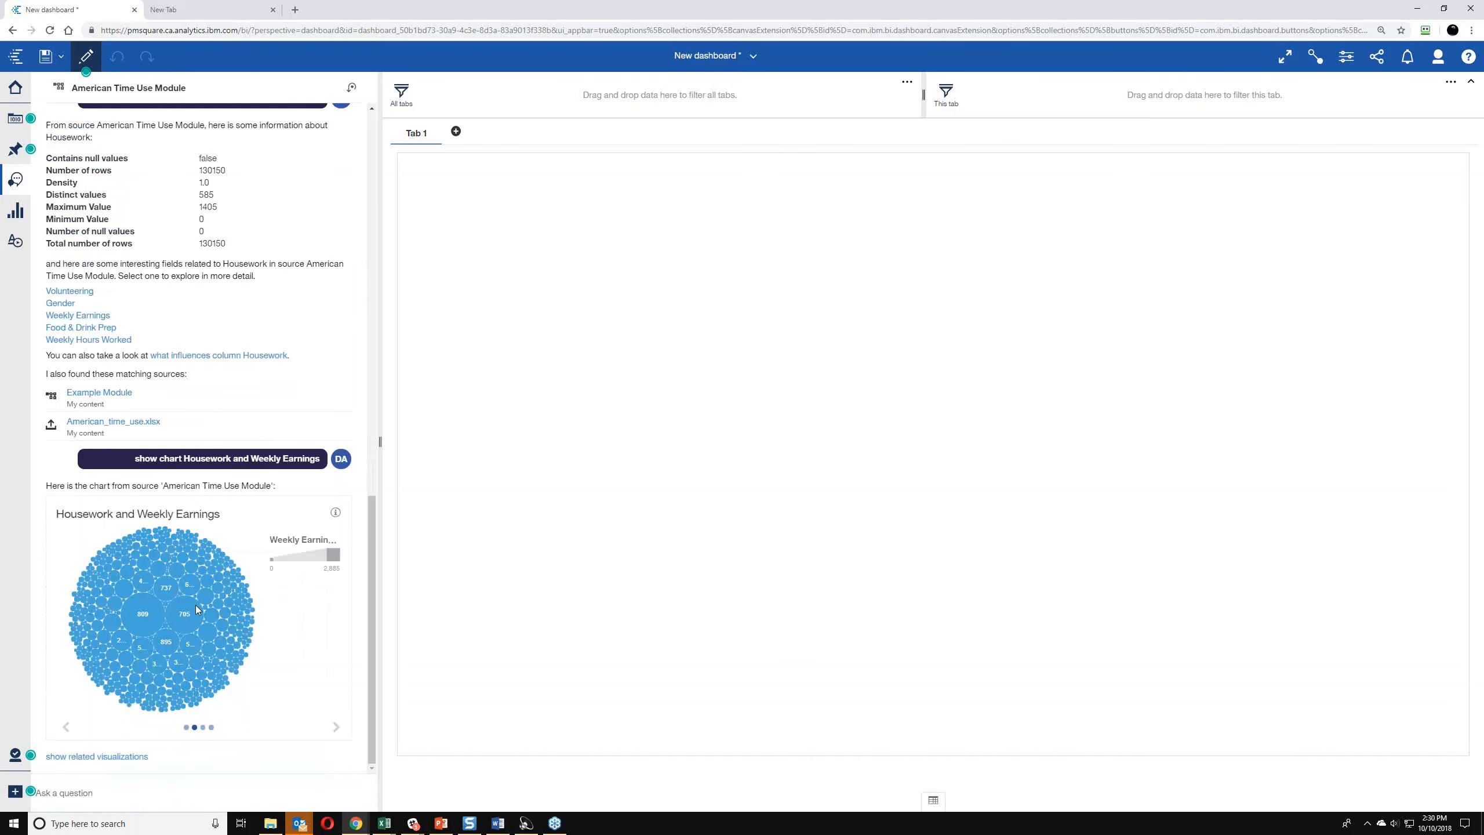
pyautogui.click(151, 354)
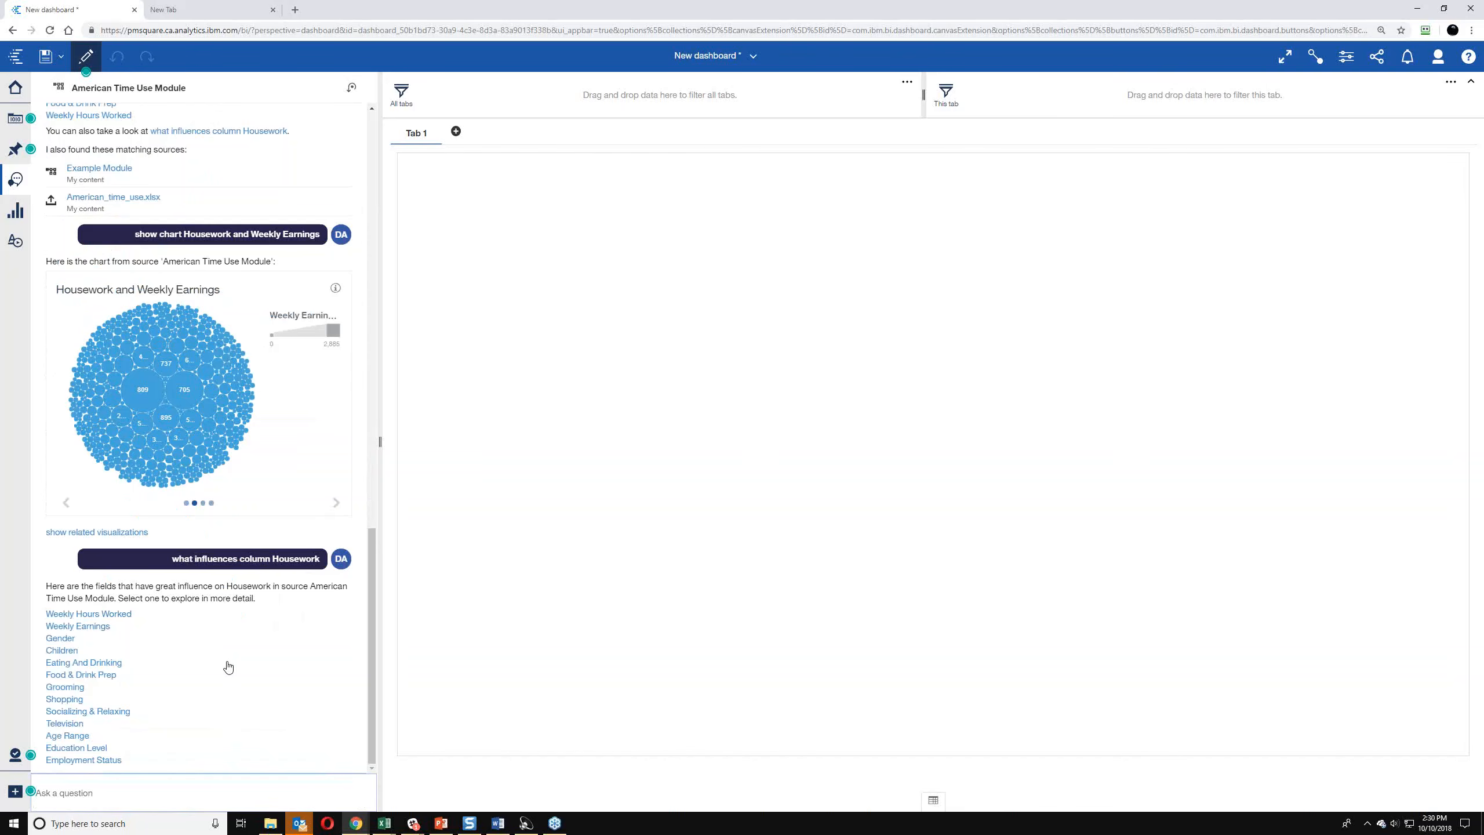
# - Chart Housework against Children through the Assistant and add the Housework by Children bar chart to the dashboard canvas
pyautogui.click(76, 650)
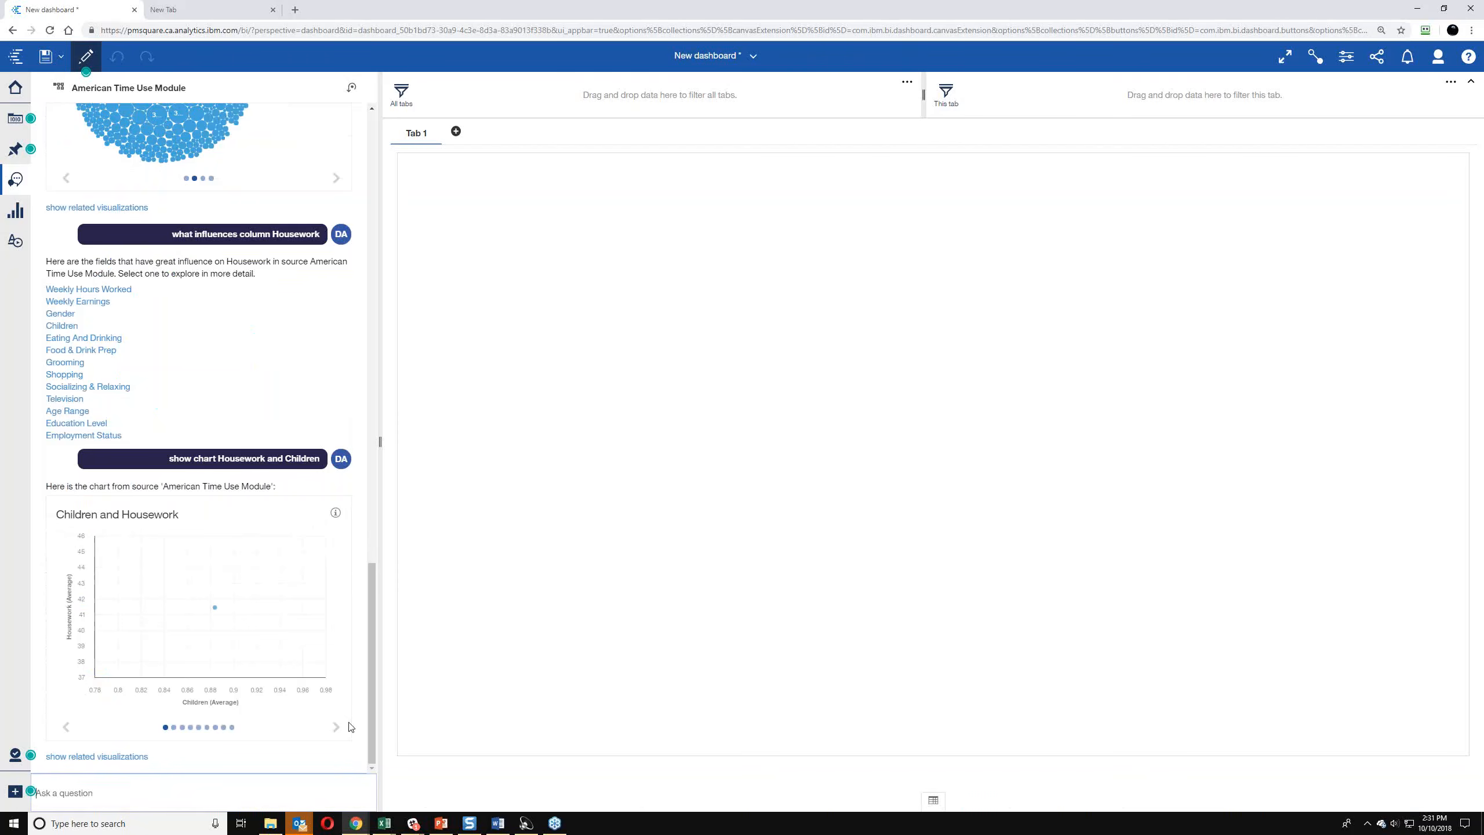
pyautogui.click(336, 726)
pyautogui.click(336, 726)
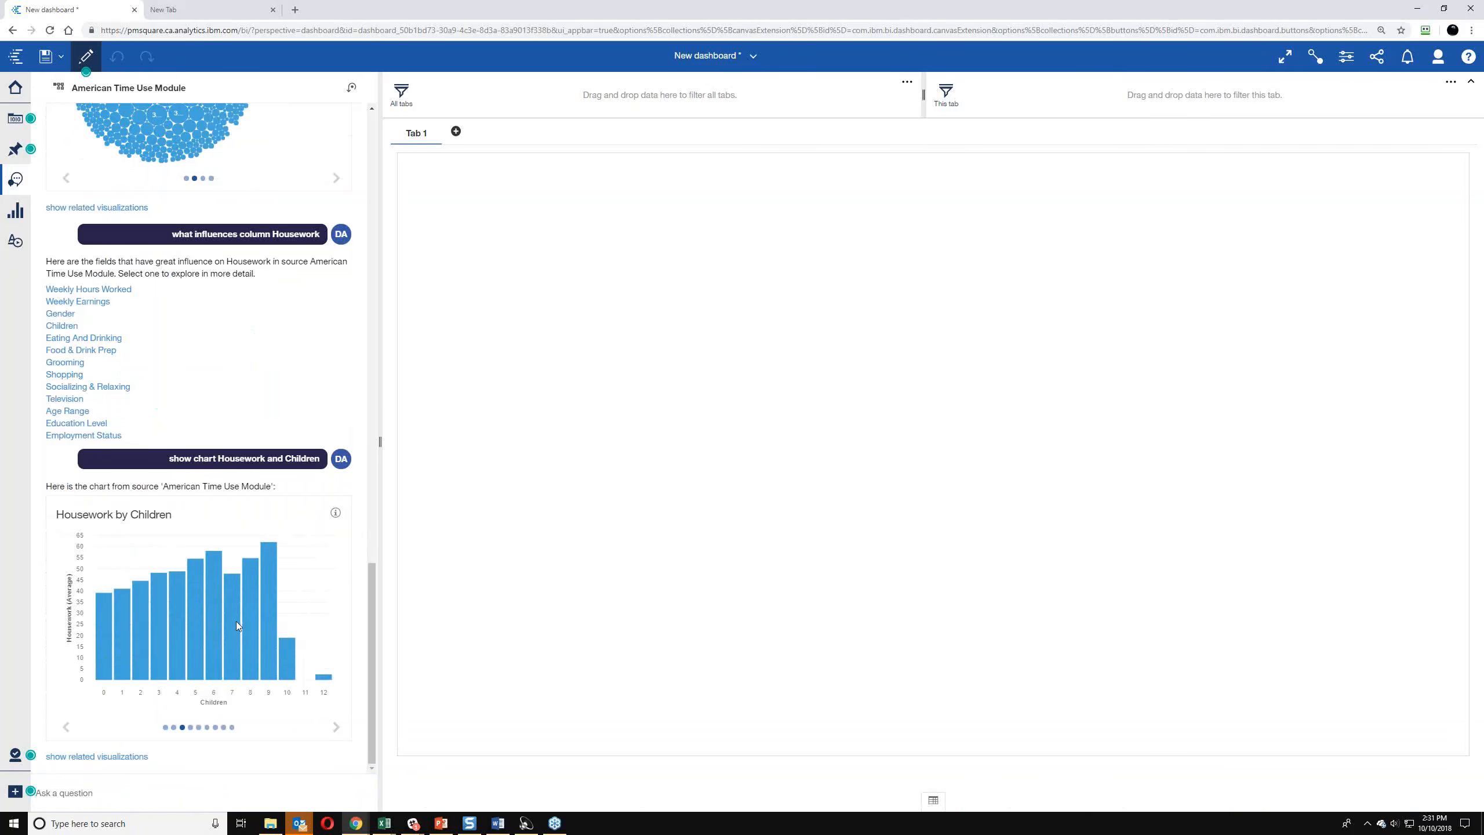
pyautogui.moveTo(237, 625); pyautogui.dragTo(571, 217)
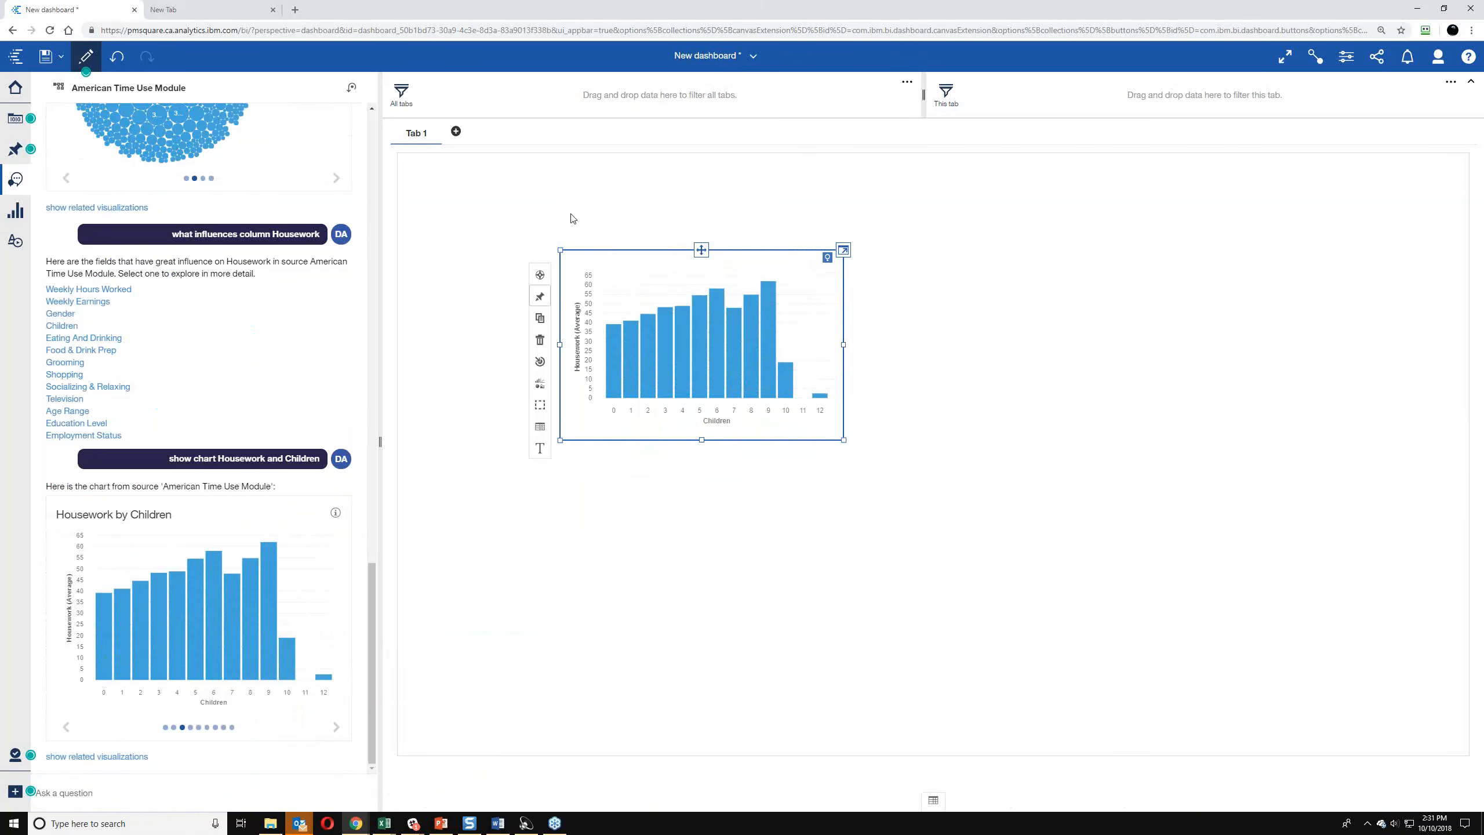
# - Move the Housework by Children chart to the canvas's upper-left corner and enlarge it to cover most of the canvas
pyautogui.moveTo(701, 250); pyautogui.dragTo(542, 159)
pyautogui.moveTo(685, 349); pyautogui.dragTo(1190, 704)
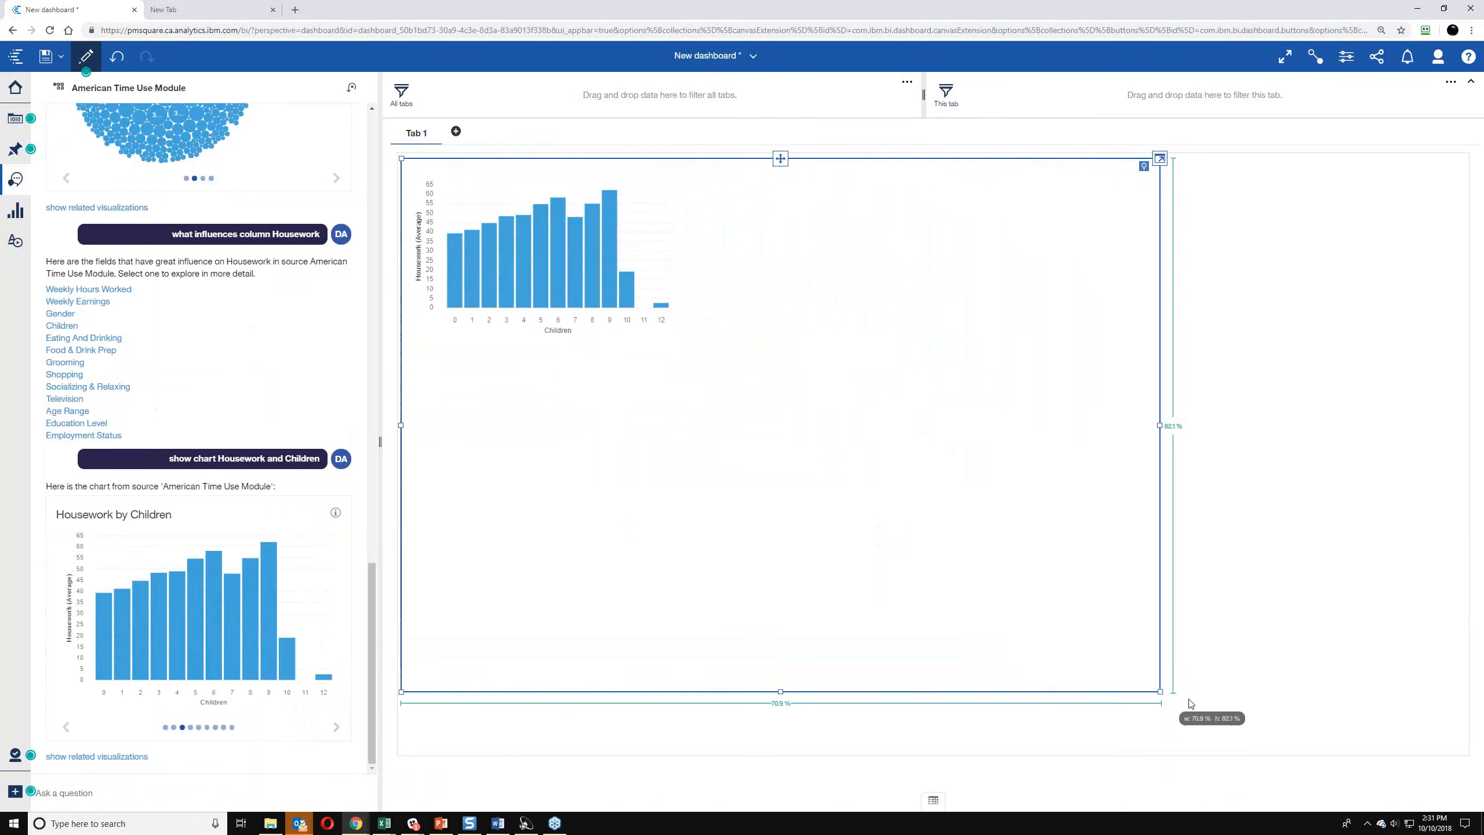
pyautogui.moveTo(1191, 703); pyautogui.dragTo(1256, 712)
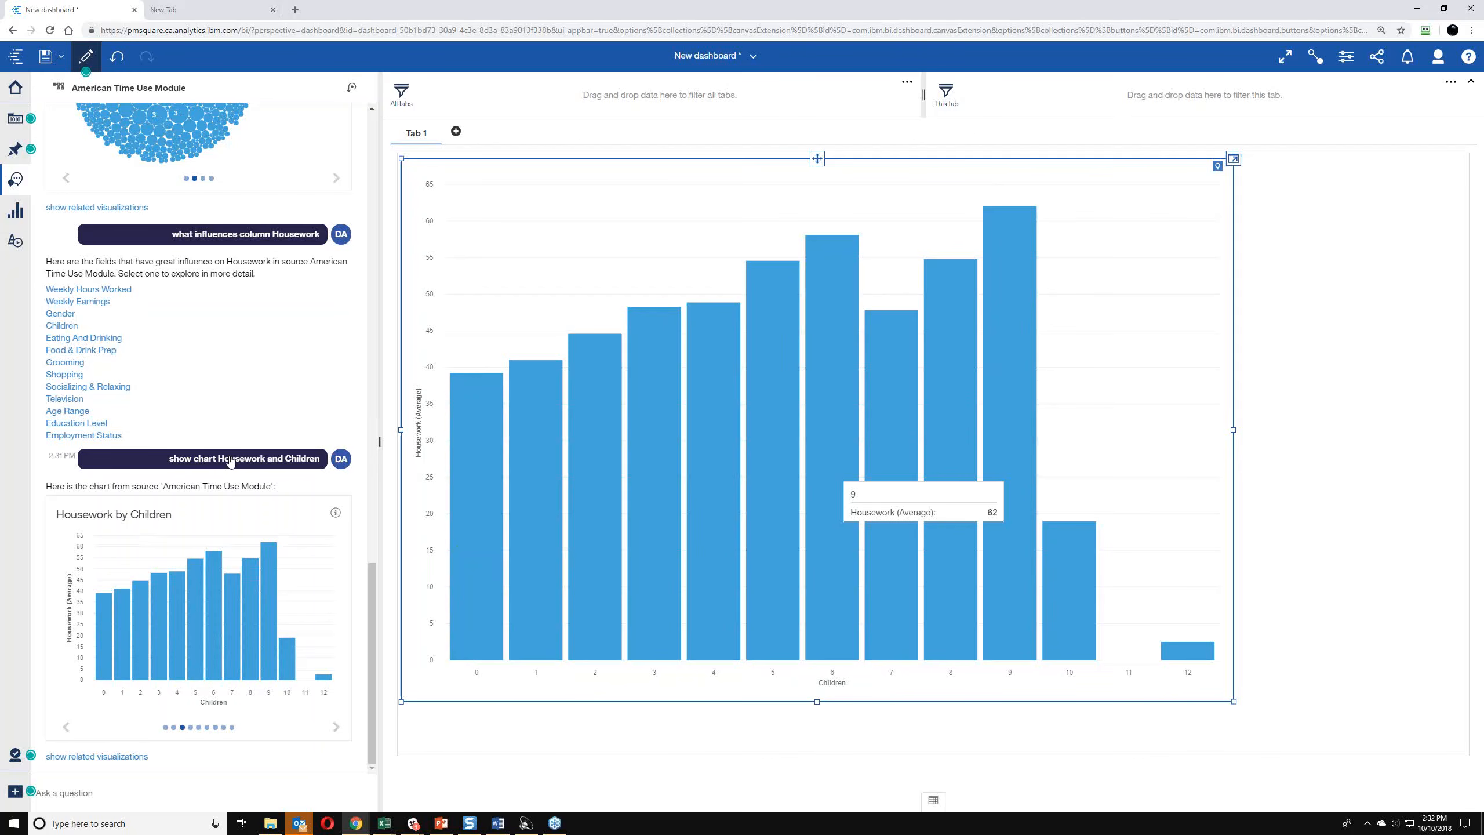
# - Hide the Assistant and shrink the bar chart to about 72% of the canvas width and 49% of its height
pyautogui.click(18, 183)
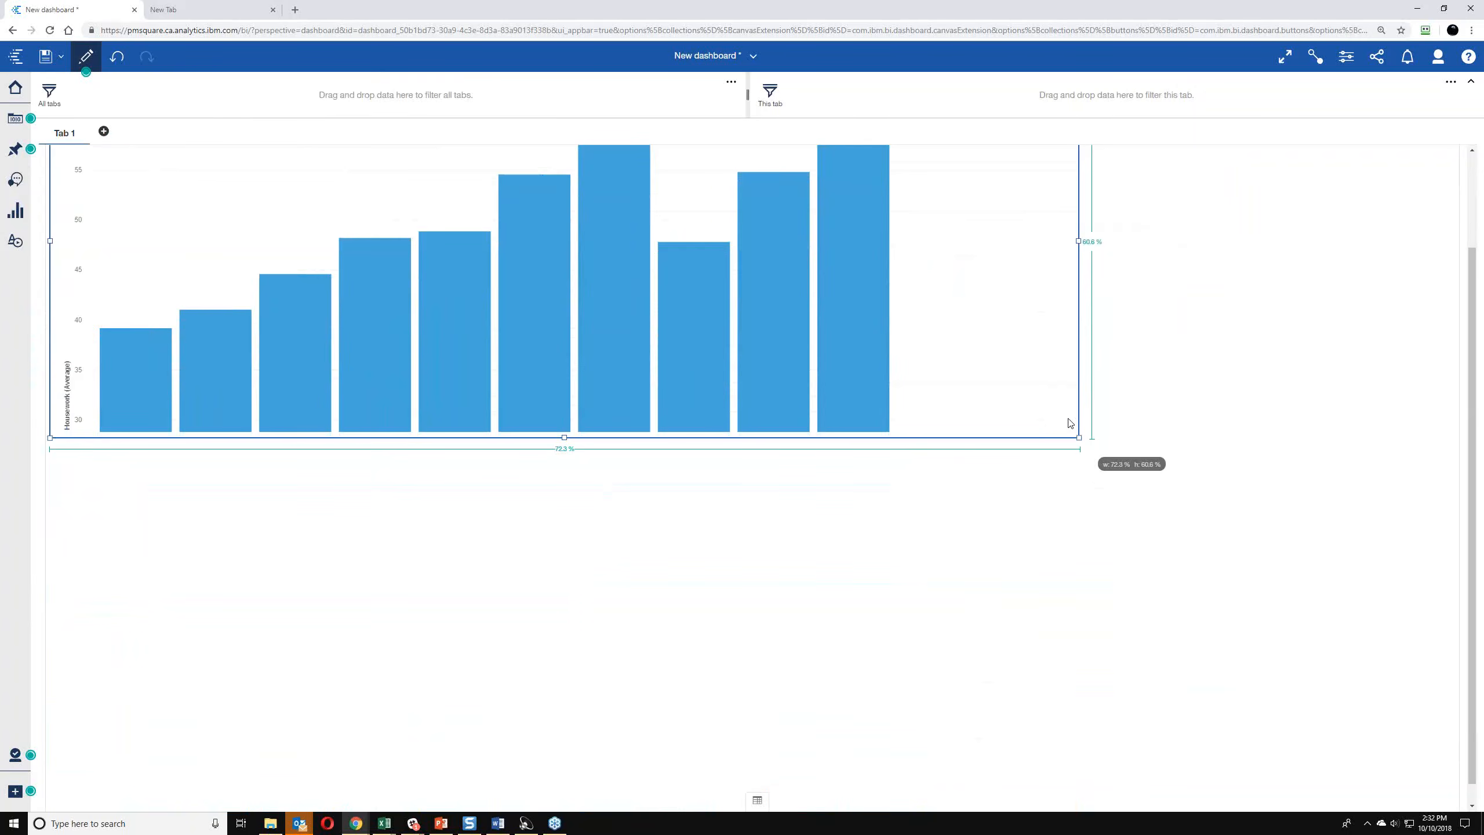
pyautogui.moveTo(1070, 422); pyautogui.dragTo(1066, 423)
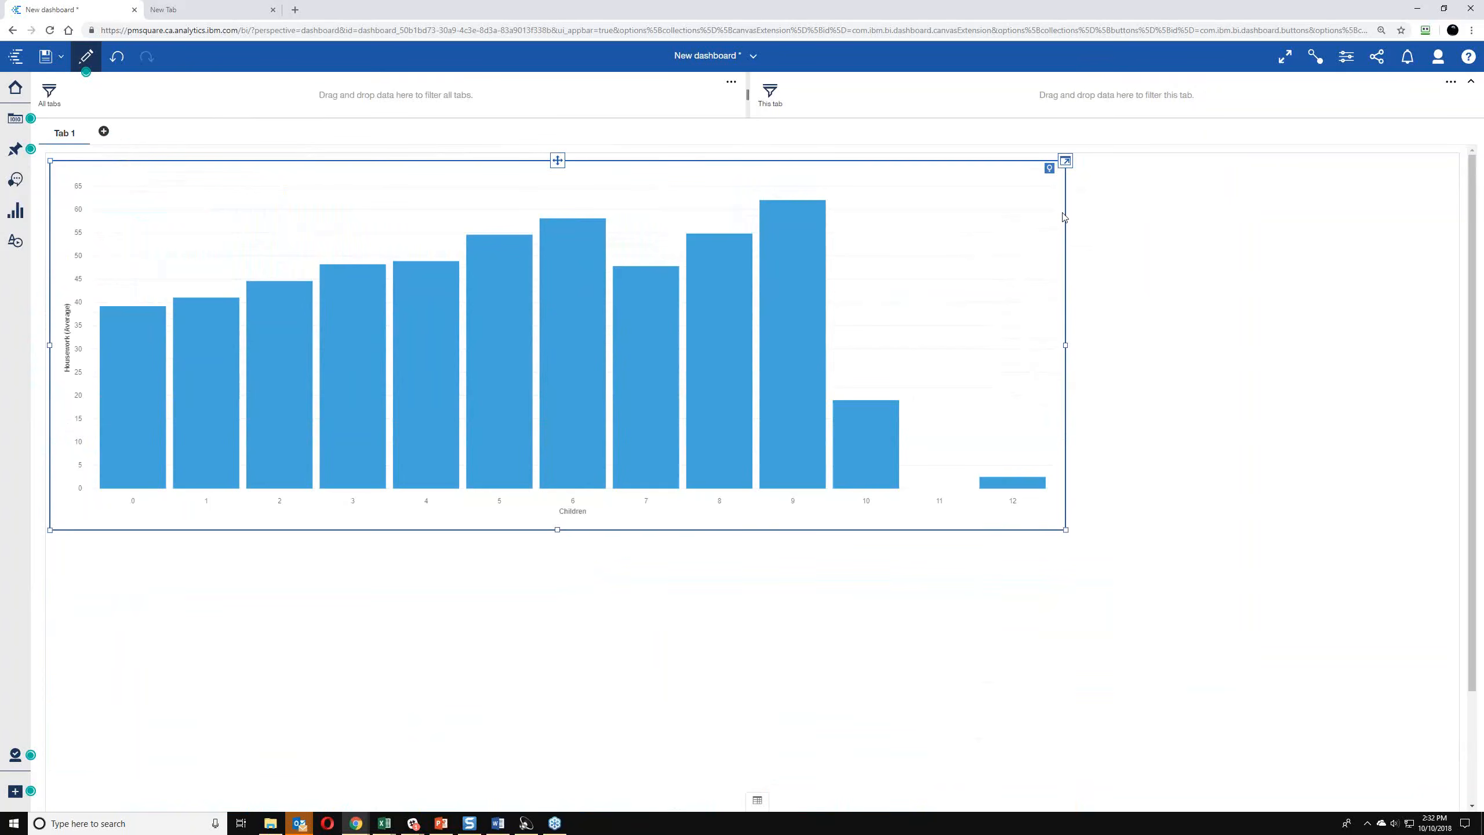
# - Review the page size presets in the dashboard properties and toggle the canvas grid display
pyautogui.click(1347, 56)
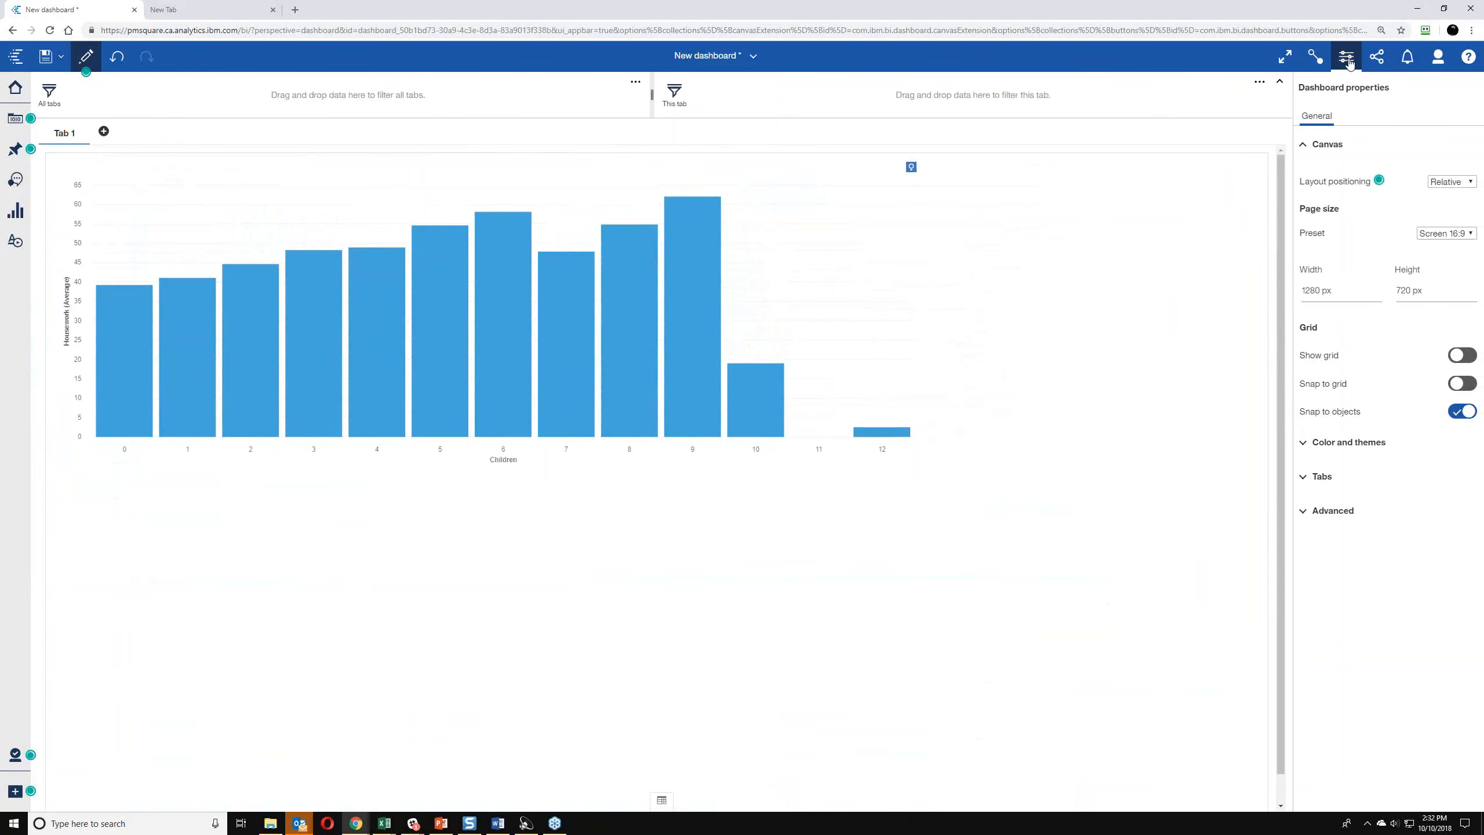
pyautogui.click(1455, 234)
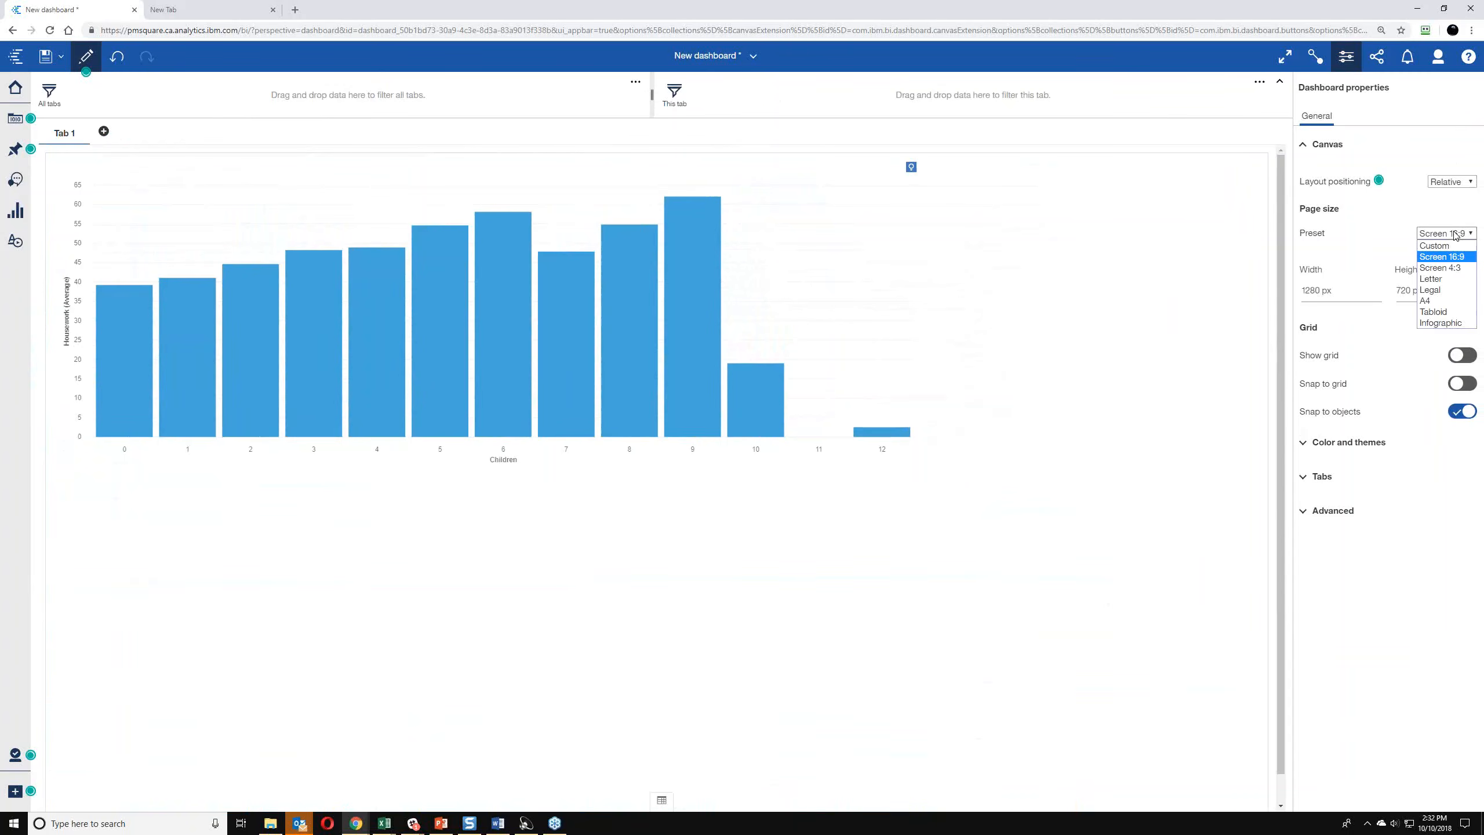
pyautogui.click(1421, 236)
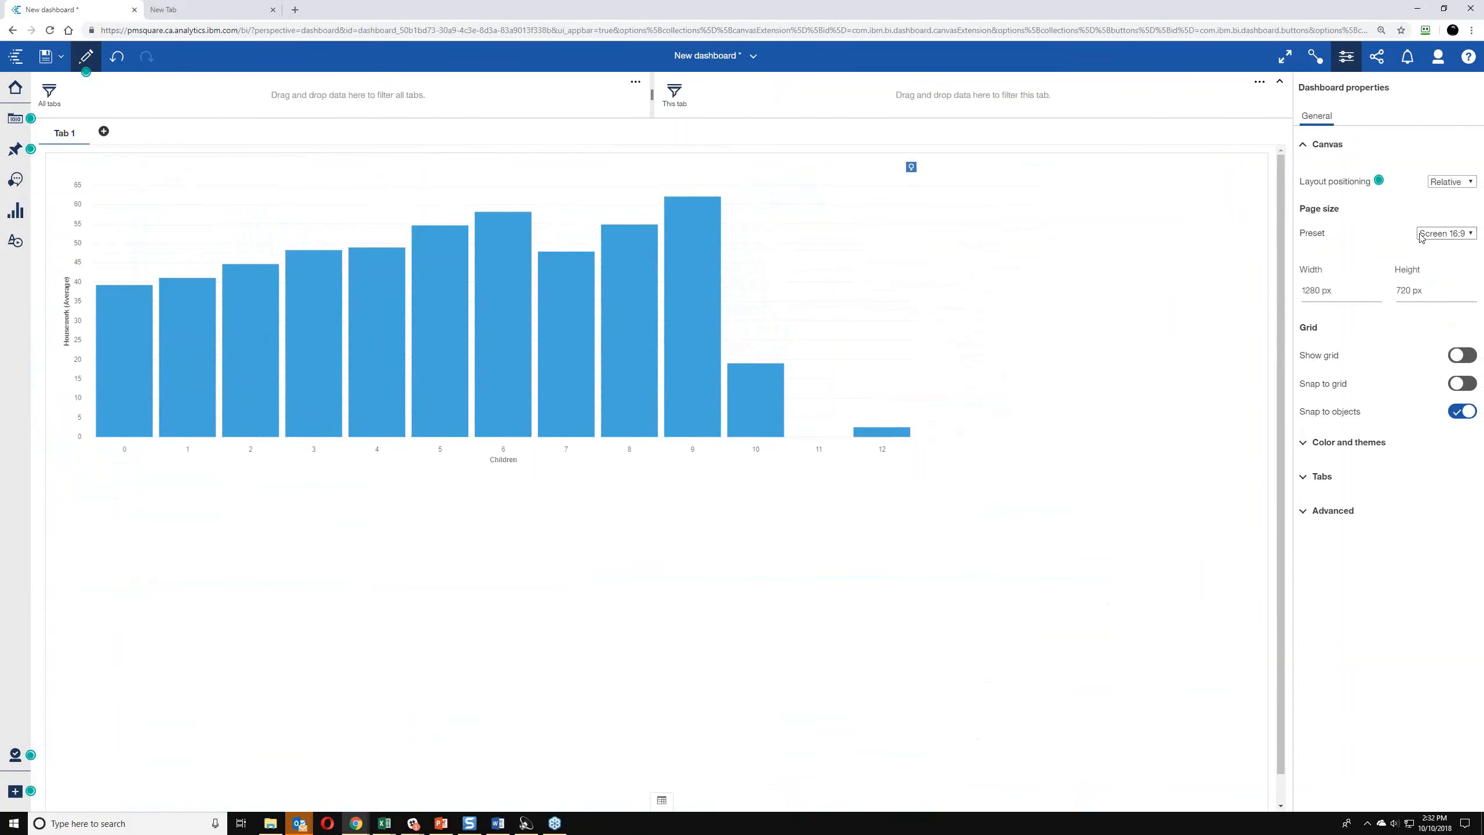
pyautogui.click(1427, 291)
pyautogui.click(1457, 351)
pyautogui.click(1456, 351)
# - Narrow the Housework by Children bar chart to about 42% of the canvas width, keeping its height
pyautogui.moveTo(926, 311); pyautogui.dragTo(914, 309)
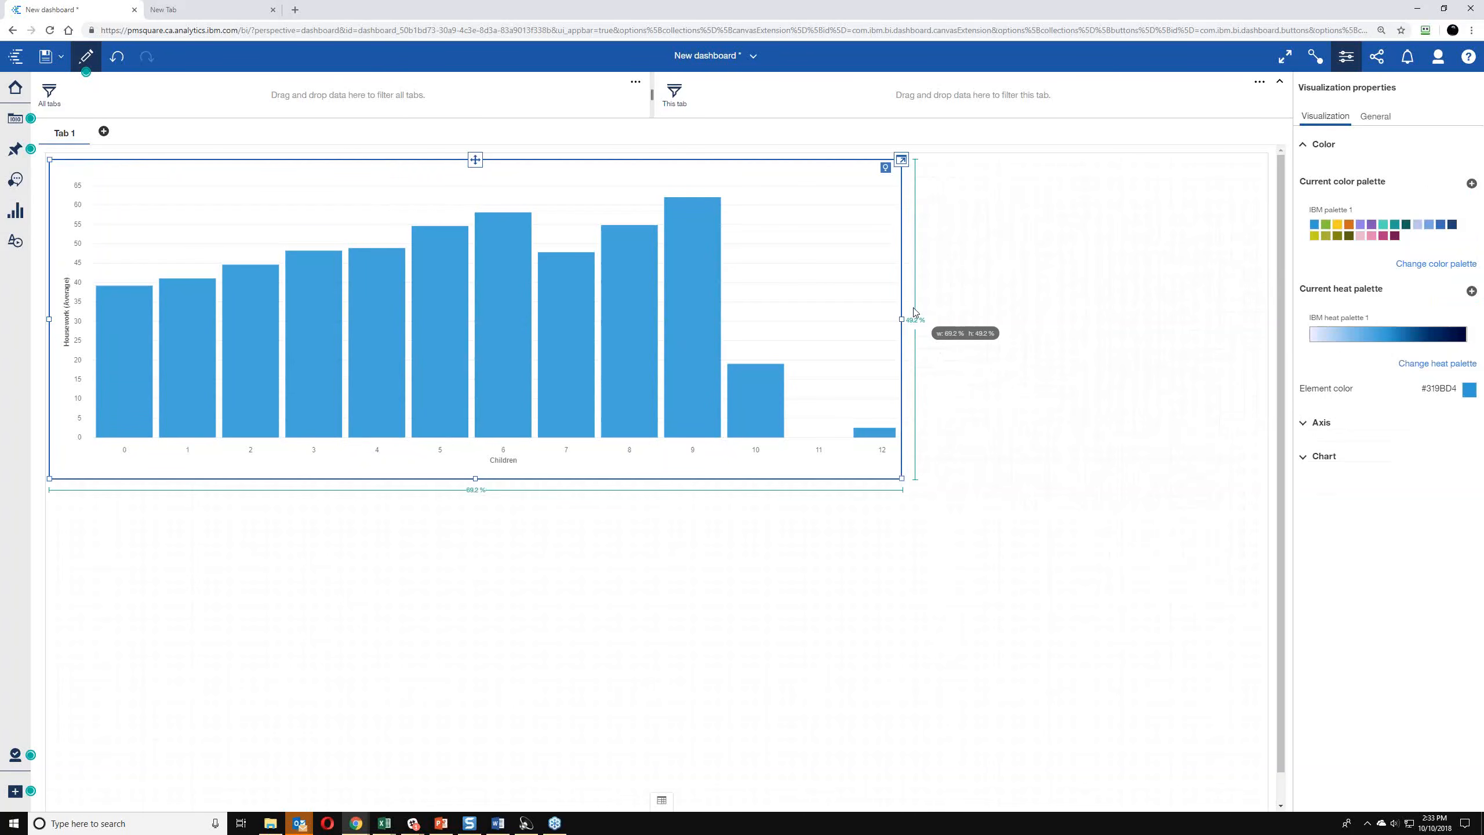
pyautogui.moveTo(915, 311); pyautogui.dragTo(796, 306)
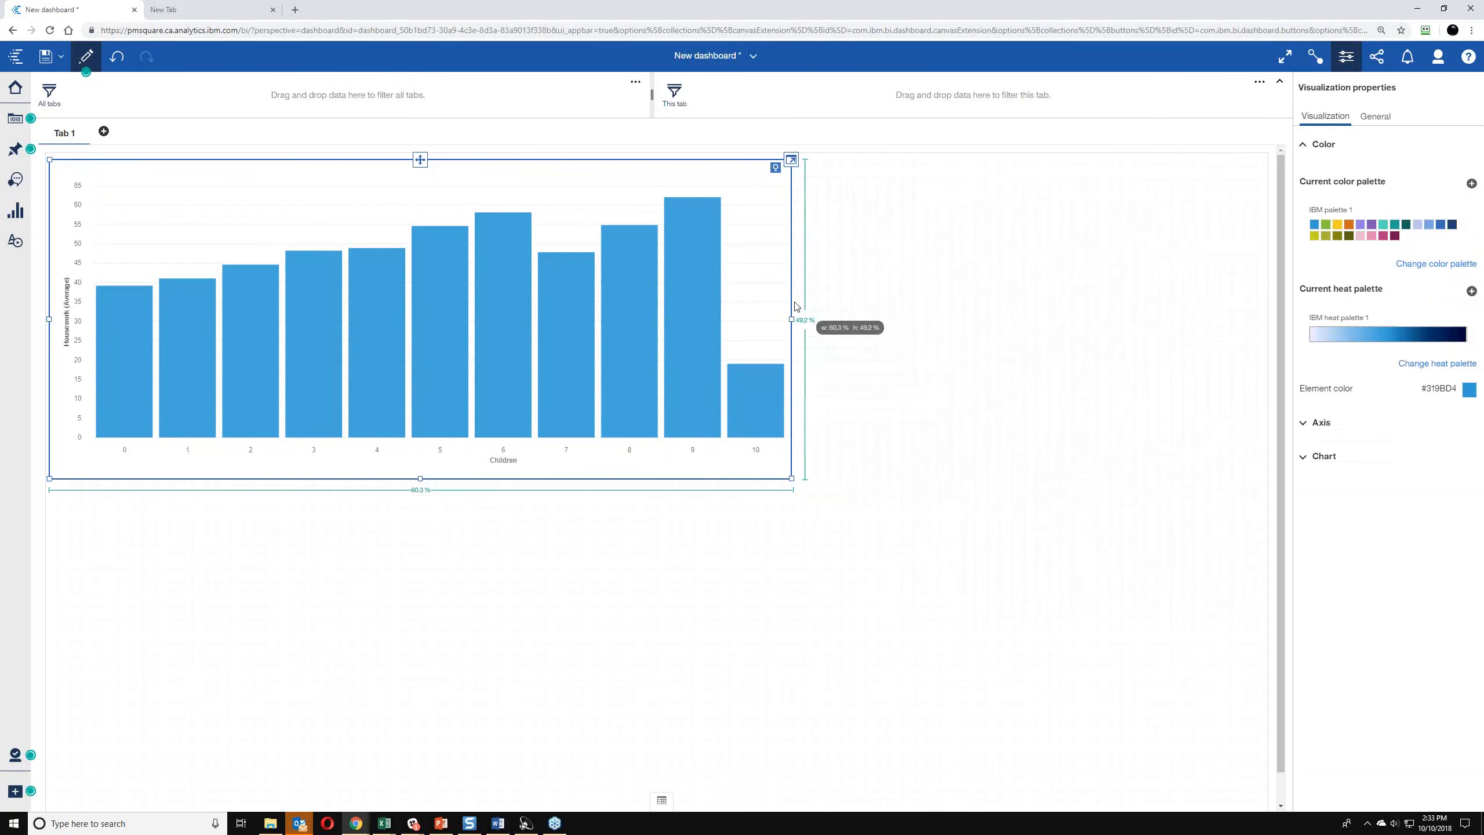
pyautogui.moveTo(796, 306); pyautogui.dragTo(577, 332)
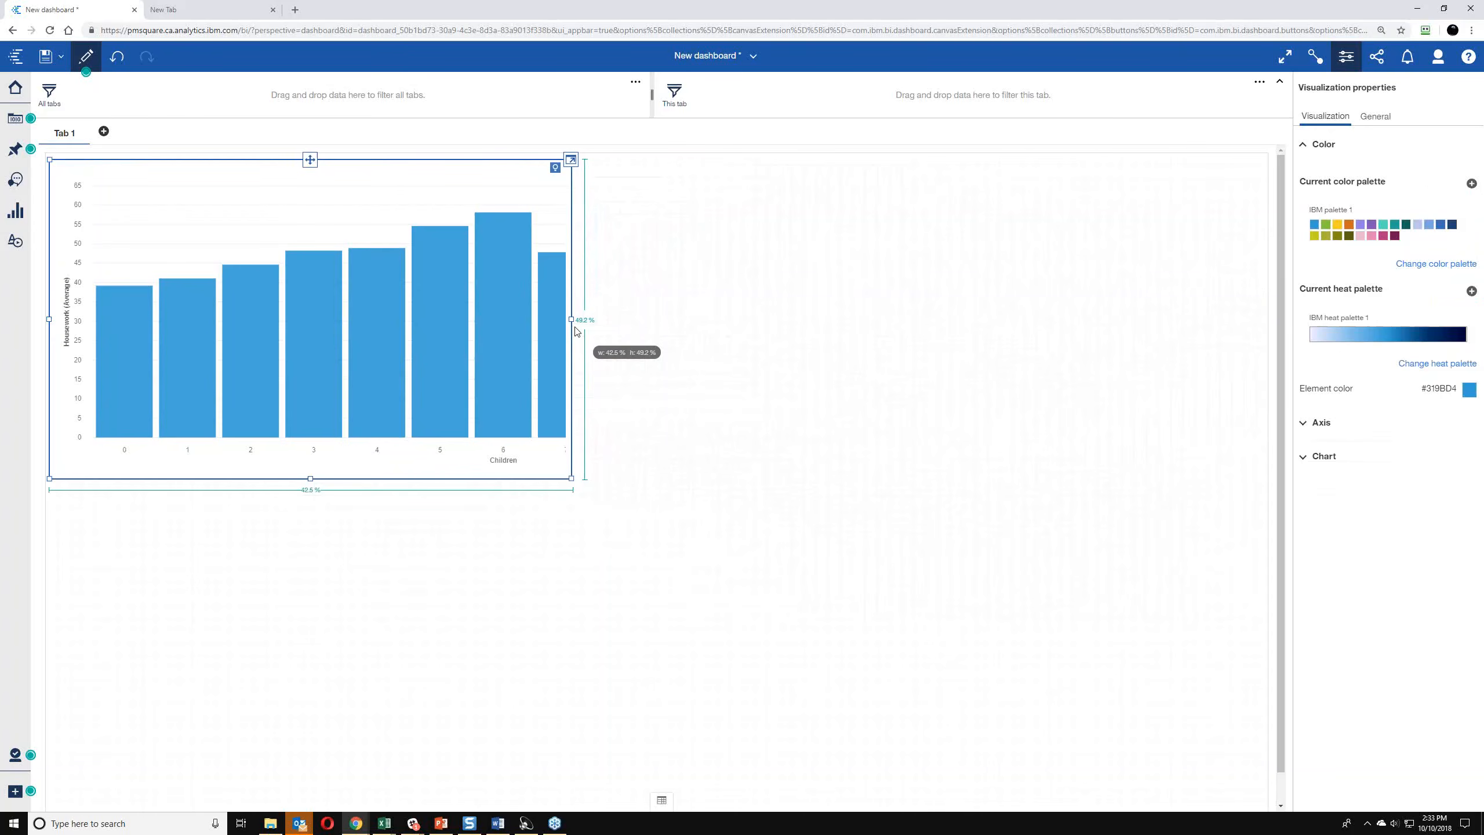
pyautogui.moveTo(576, 331); pyautogui.dragTo(576, 331)
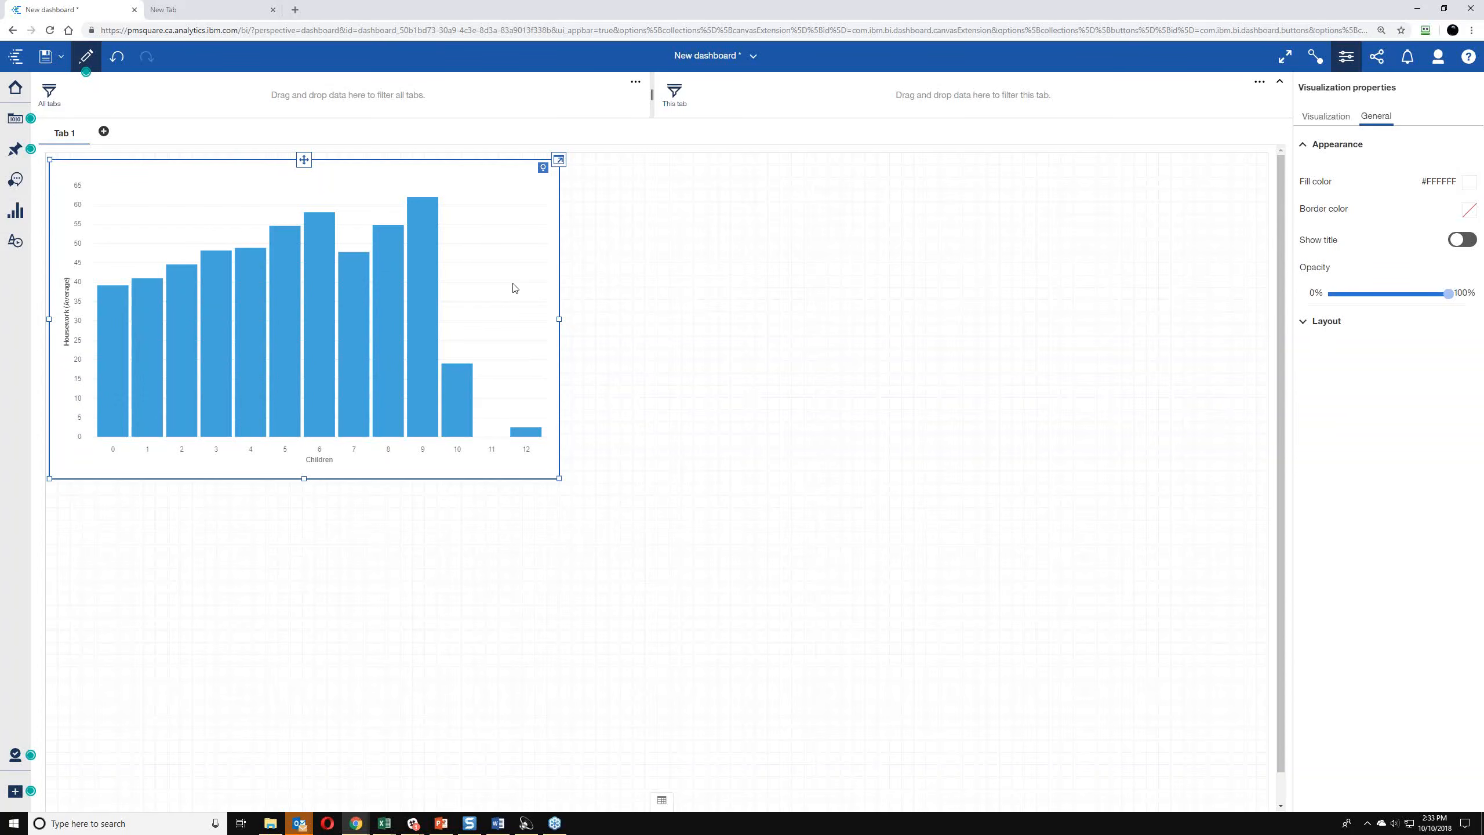
# - Try building a named standard color palette for the chart with the automatic color guide, and recolor individual swatches
pyautogui.click(513, 284)
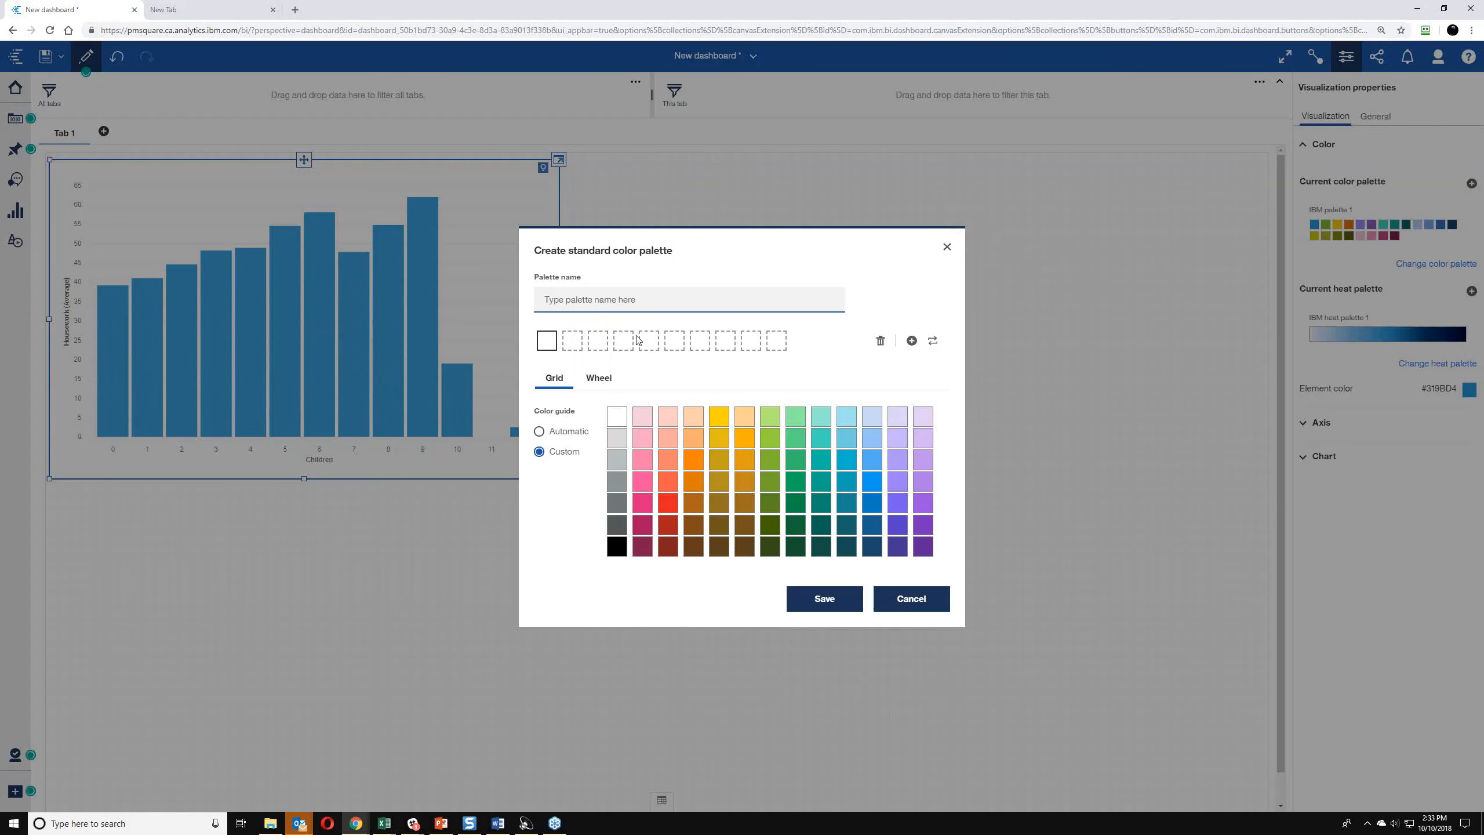
pyautogui.write("Ryan's Awesome Colors")
pyautogui.click(668, 481)
pyautogui.click(538, 433)
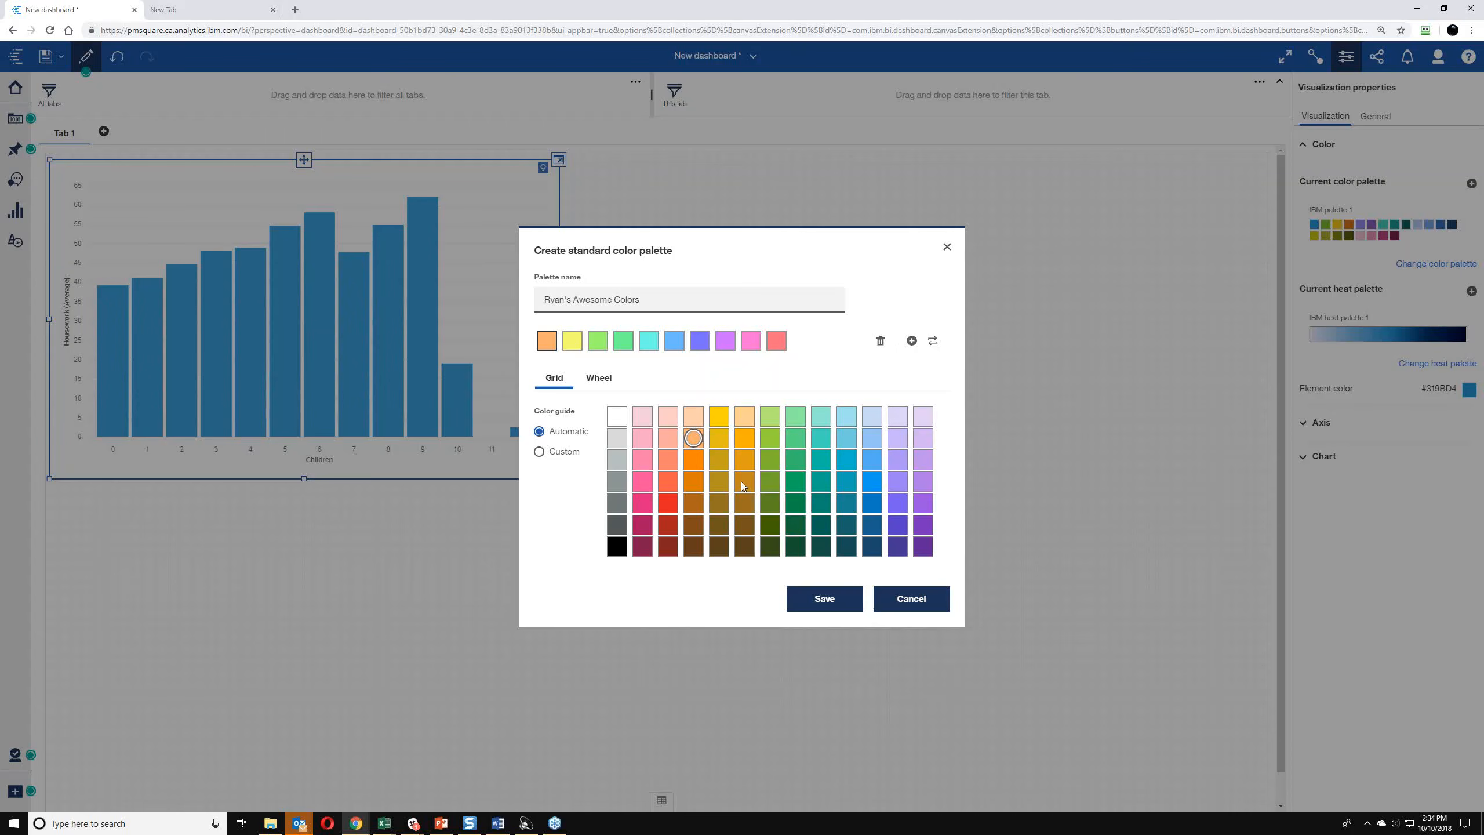
pyautogui.click(743, 481)
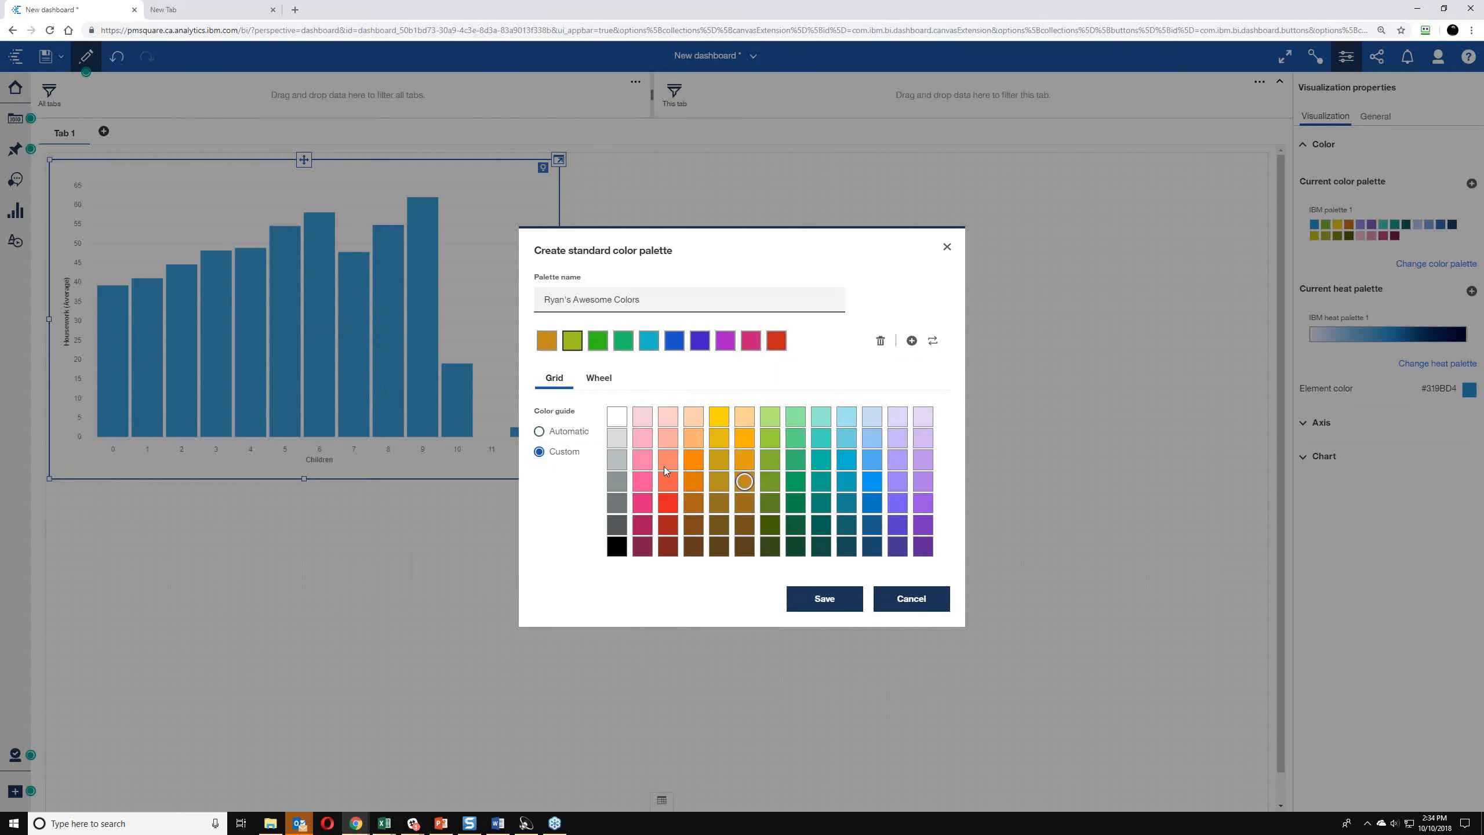
pyautogui.click(665, 469)
pyautogui.click(624, 340)
pyautogui.click(693, 460)
pyautogui.click(599, 378)
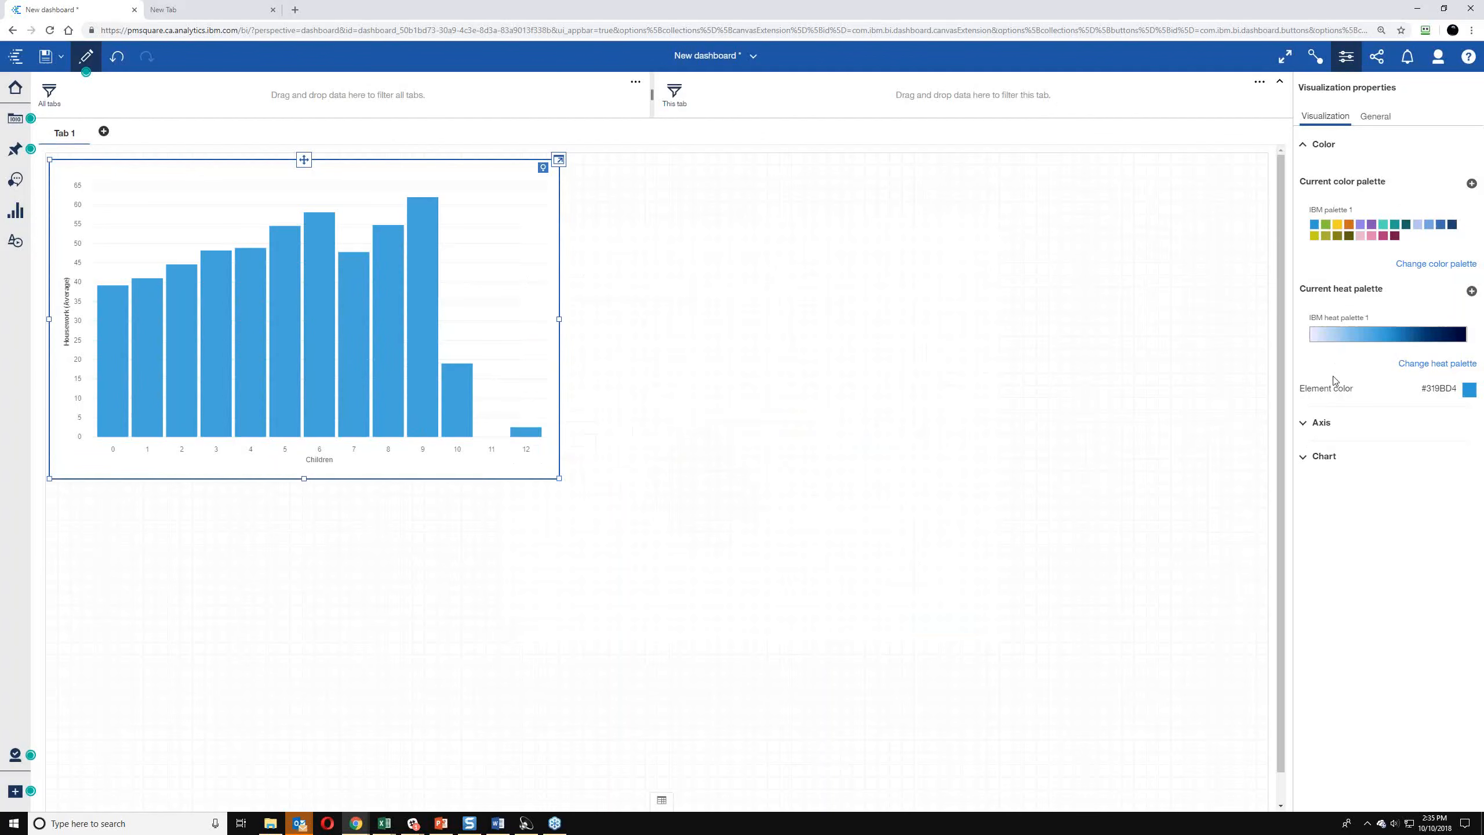
# - Set the bar chart's value axis title to Housework
pyautogui.click(1382, 422)
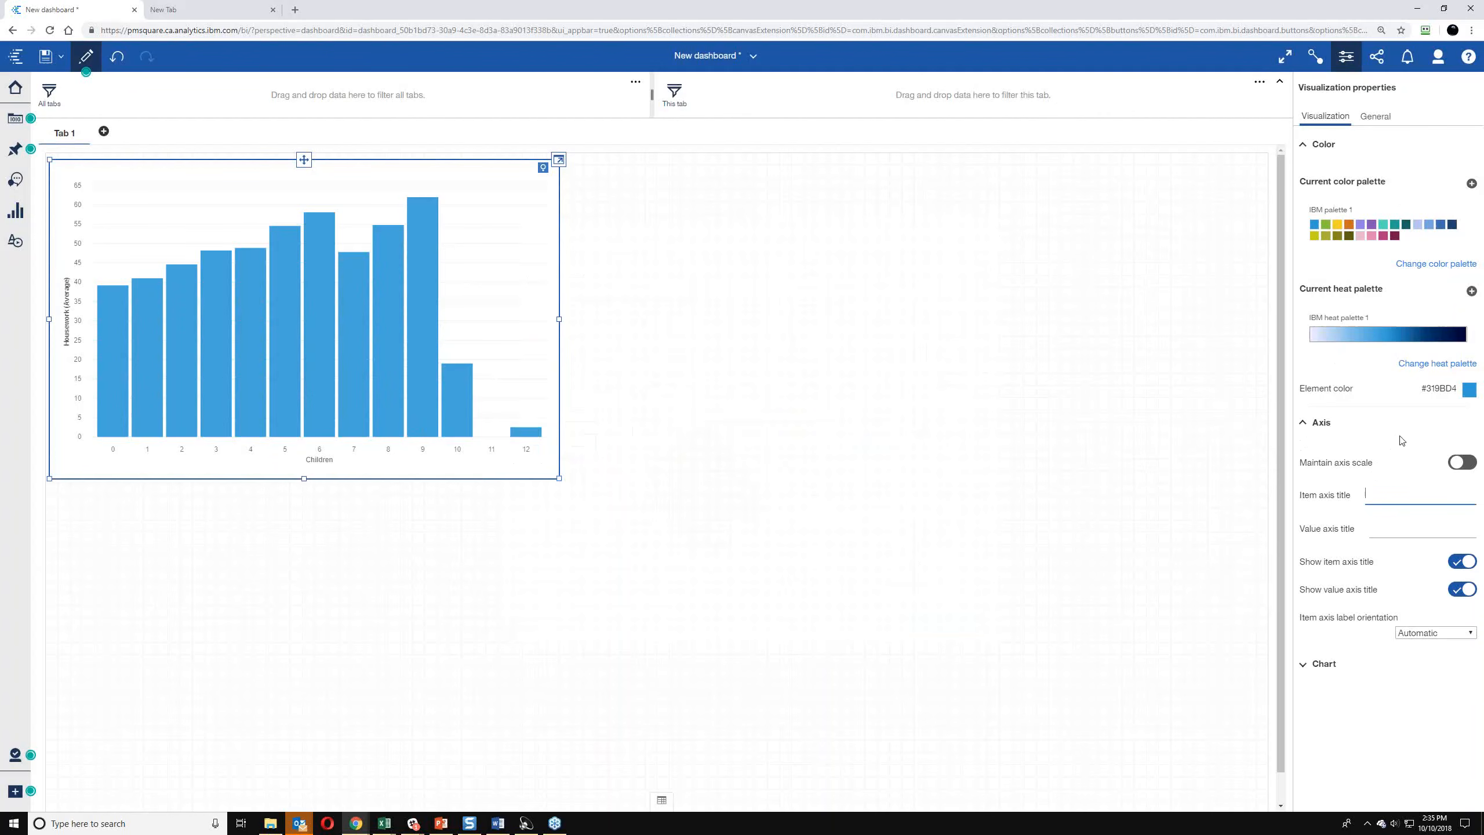
pyautogui.press('Tab')
pyautogui.write('Housework')
pyautogui.click(1320, 144)
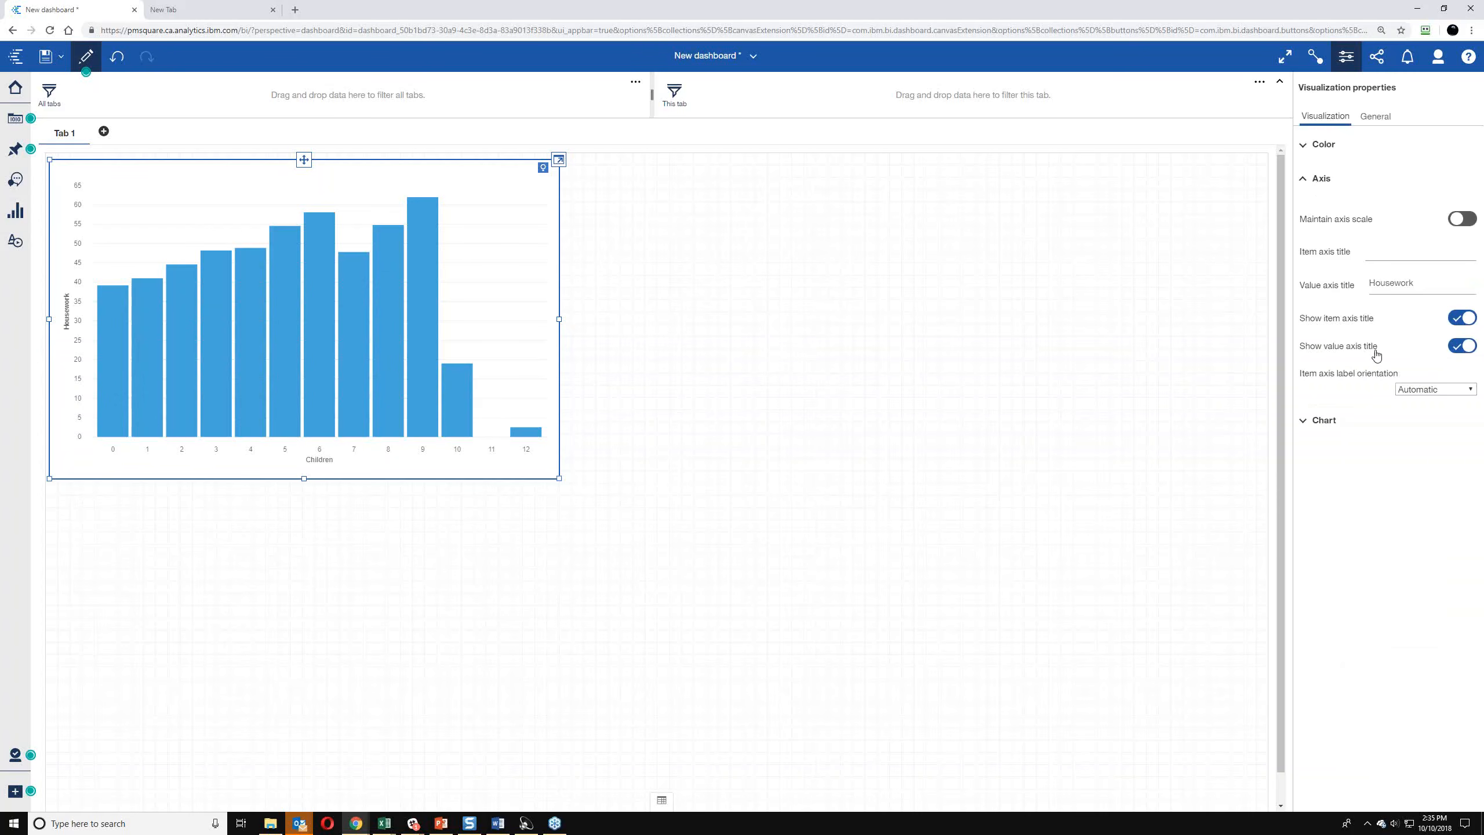
# - Try disabling the bar chart's padding, and restore it
pyautogui.click(1319, 420)
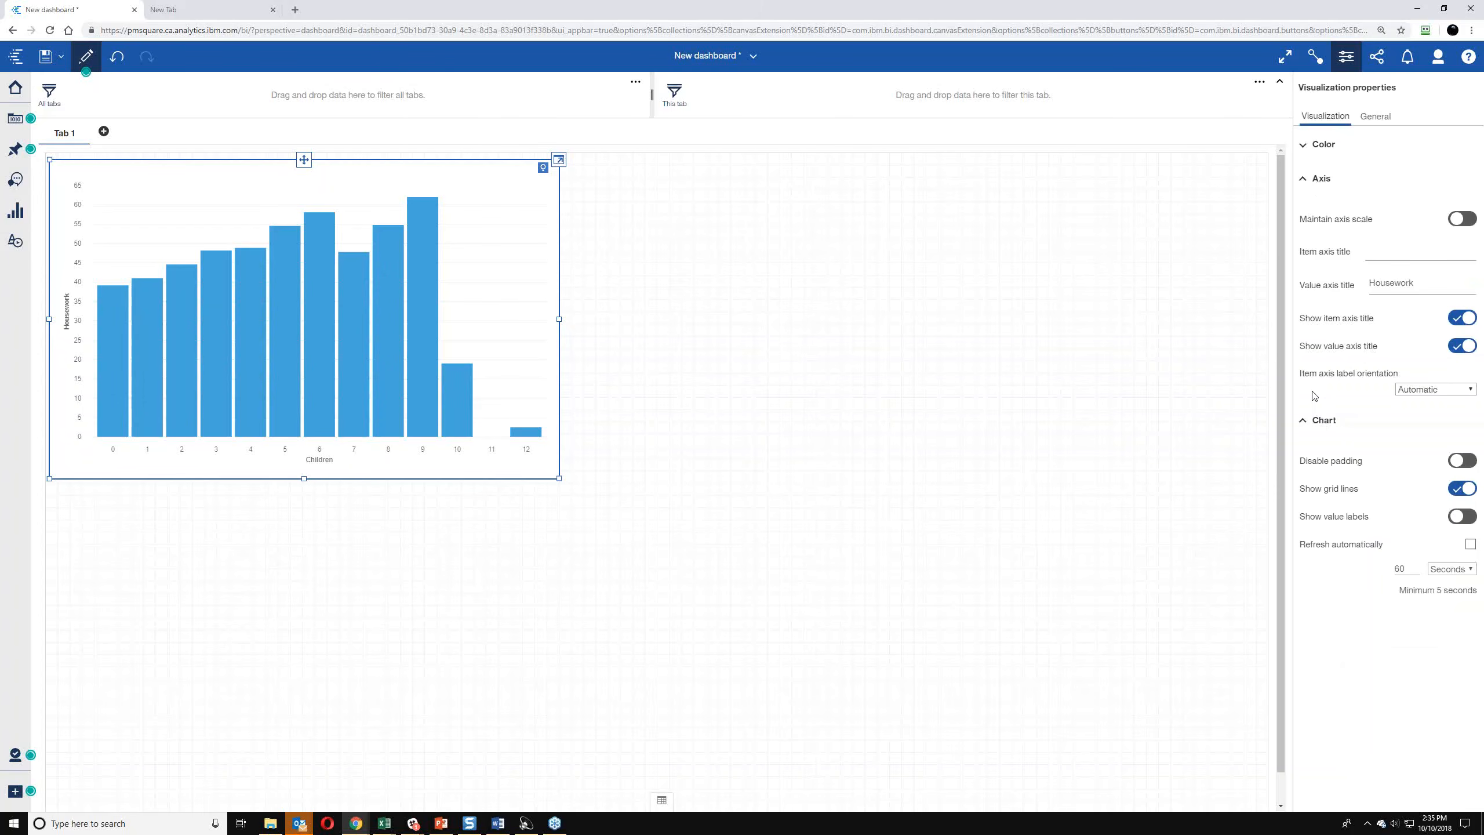
pyautogui.click(1461, 460)
pyautogui.click(1459, 460)
# - Format the bar chart's Children axis title in the Condiment font at 24px with dark red text
pyautogui.click(324, 464)
pyautogui.click(455, 460)
pyautogui.click(490, 459)
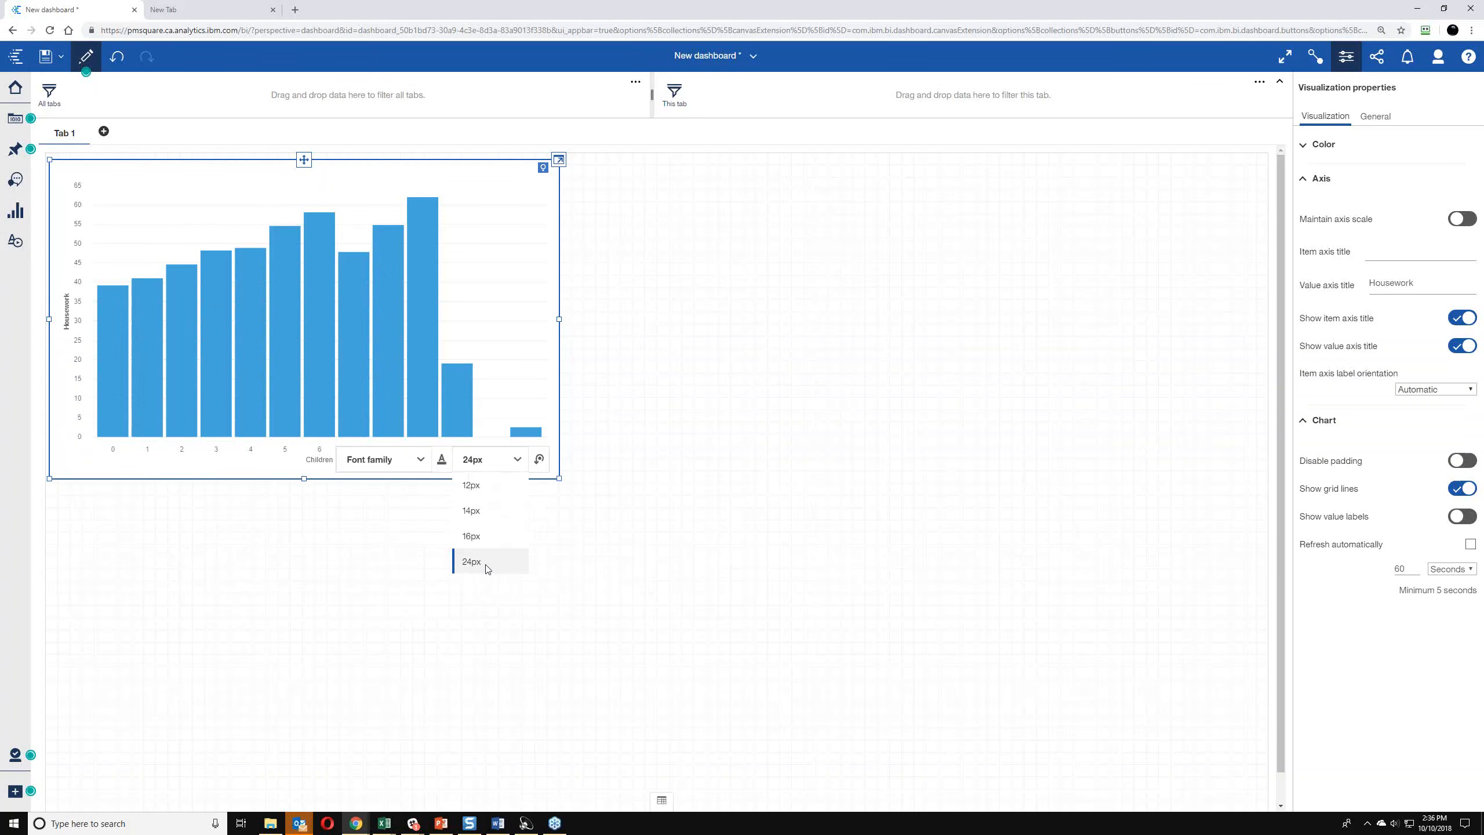
pyautogui.click(485, 562)
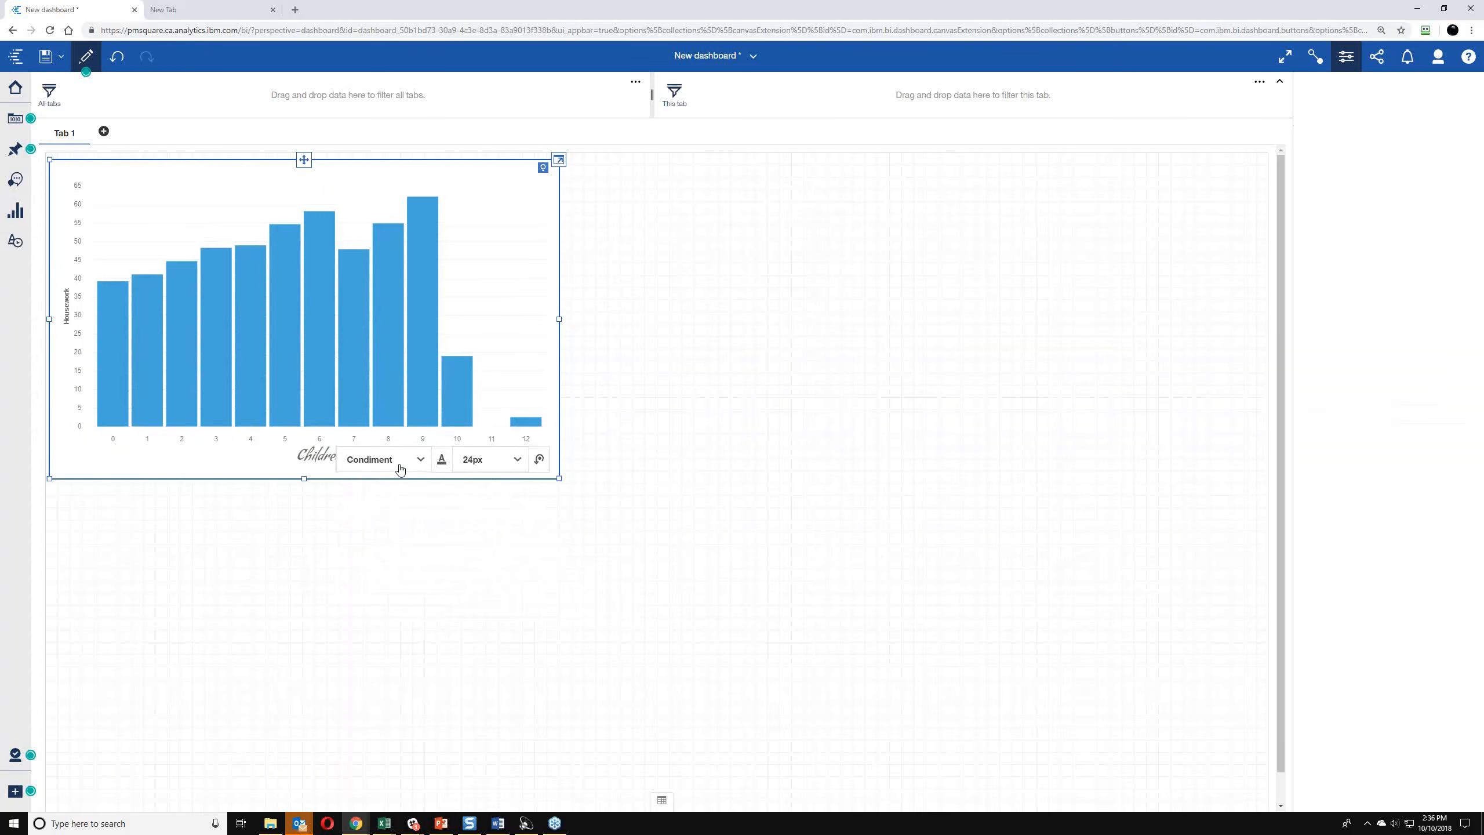
pyautogui.click(442, 459)
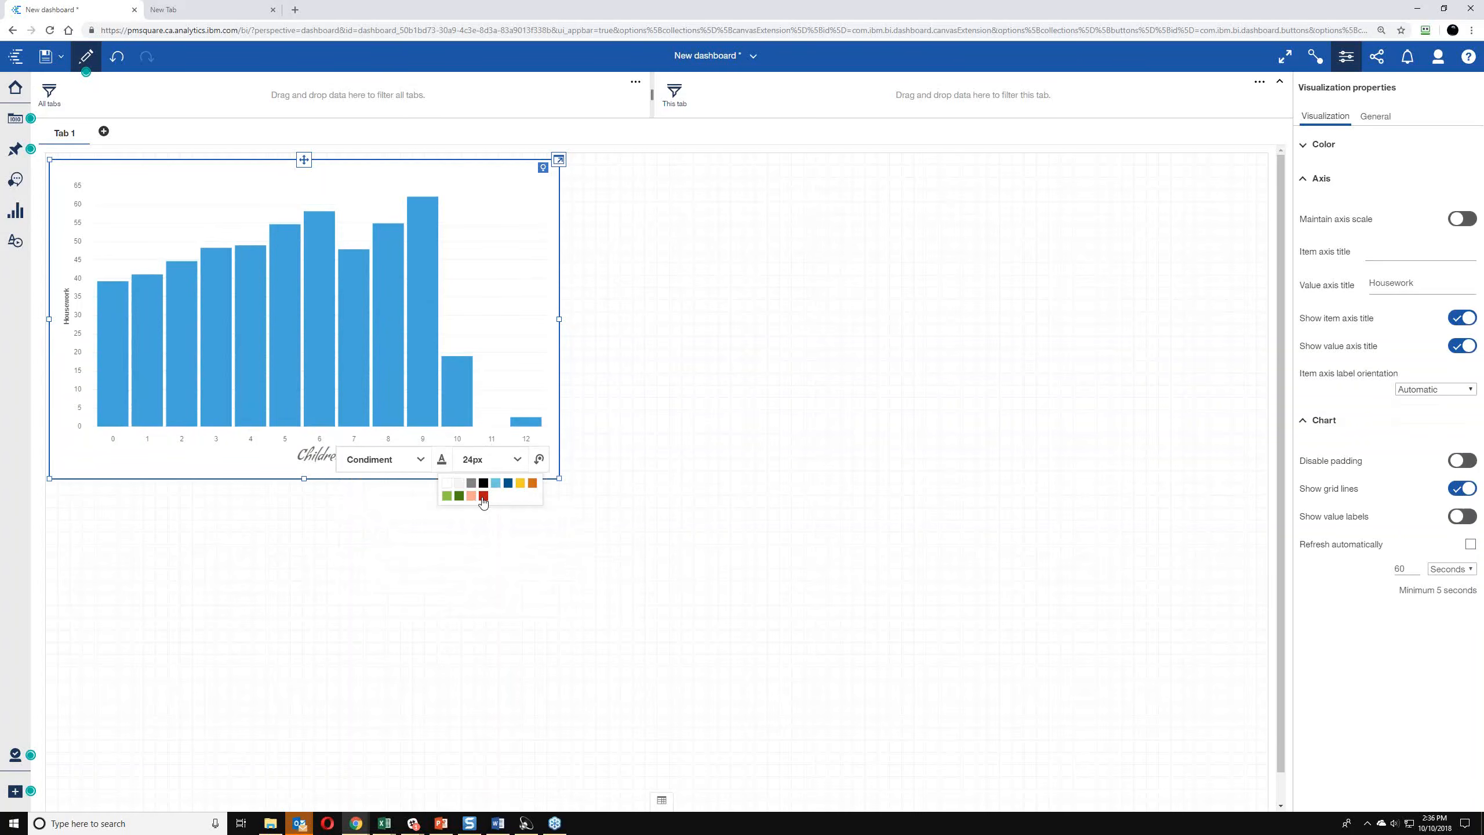
pyautogui.click(484, 496)
pyautogui.click(635, 471)
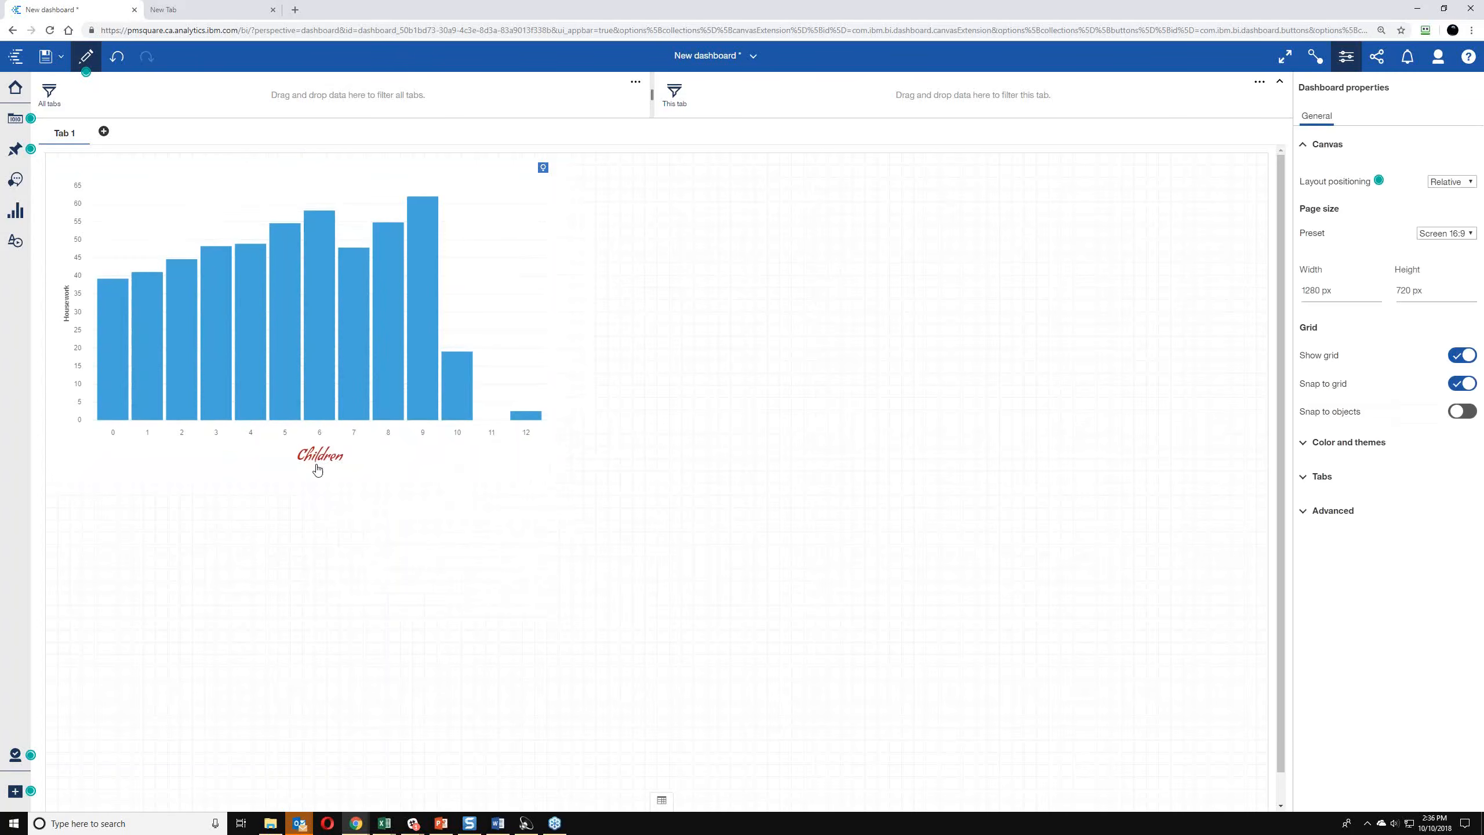
# - Show the bar chart's Housework by Children title and format it as centered italic text at size 26
pyautogui.click(377, 464)
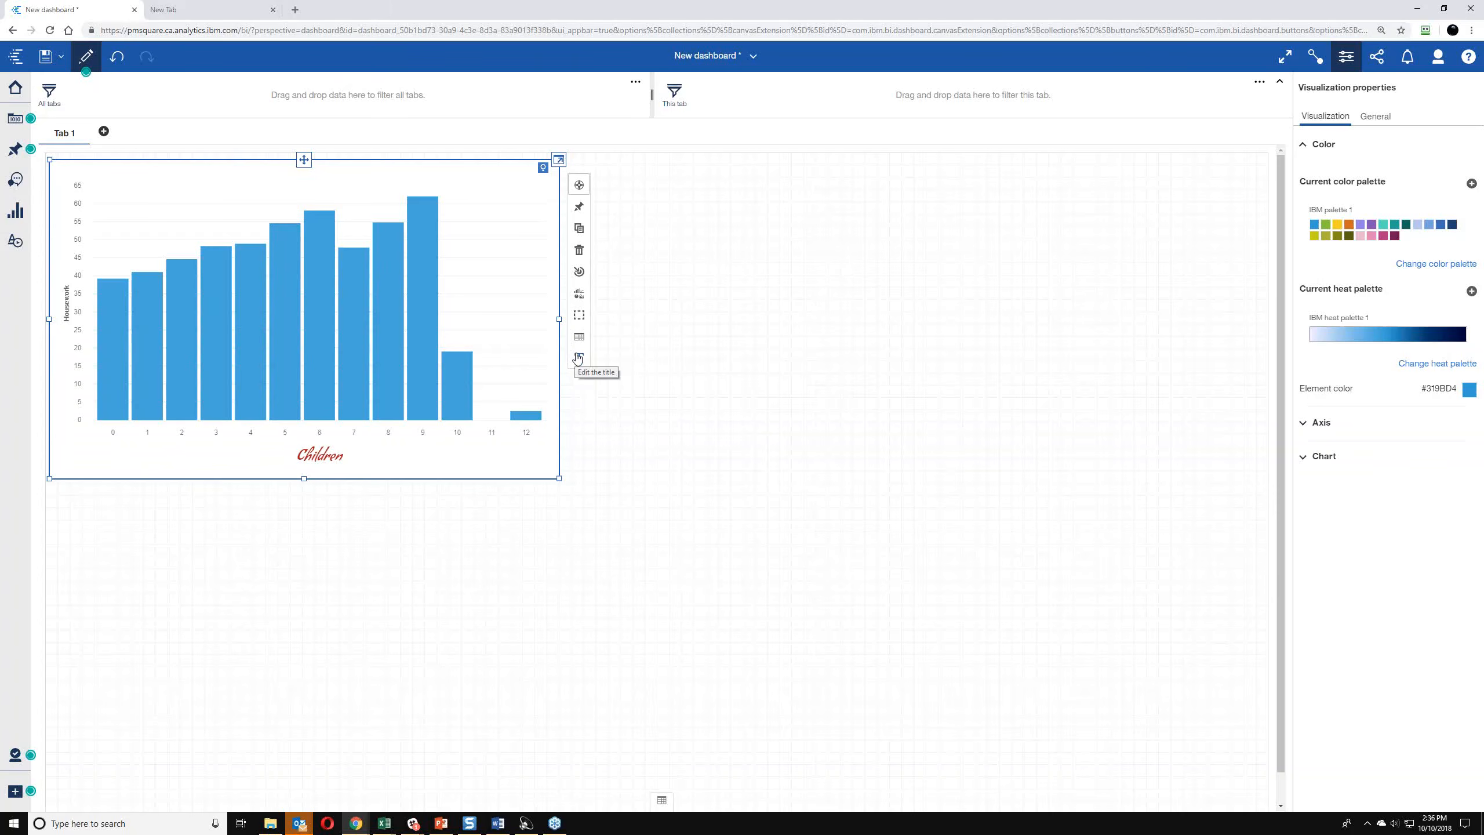
pyautogui.click(578, 357)
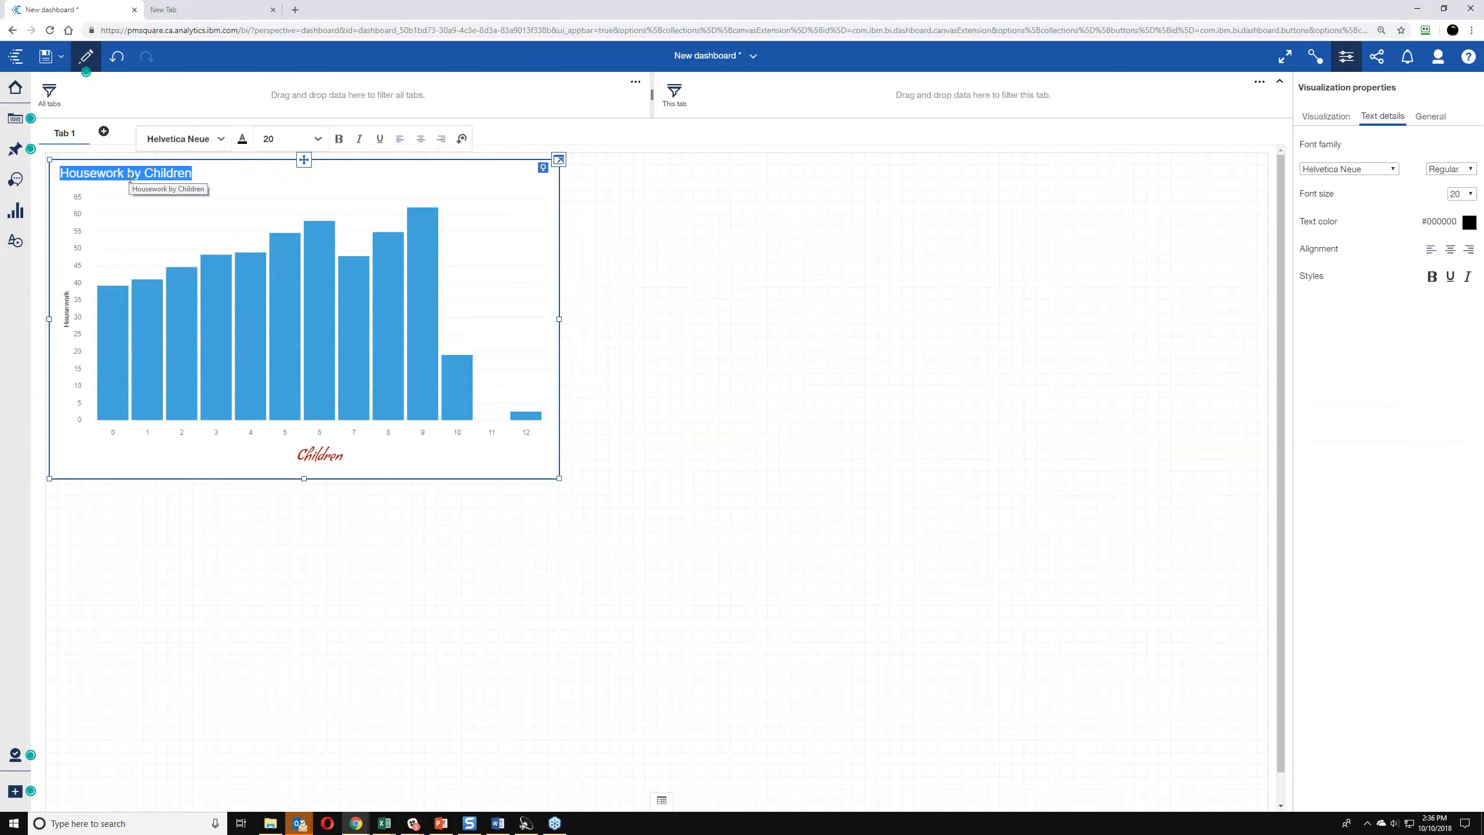
pyautogui.click(421, 140)
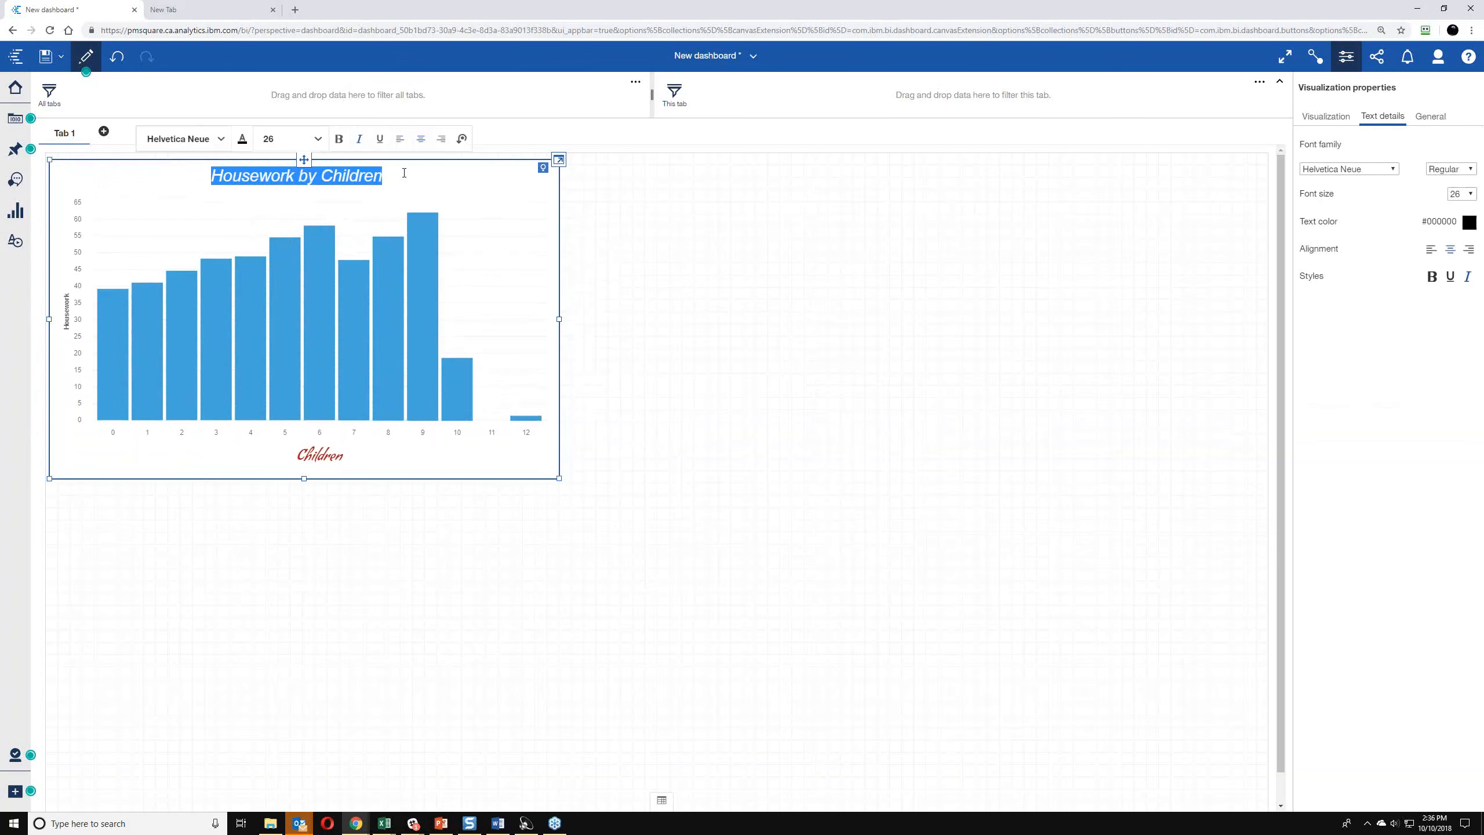
pyautogui.click(679, 202)
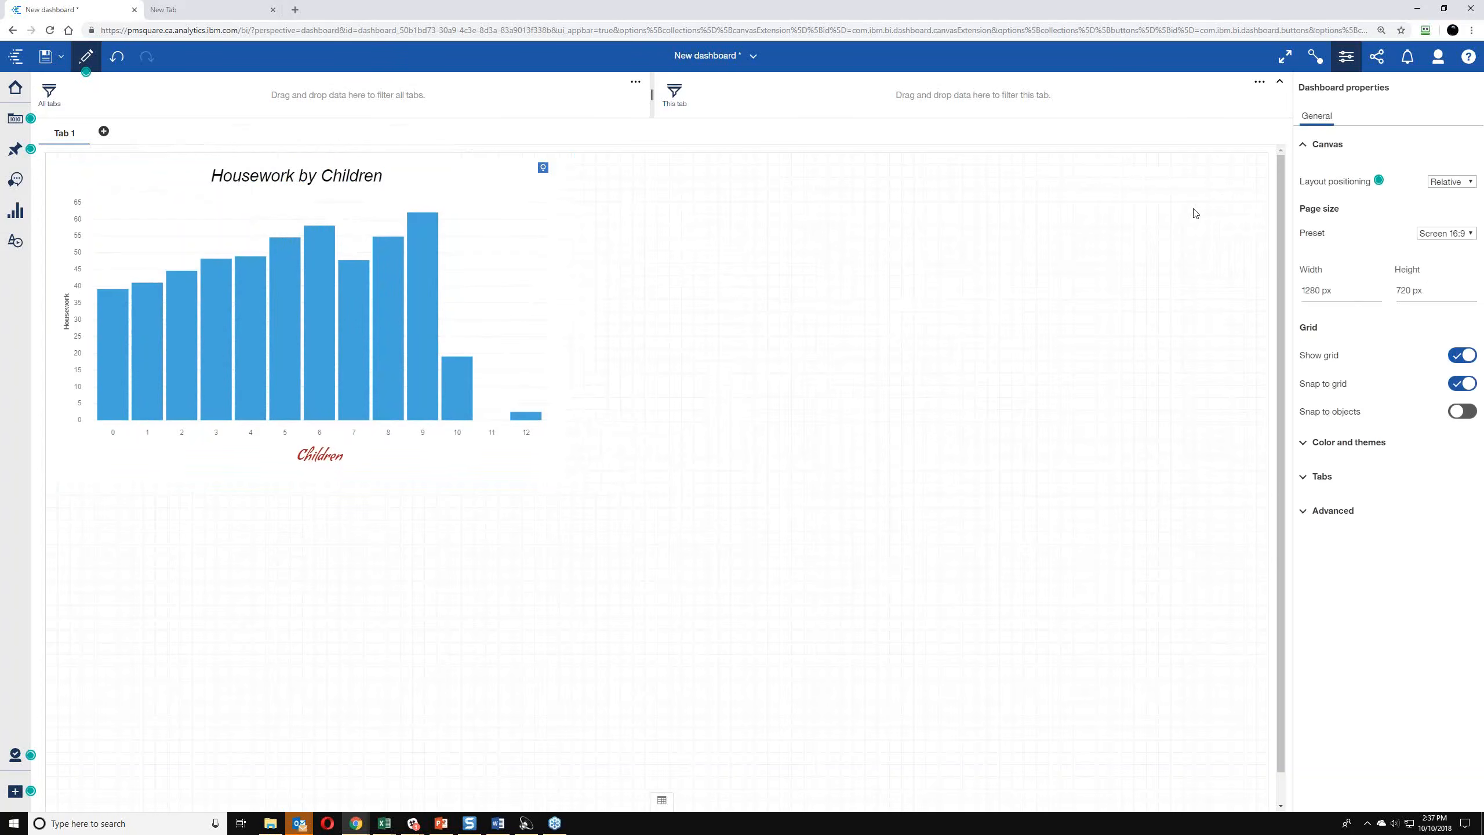
pyautogui.click(459, 434)
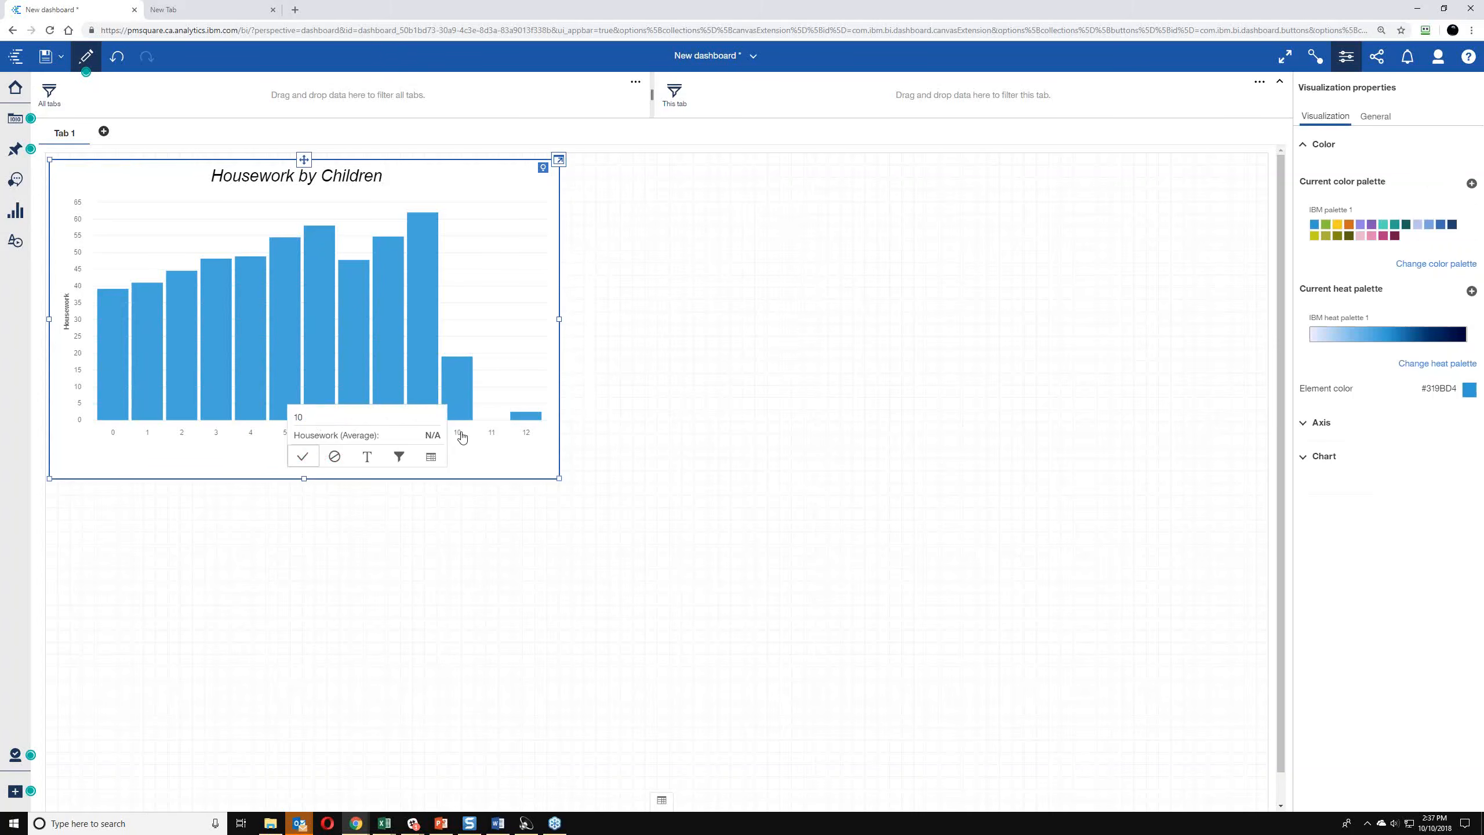
pyautogui.click(327, 462)
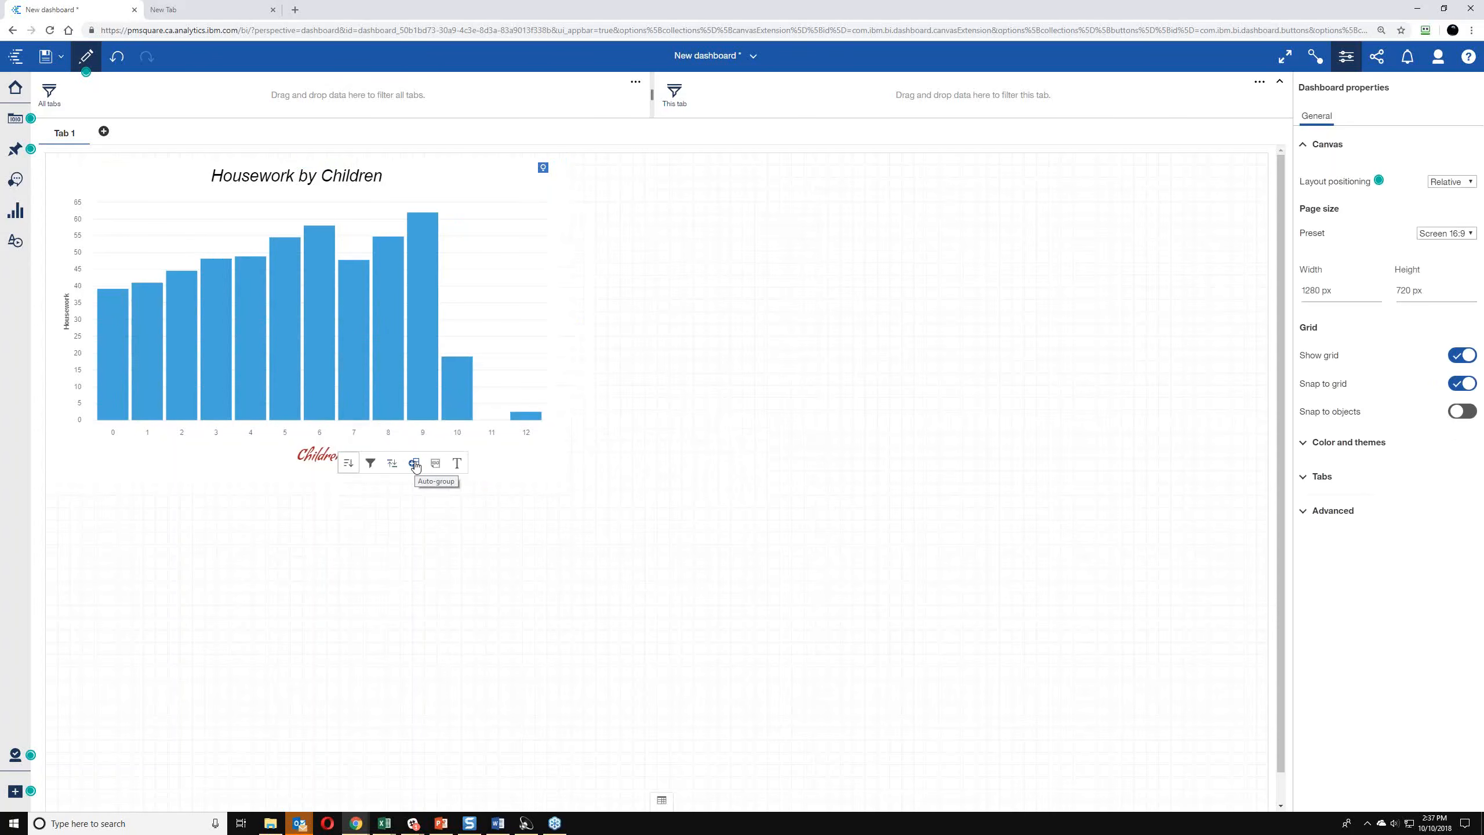
# - Add a column chart with Age as the bars and Weekly Earnings as the length
pyautogui.click(16, 210)
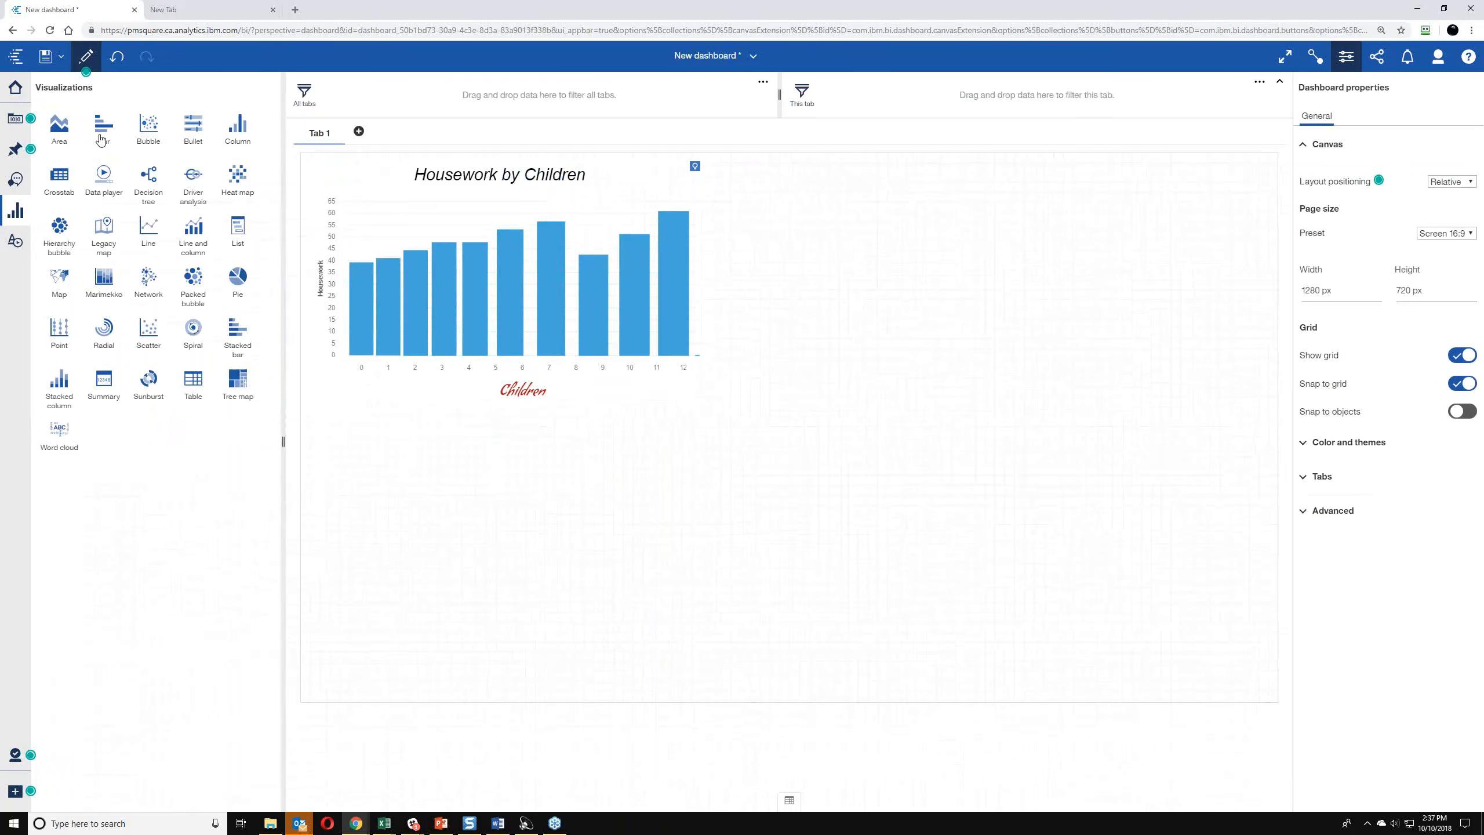
pyautogui.click(101, 139)
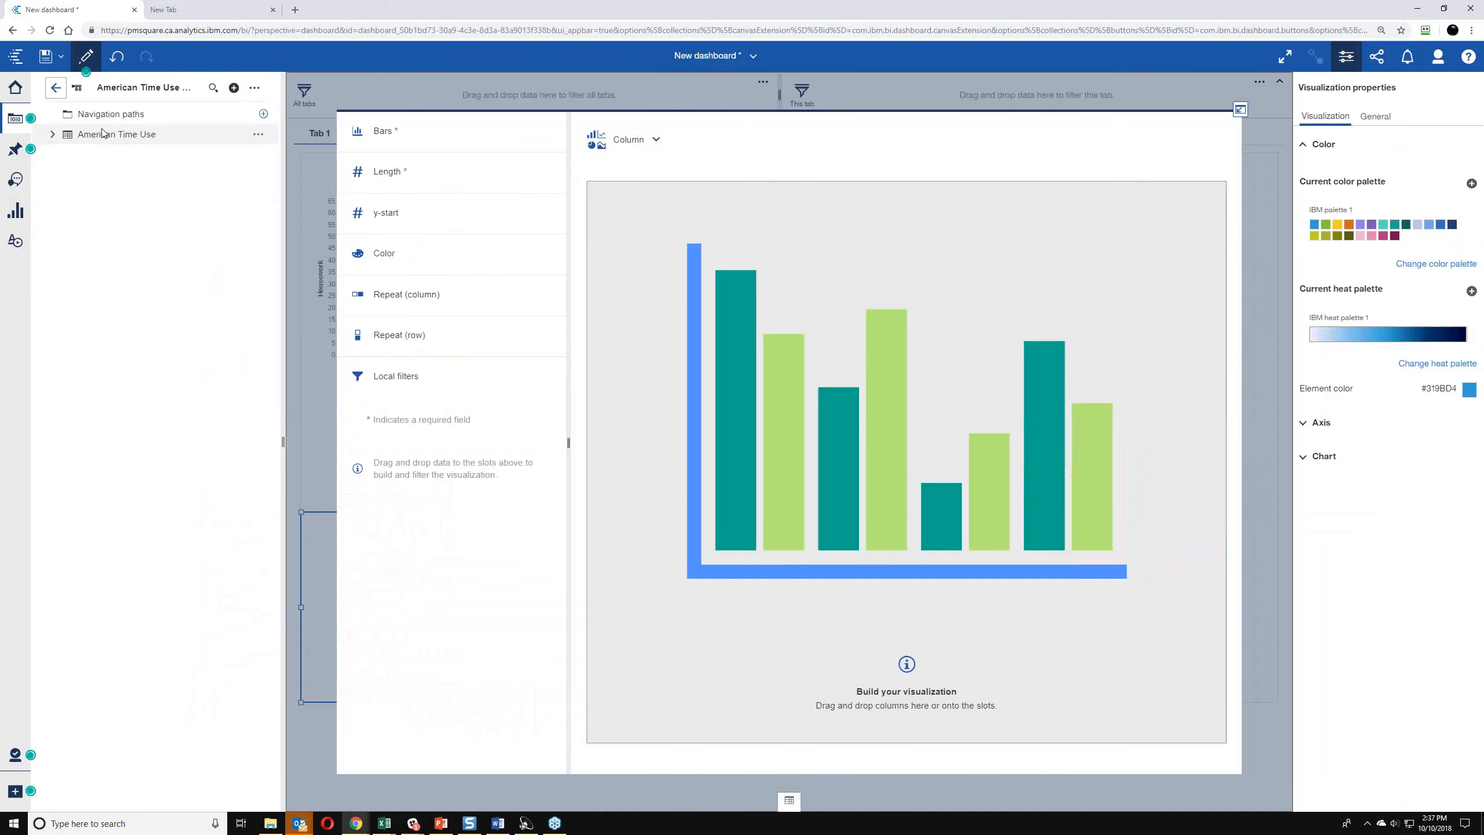
pyautogui.click(102, 133)
pyautogui.moveTo(95, 175); pyautogui.dragTo(450, 143)
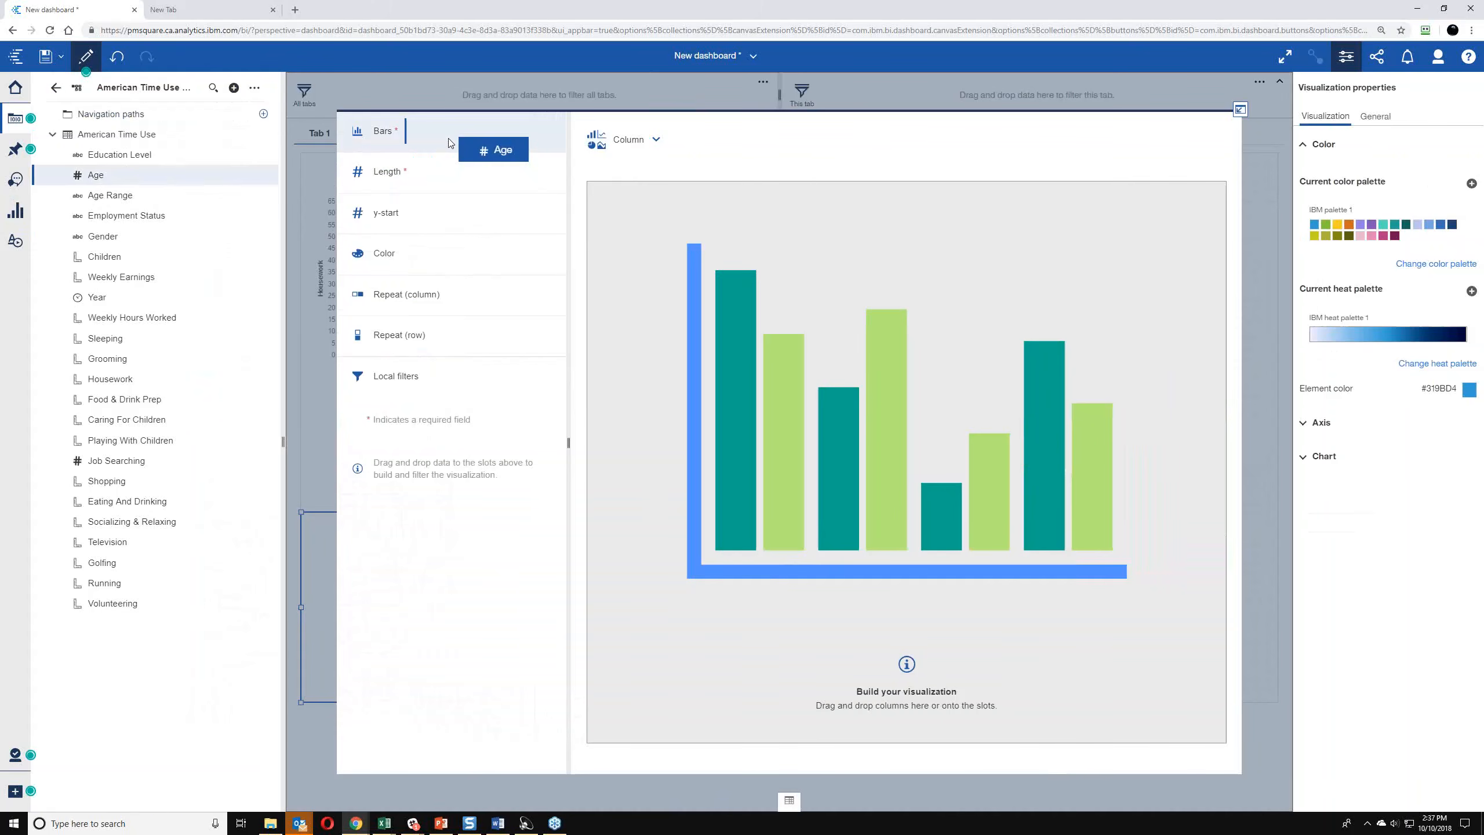
pyautogui.moveTo(450, 143); pyautogui.dragTo(453, 143)
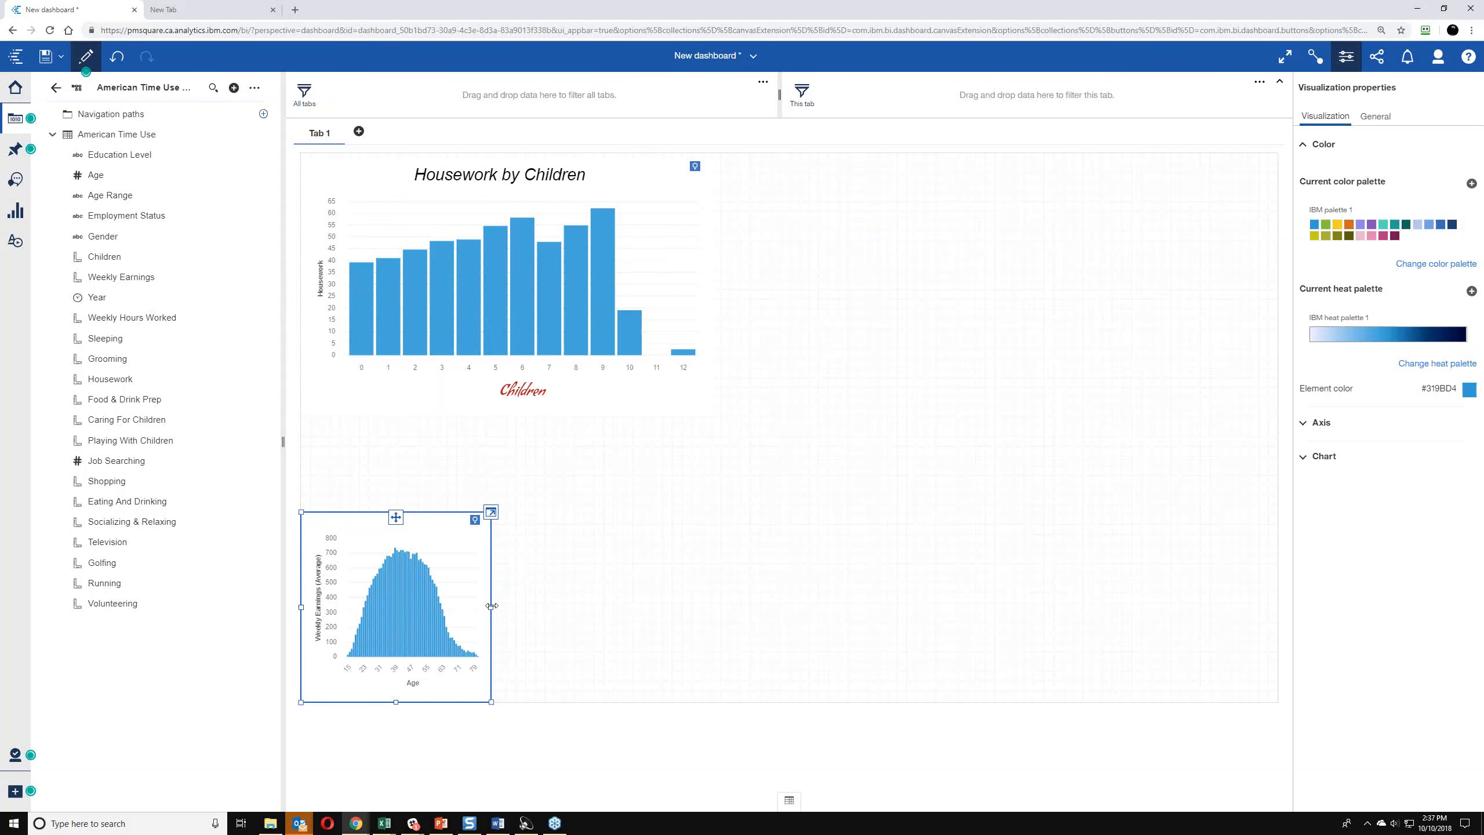
# - Move the Weekly Earnings by Age chart directly below the Housework chart and enlarge it to extend past that chart's width
pyautogui.moveTo(492, 606); pyautogui.dragTo(730, 606)
pyautogui.moveTo(523, 520); pyautogui.dragTo(523, 455)
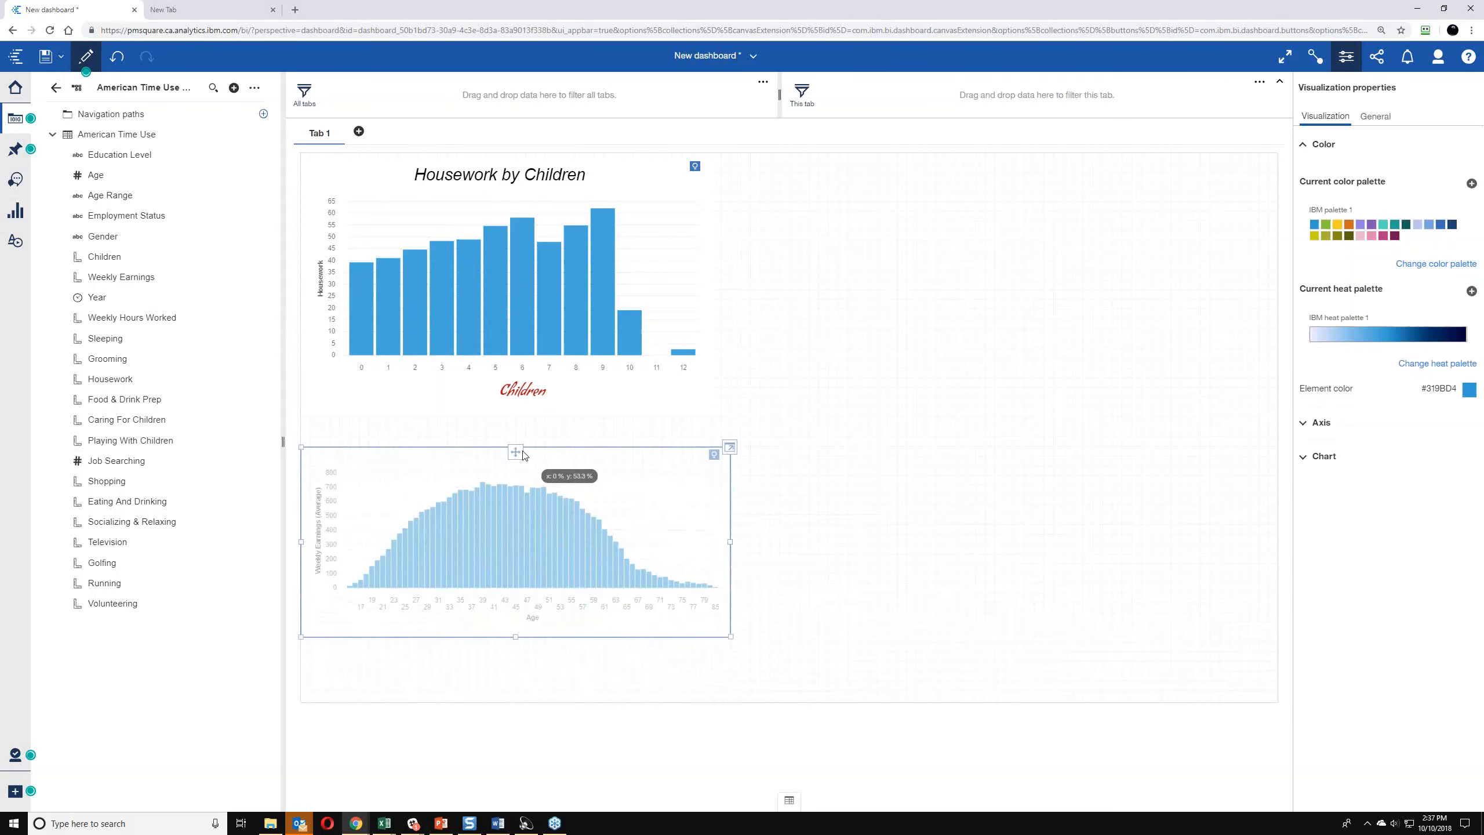
pyautogui.moveTo(523, 455); pyautogui.dragTo(523, 435)
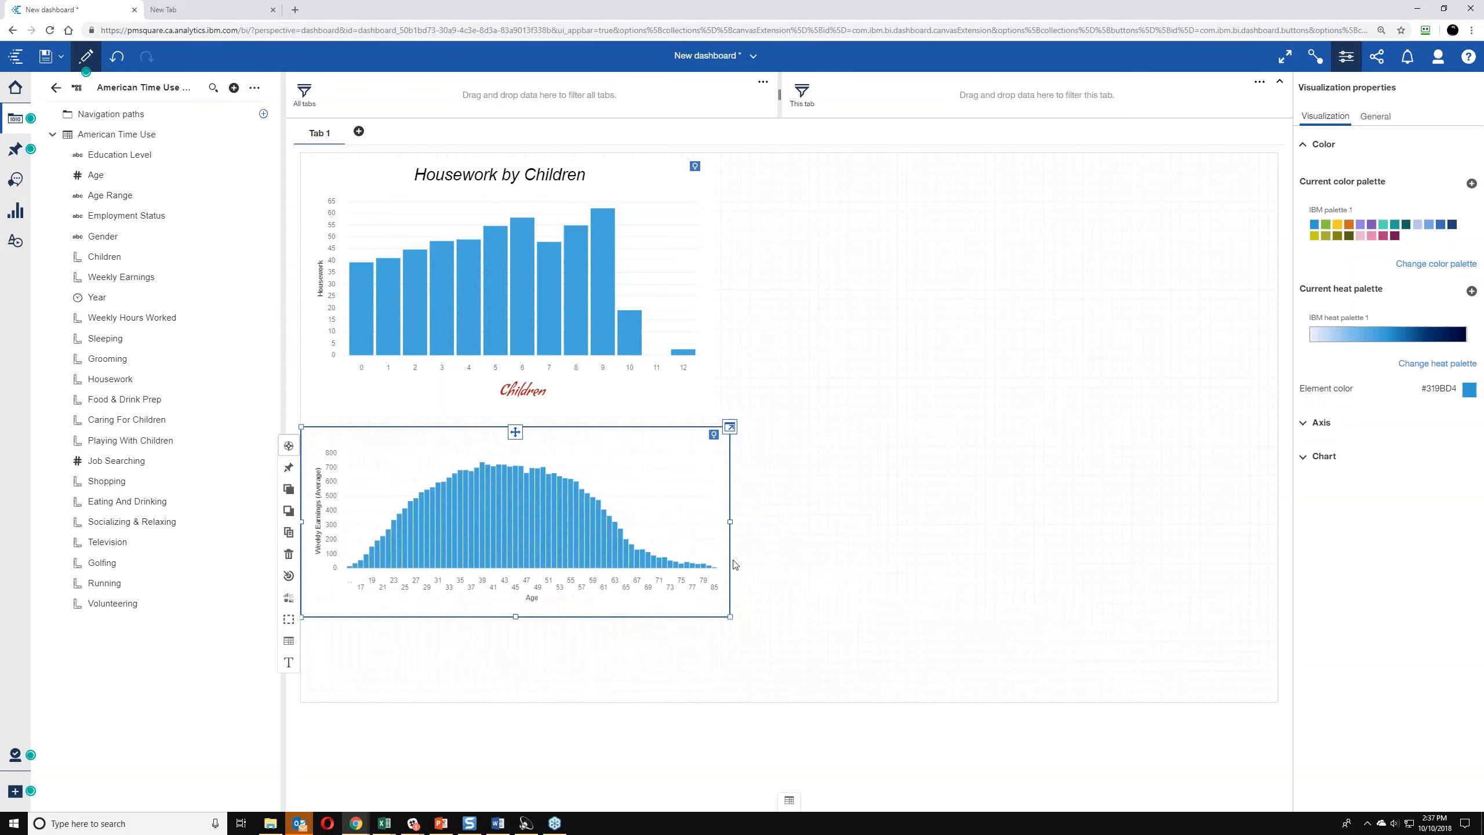
pyautogui.moveTo(730, 617); pyautogui.dragTo(898, 690)
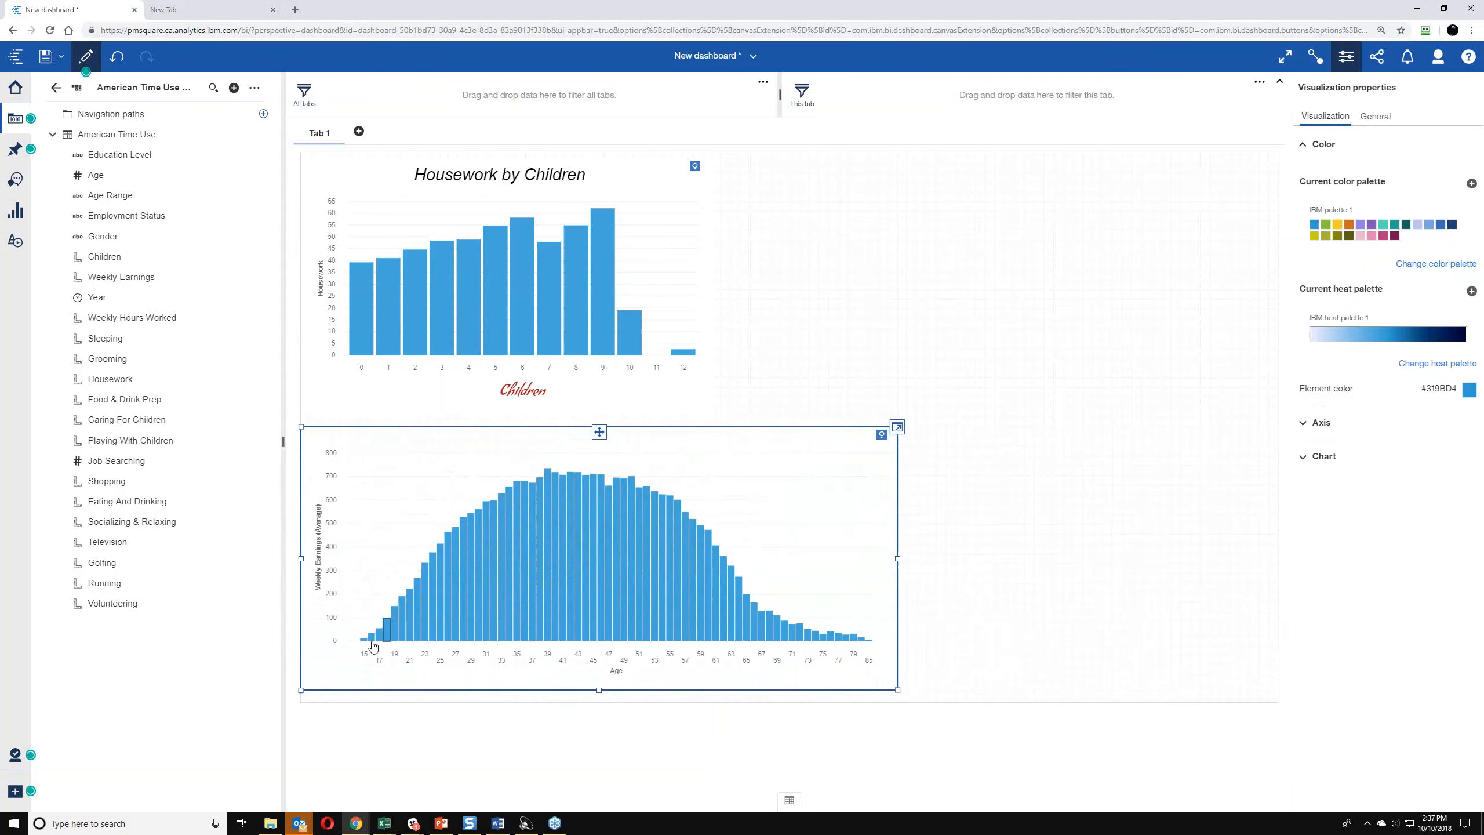
pyautogui.click(615, 672)
# - Auto-group the Children values in the Housework by Children chart into 5 groups
pyautogui.click(629, 379)
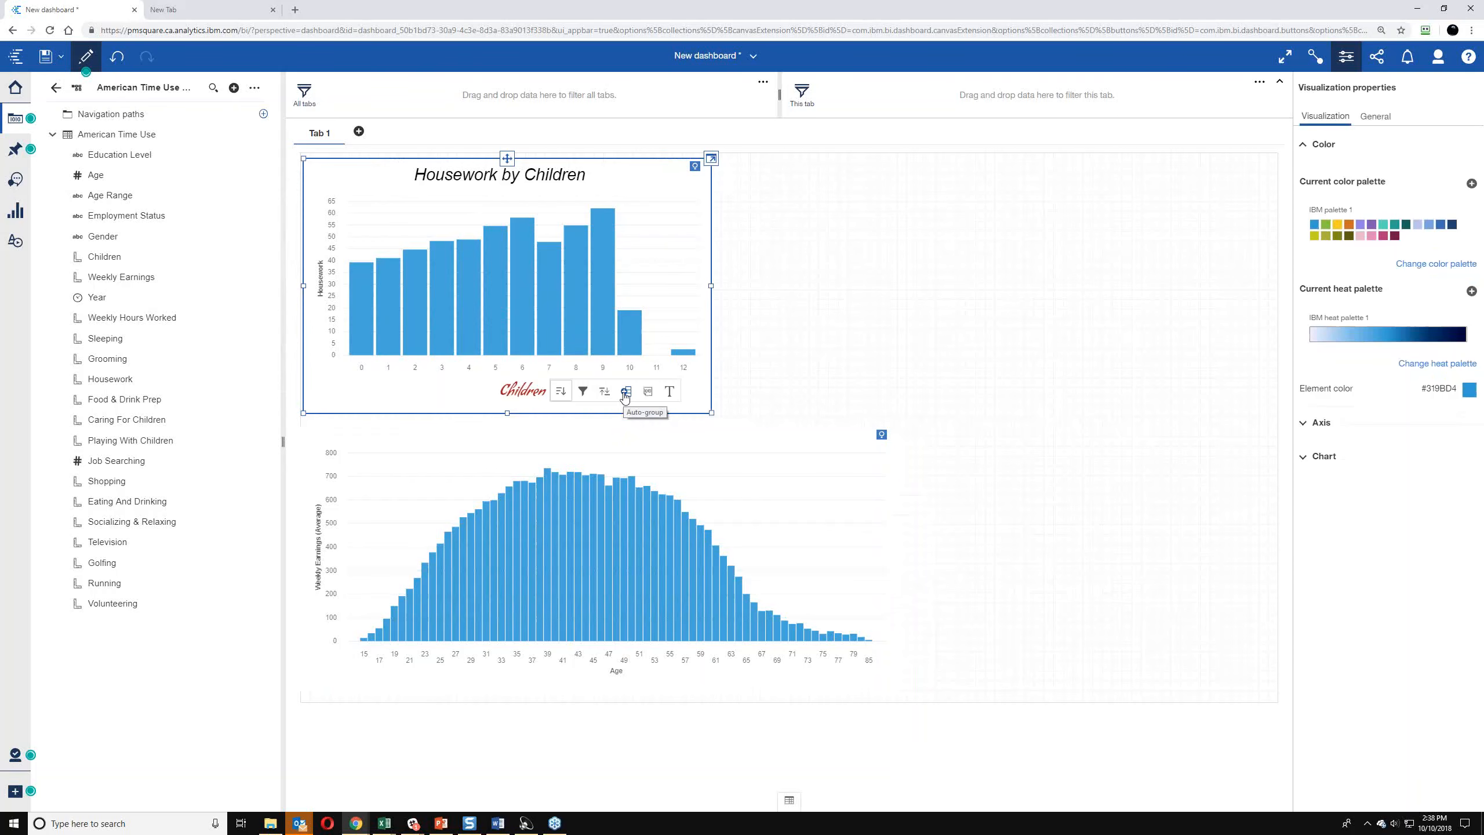
pyautogui.click(625, 392)
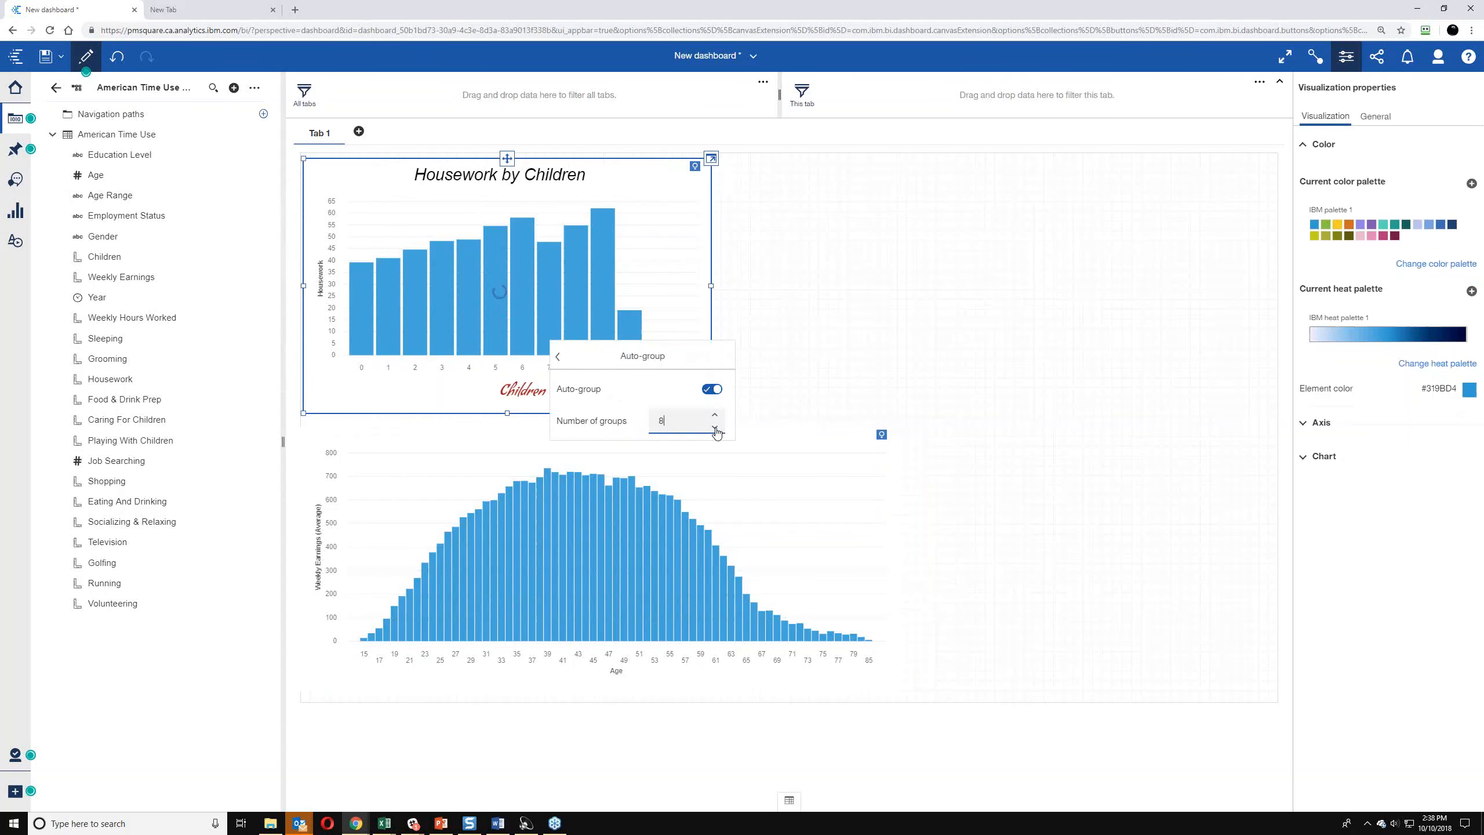
pyautogui.click(715, 429)
pyautogui.click(715, 428)
pyautogui.click(715, 429)
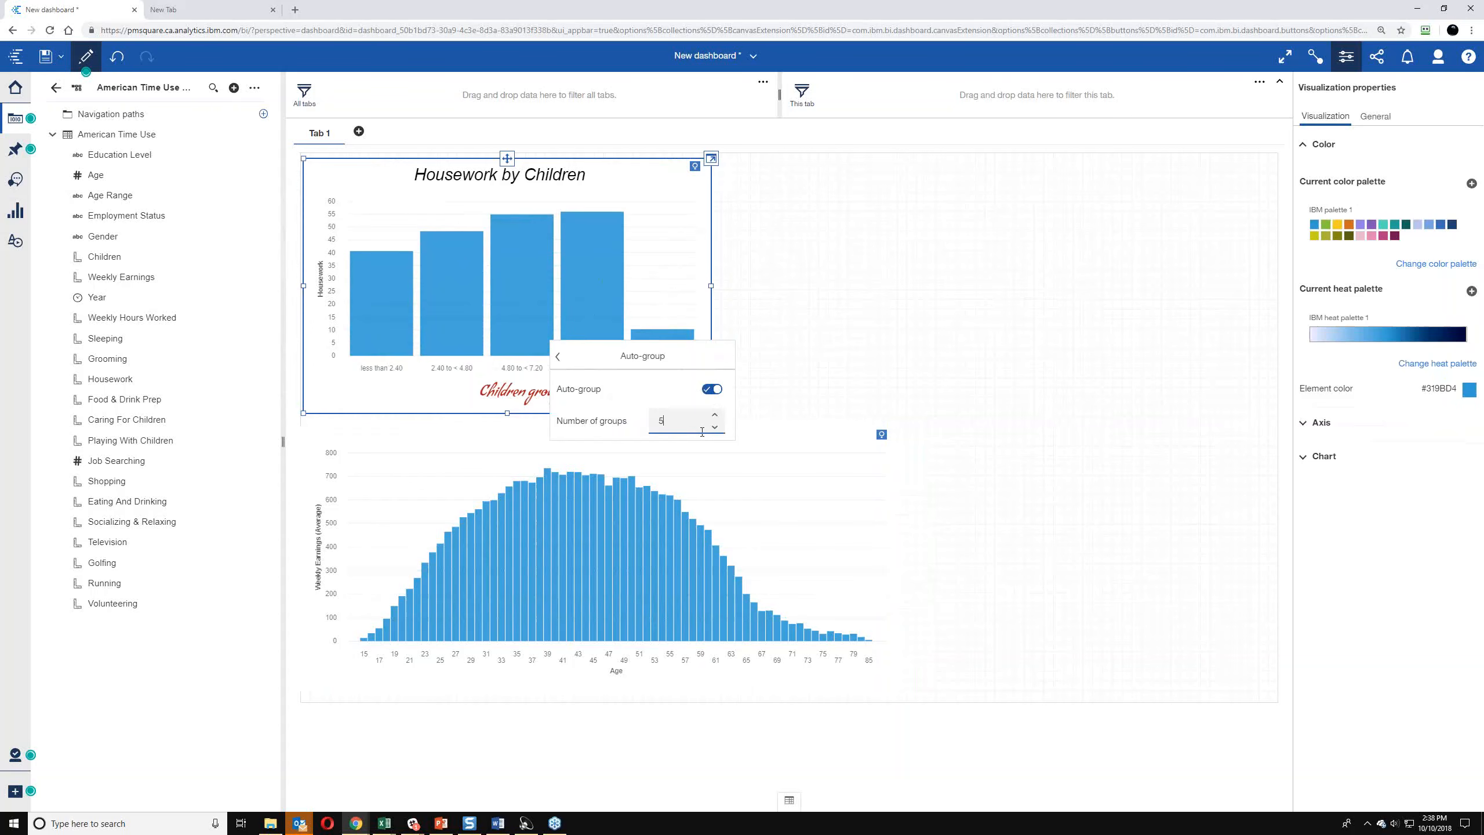
pyautogui.click(707, 323)
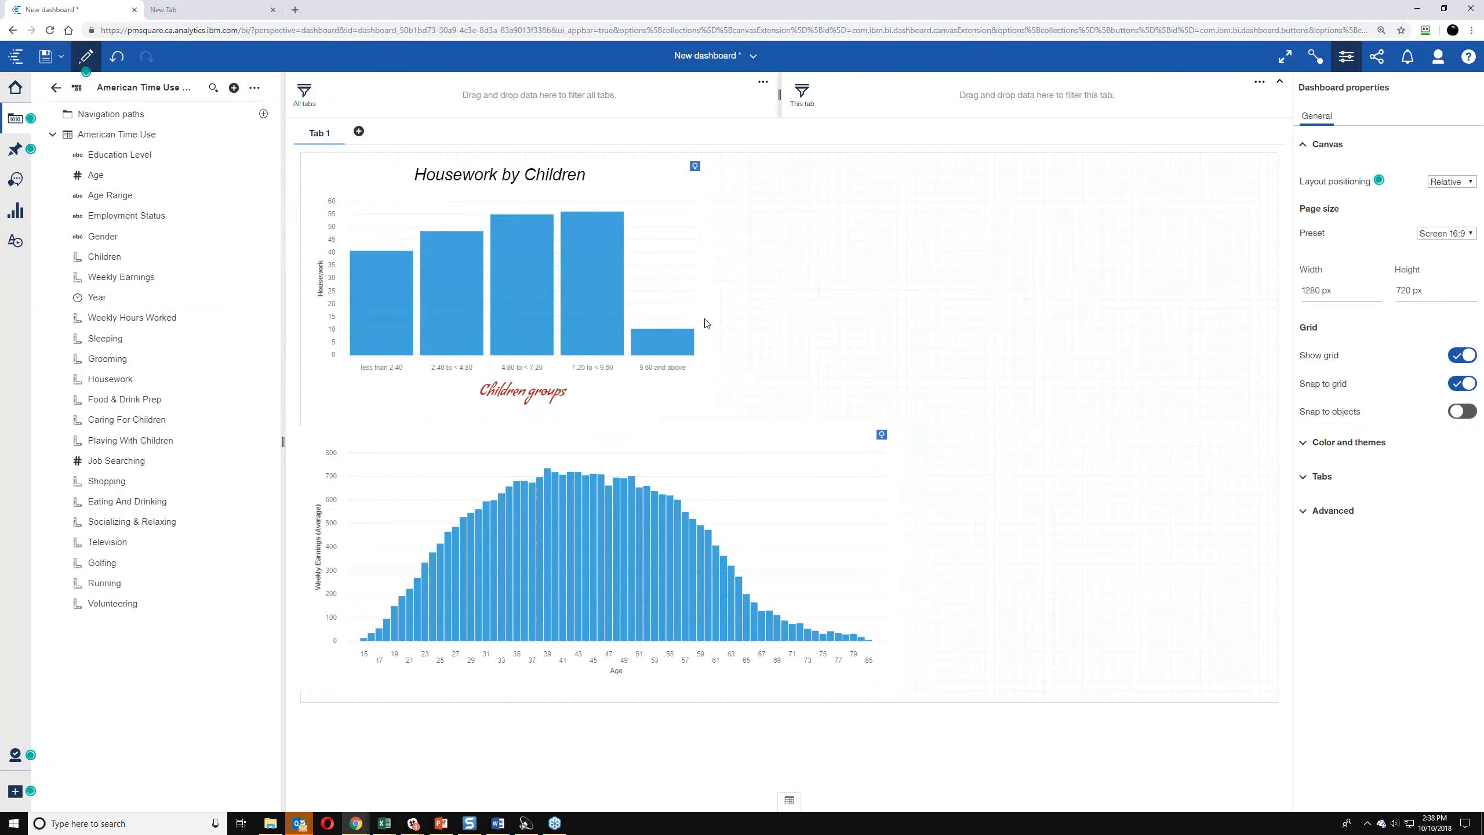
# - Narrow the Weekly Earnings by Age chart to roughly the width of the Housework by Children chart above it
pyautogui.moveTo(637, 621)
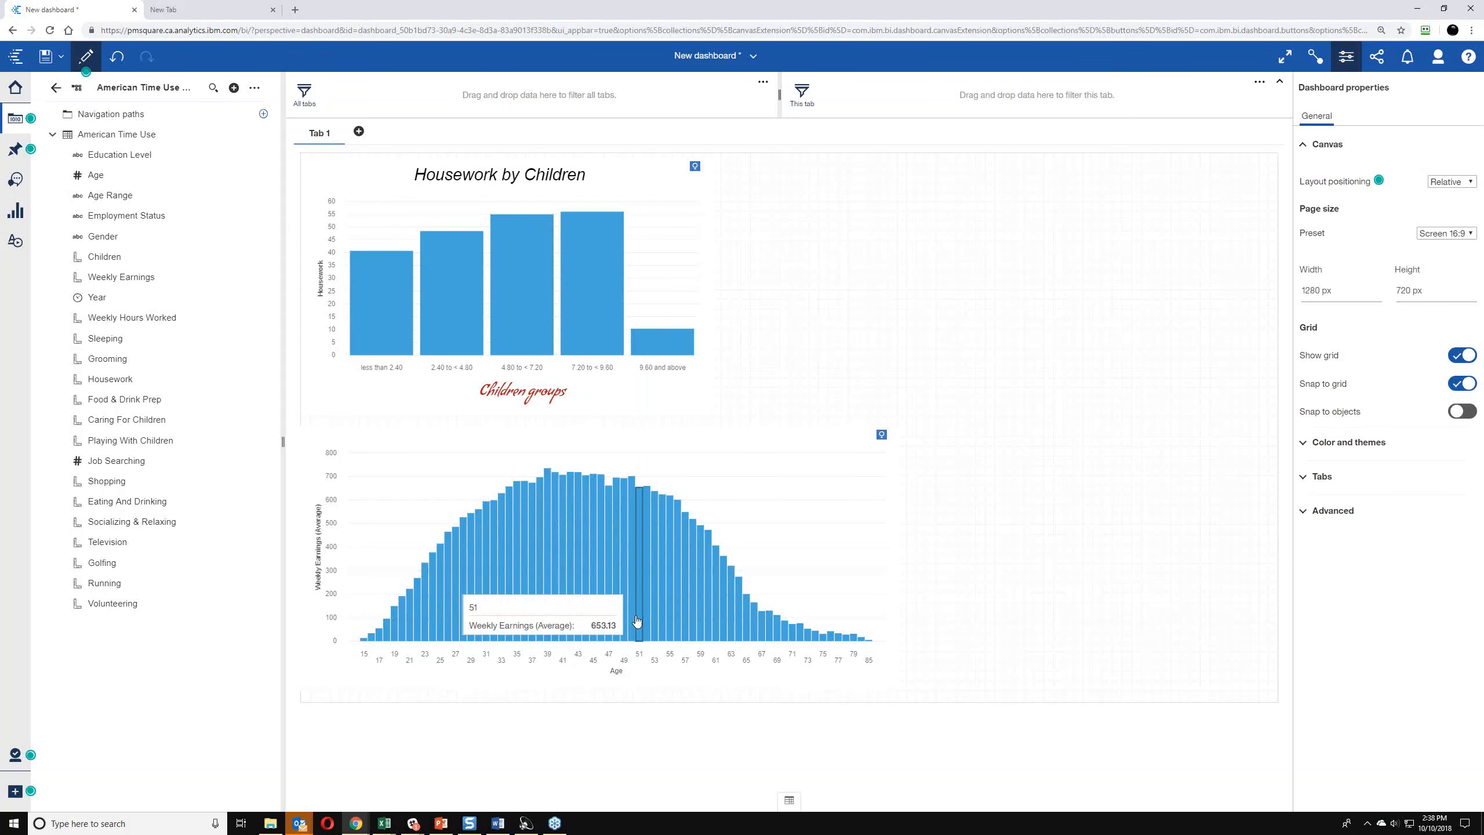
pyautogui.click(862, 566)
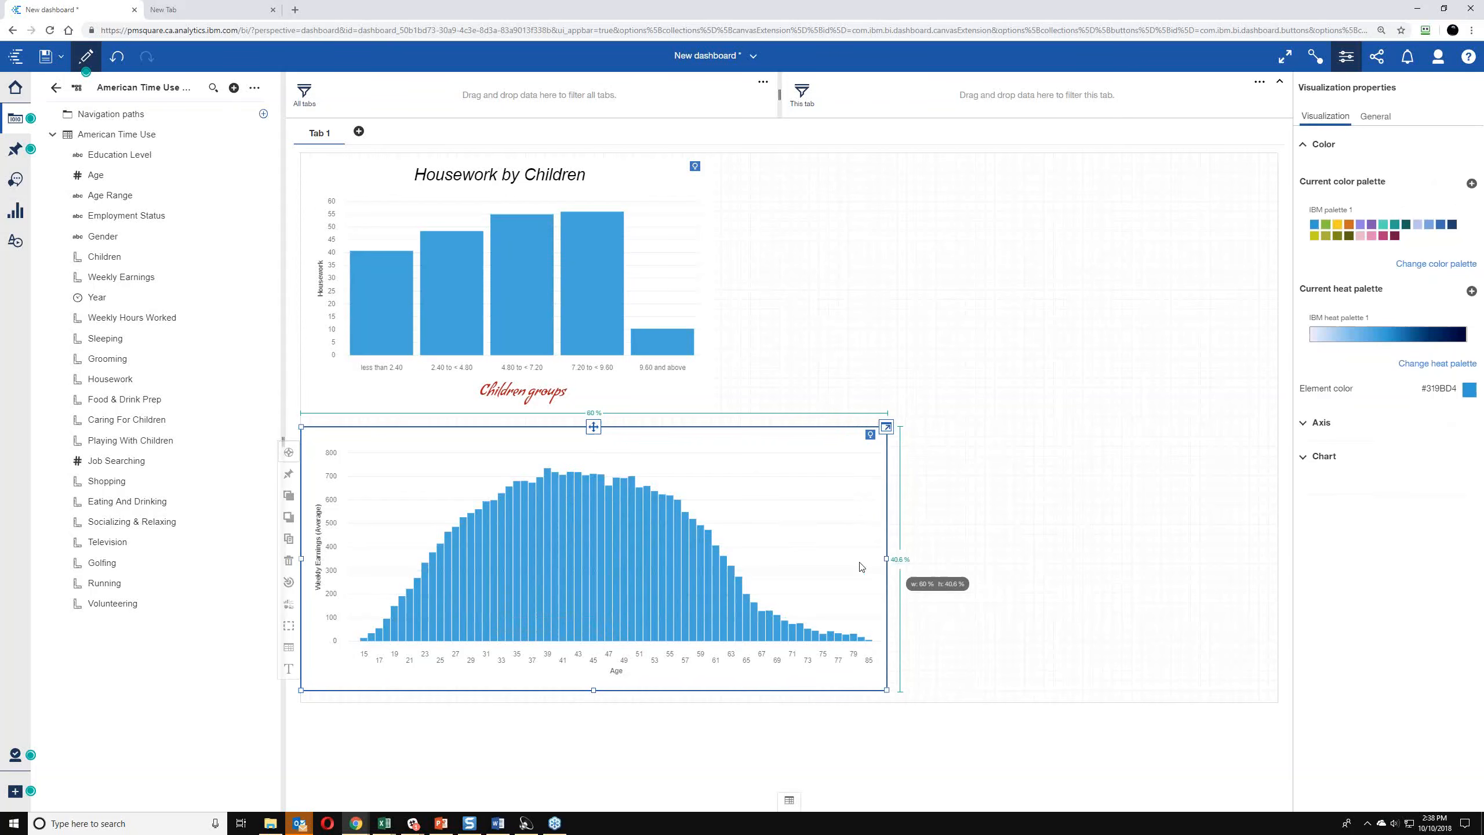
# - Add a column chart beside the existing charts with Education Level as the bars and Weekly Earnings as the length
pyautogui.click(13, 216)
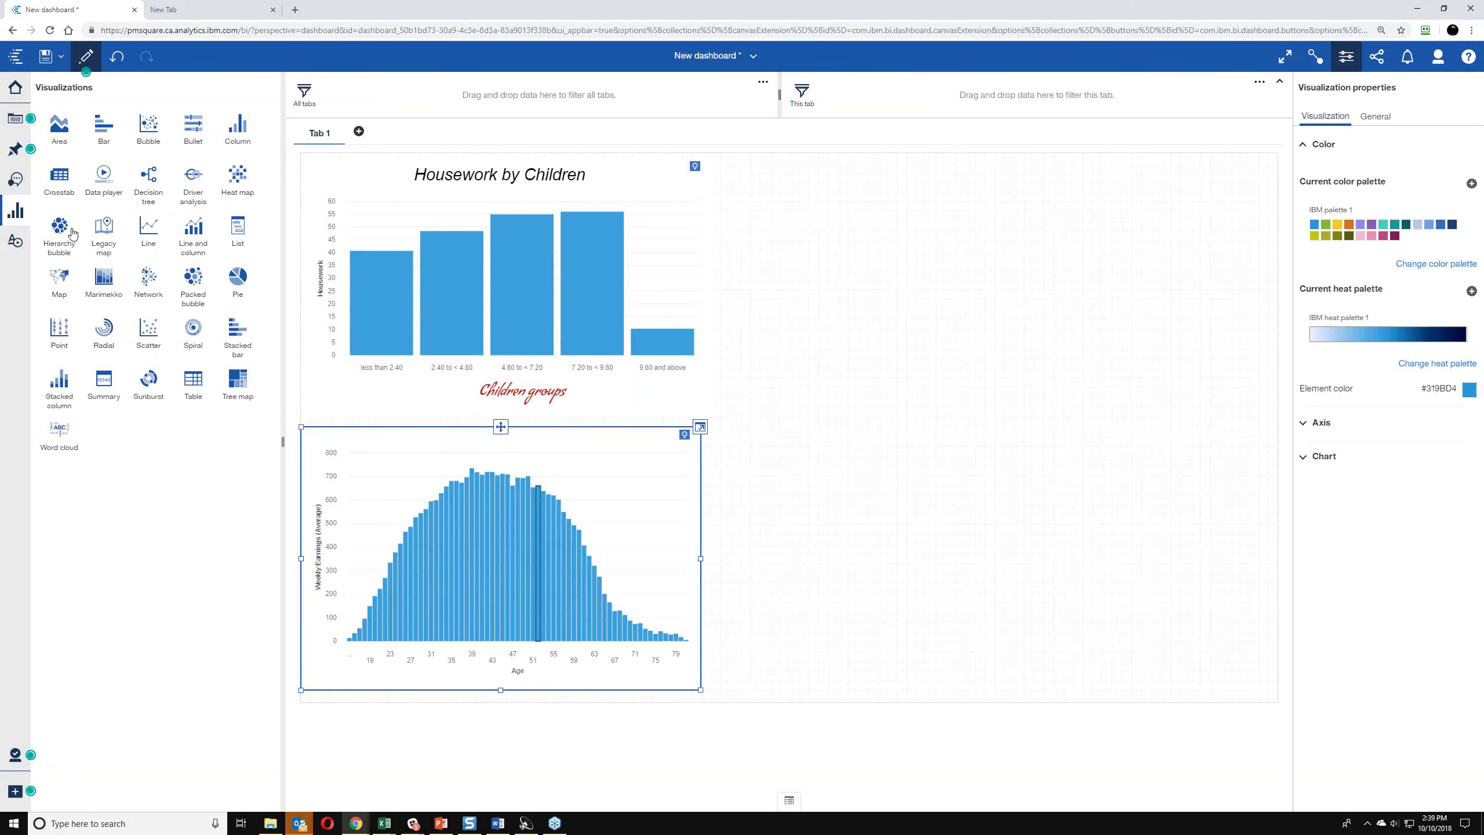
pyautogui.moveTo(72, 233); pyautogui.dragTo(391, 189)
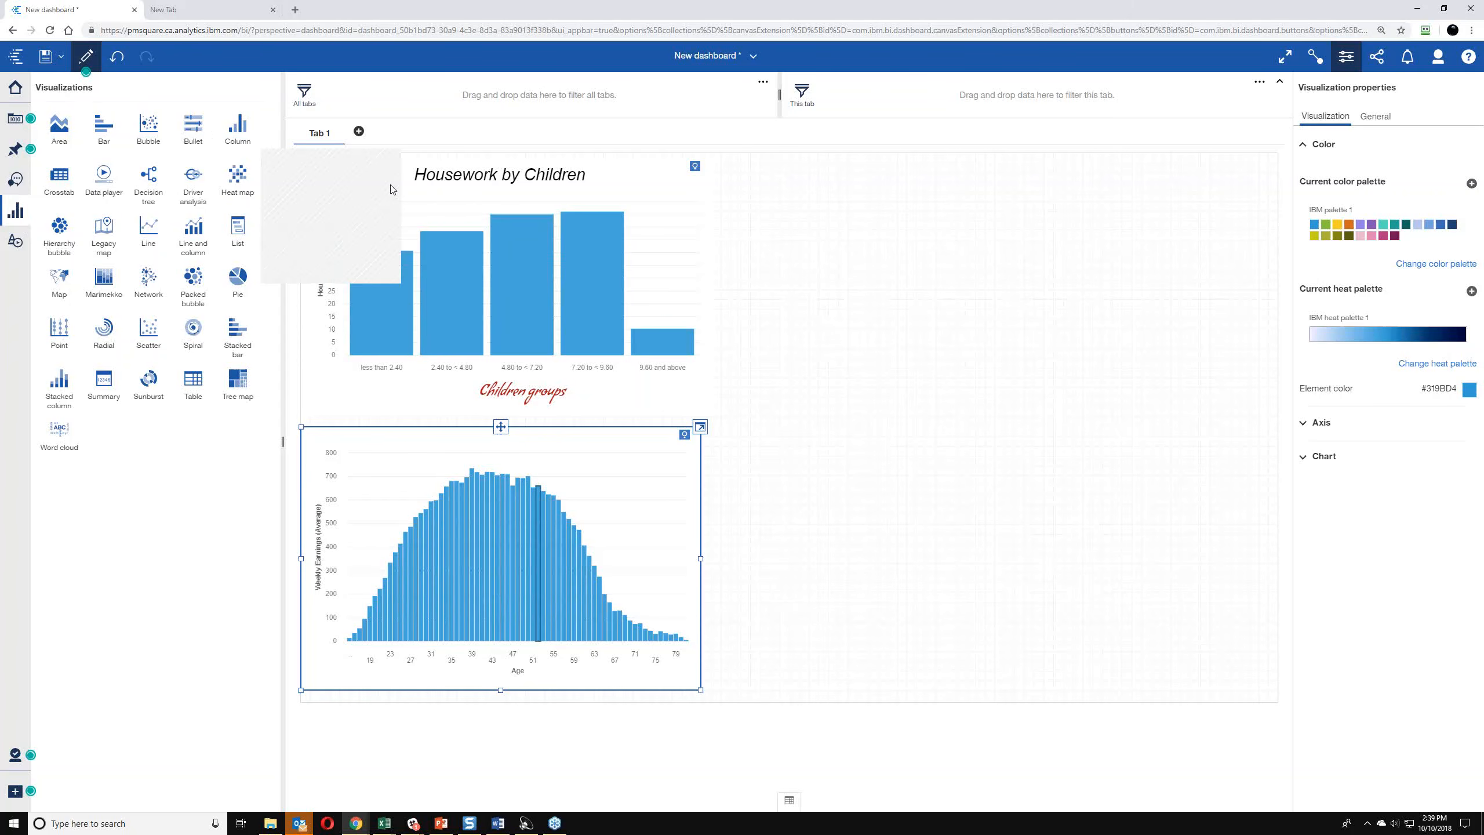
pyautogui.moveTo(391, 189); pyautogui.dragTo(391, 189)
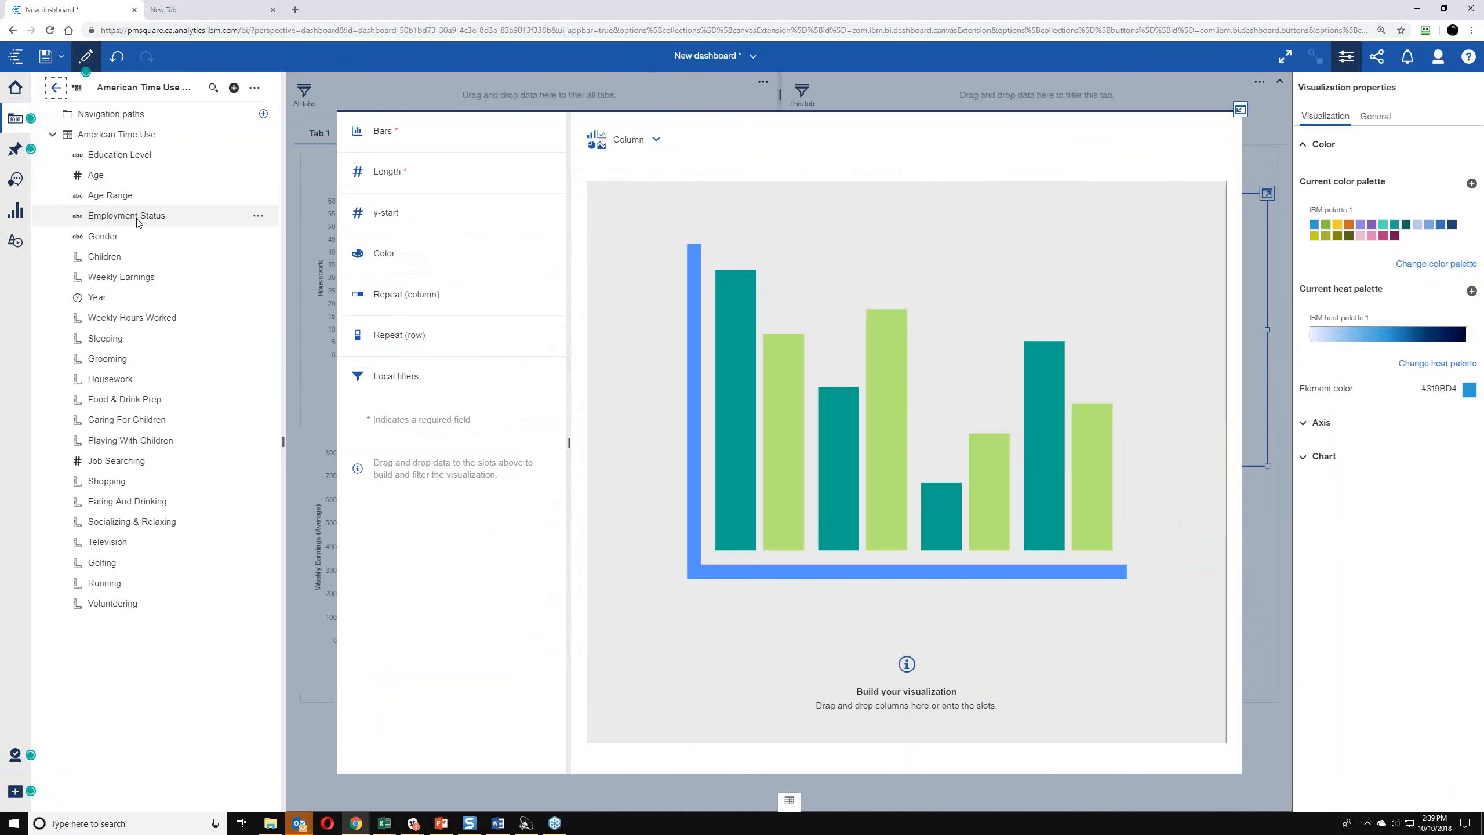
pyautogui.moveTo(138, 222); pyautogui.dragTo(484, 144)
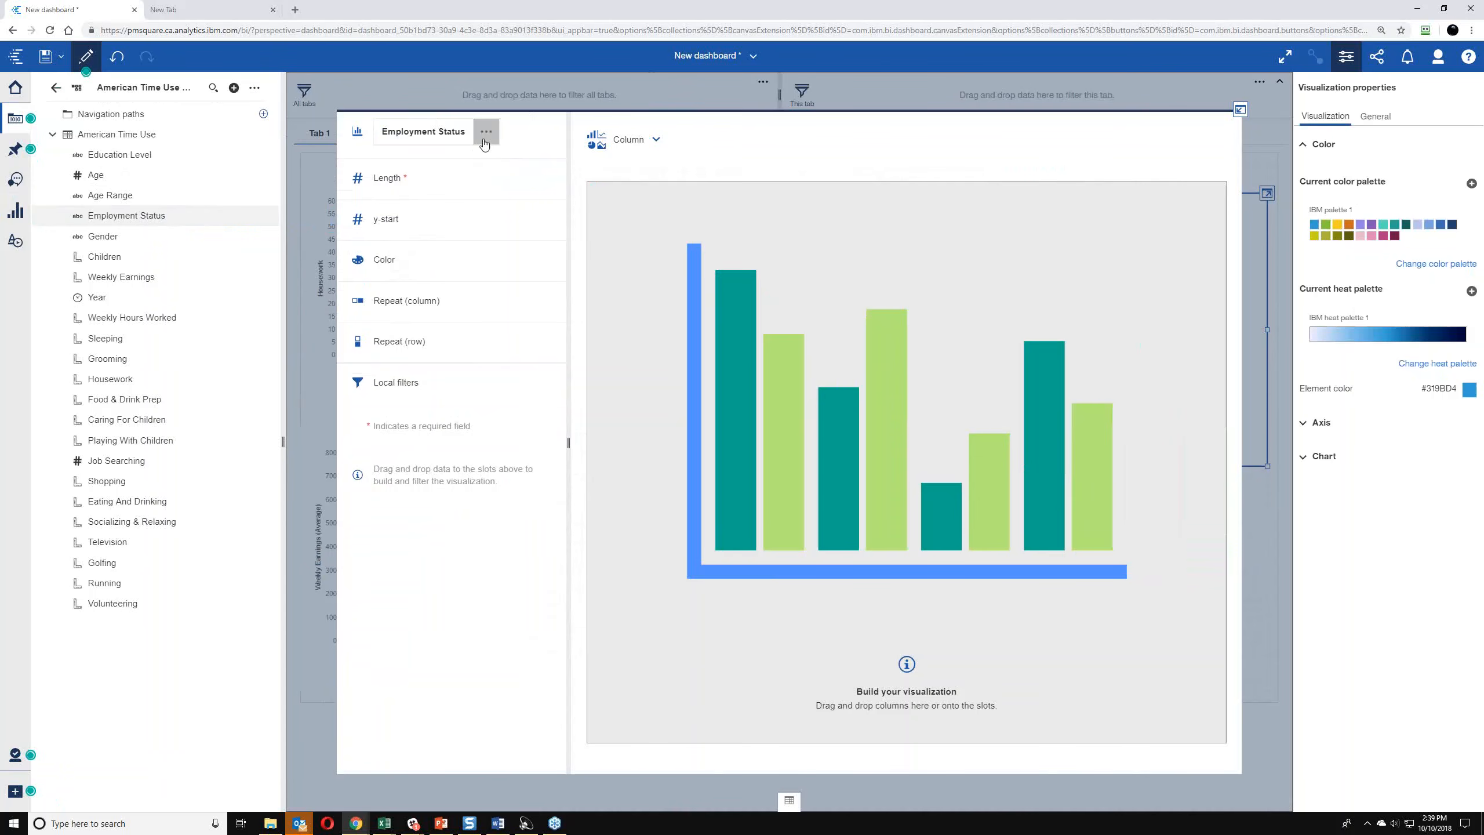
pyautogui.moveTo(485, 144); pyautogui.dragTo(135, 226)
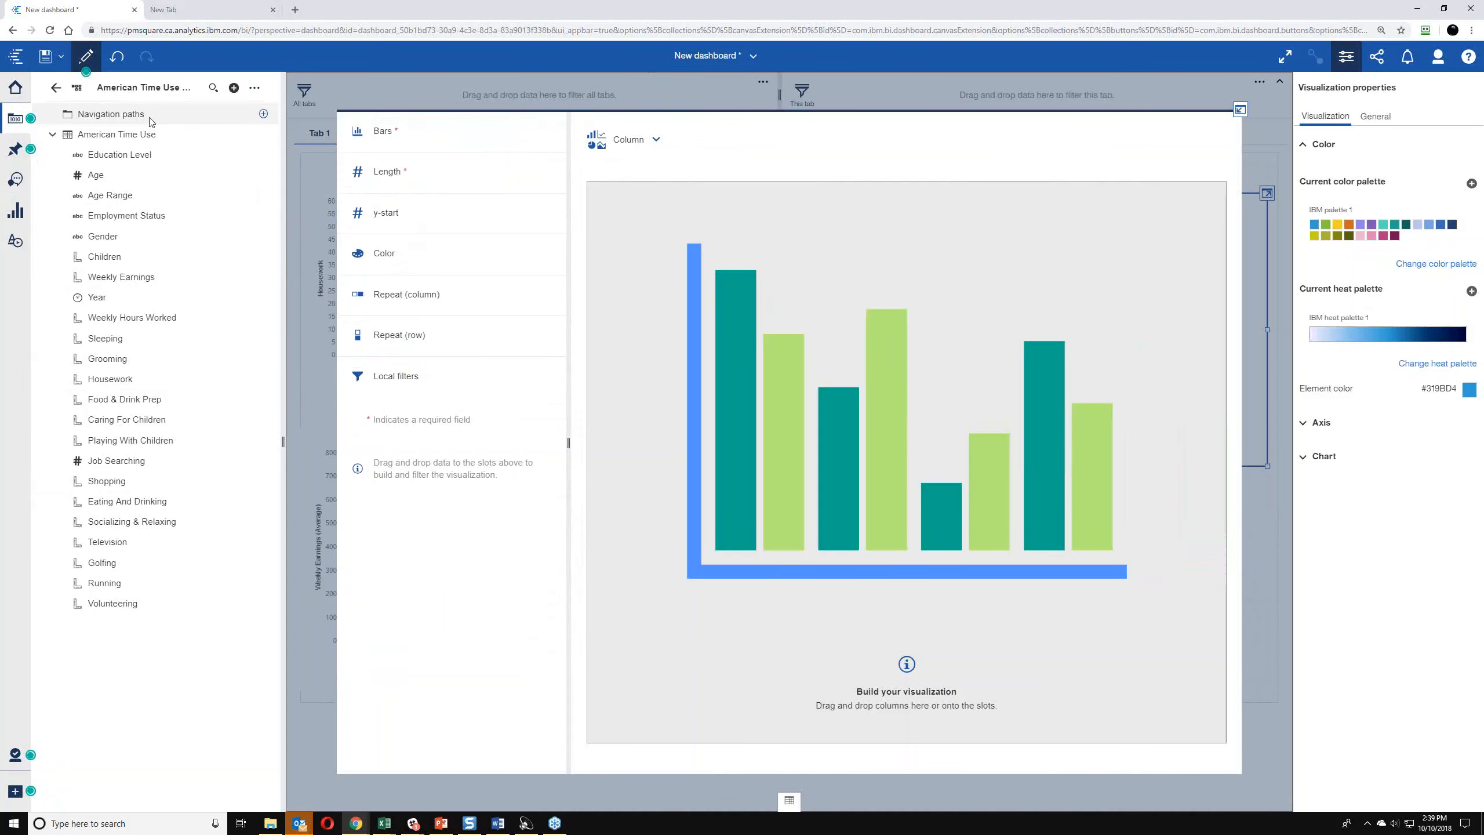
pyautogui.moveTo(120, 154); pyautogui.dragTo(380, 131)
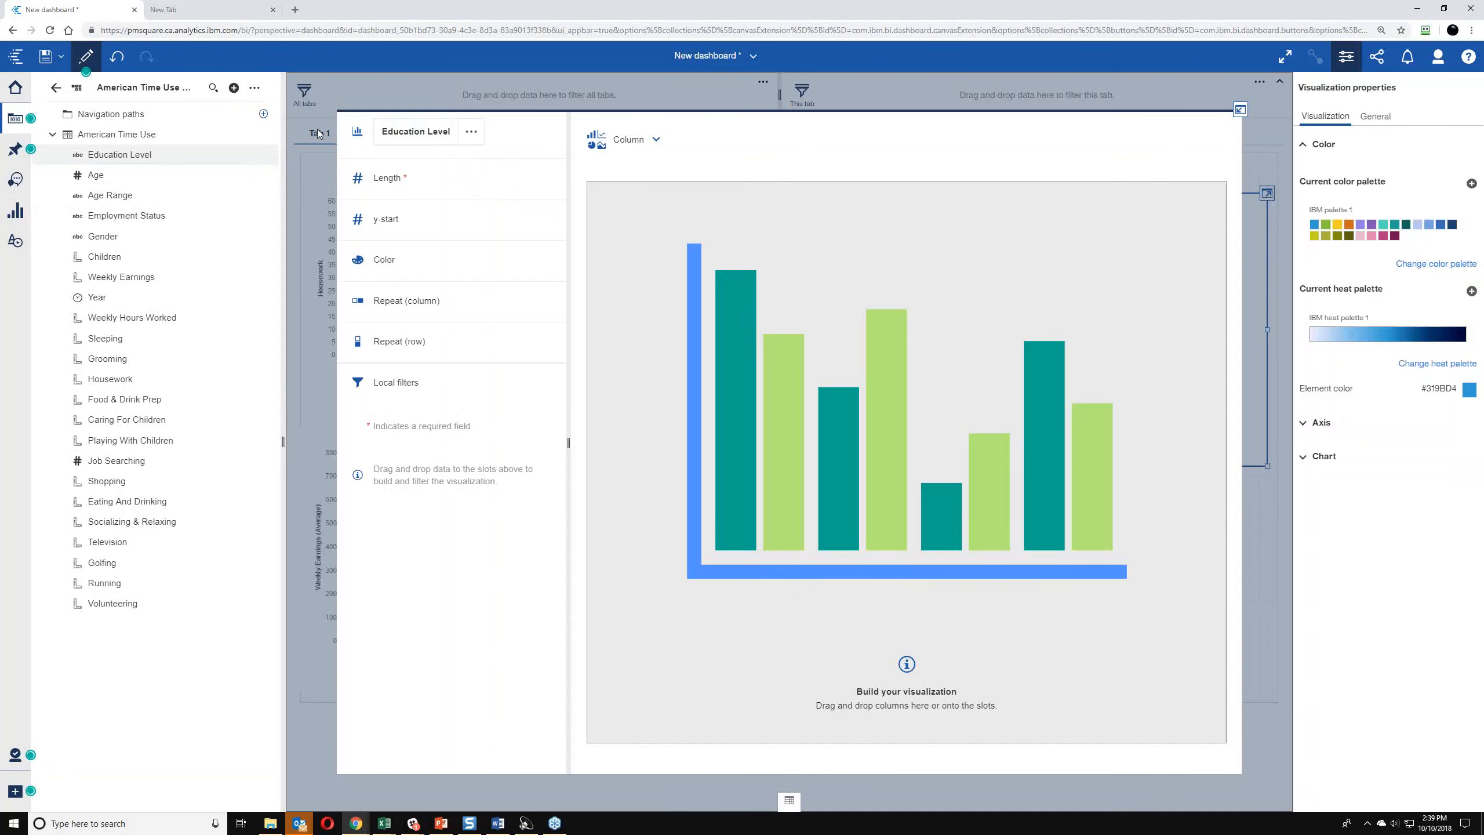
pyautogui.moveTo(121, 277); pyautogui.dragTo(387, 178)
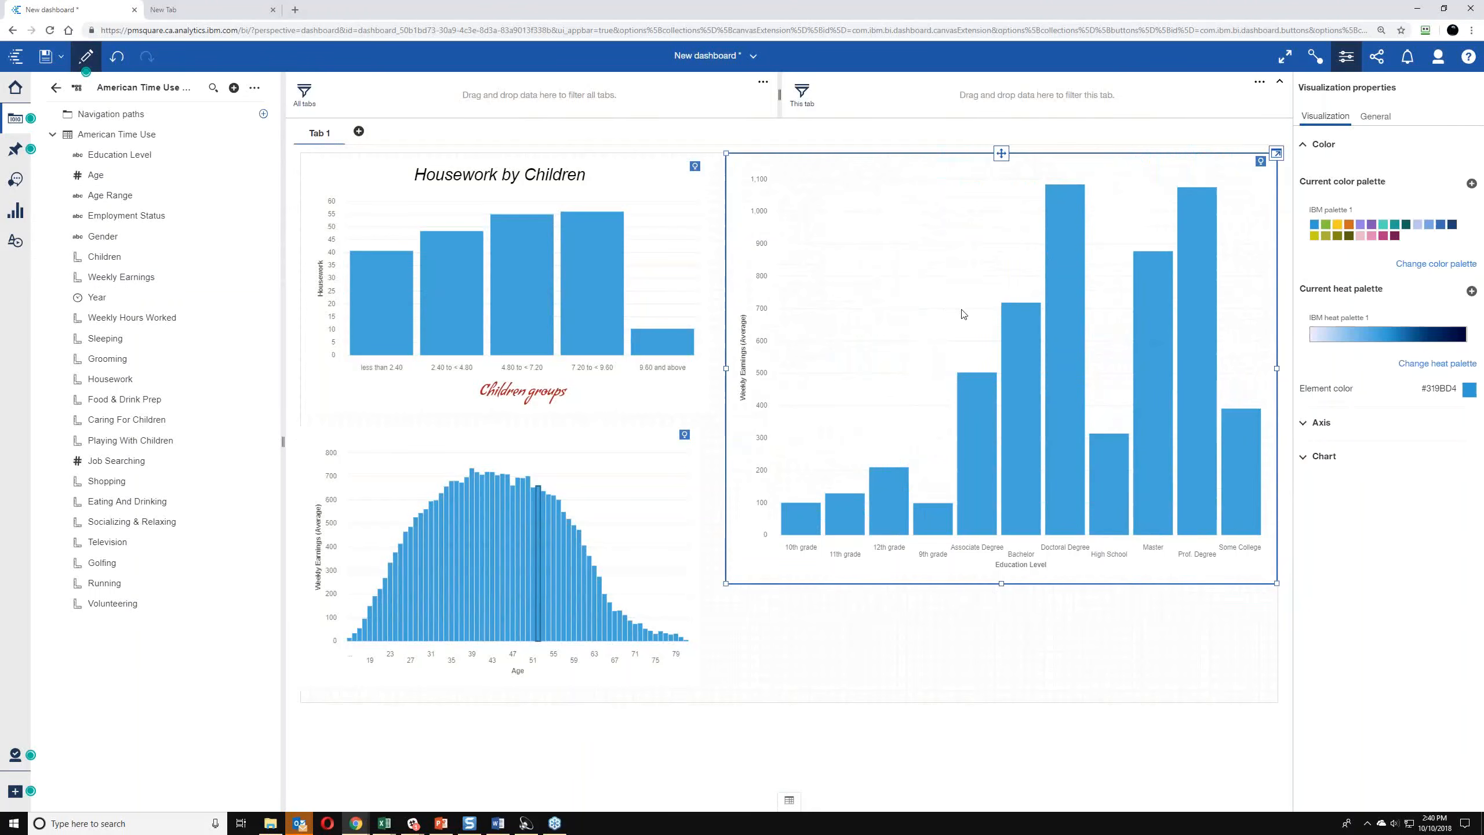
# - Turn on insights for the Education Level chart, including Average, Meaningful differences and Predictive strength, and select its insight title text
pyautogui.moveTo(1051, 298)
pyautogui.click(1260, 163)
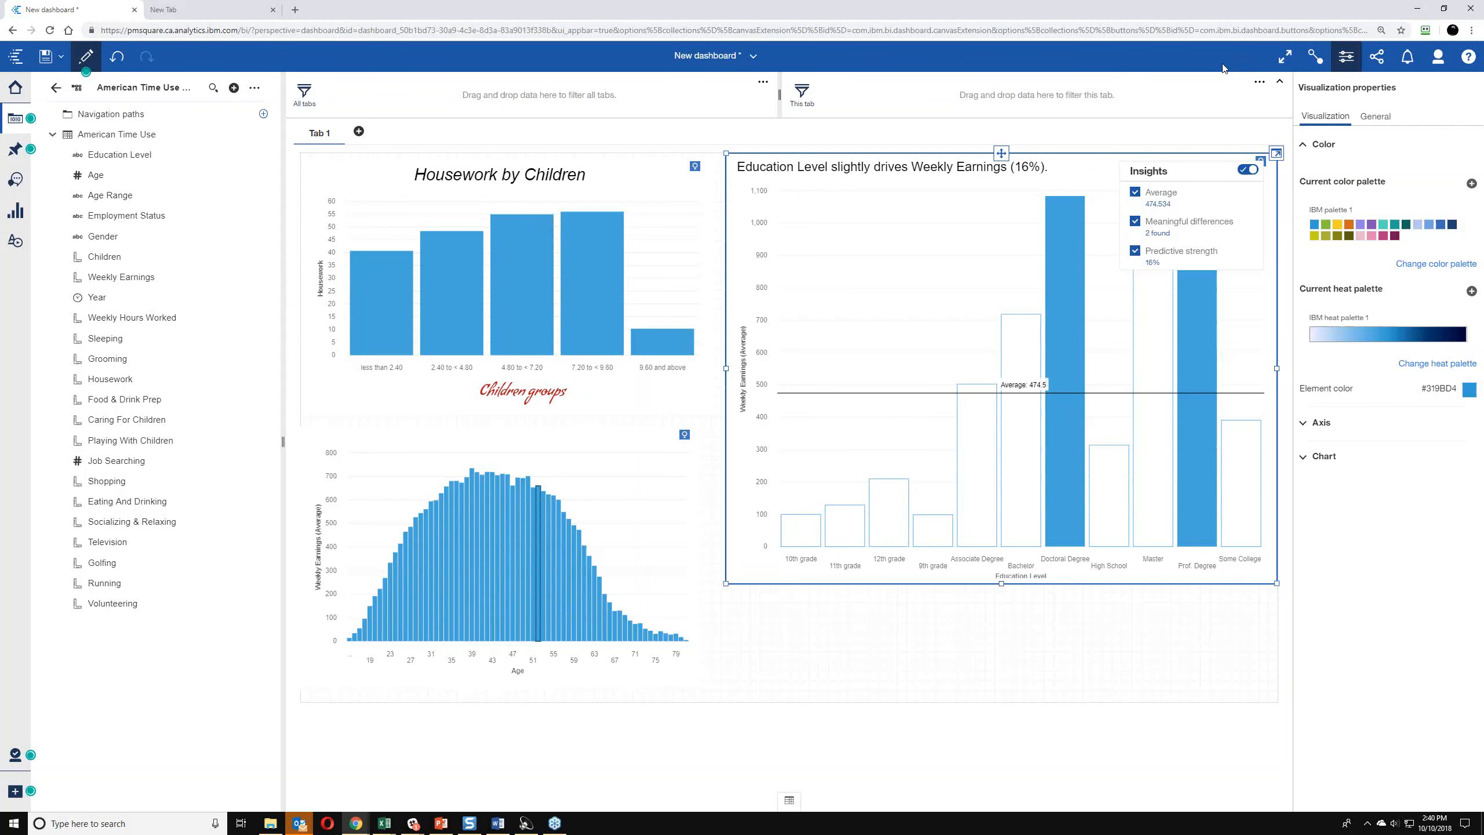
pyautogui.click(1041, 168)
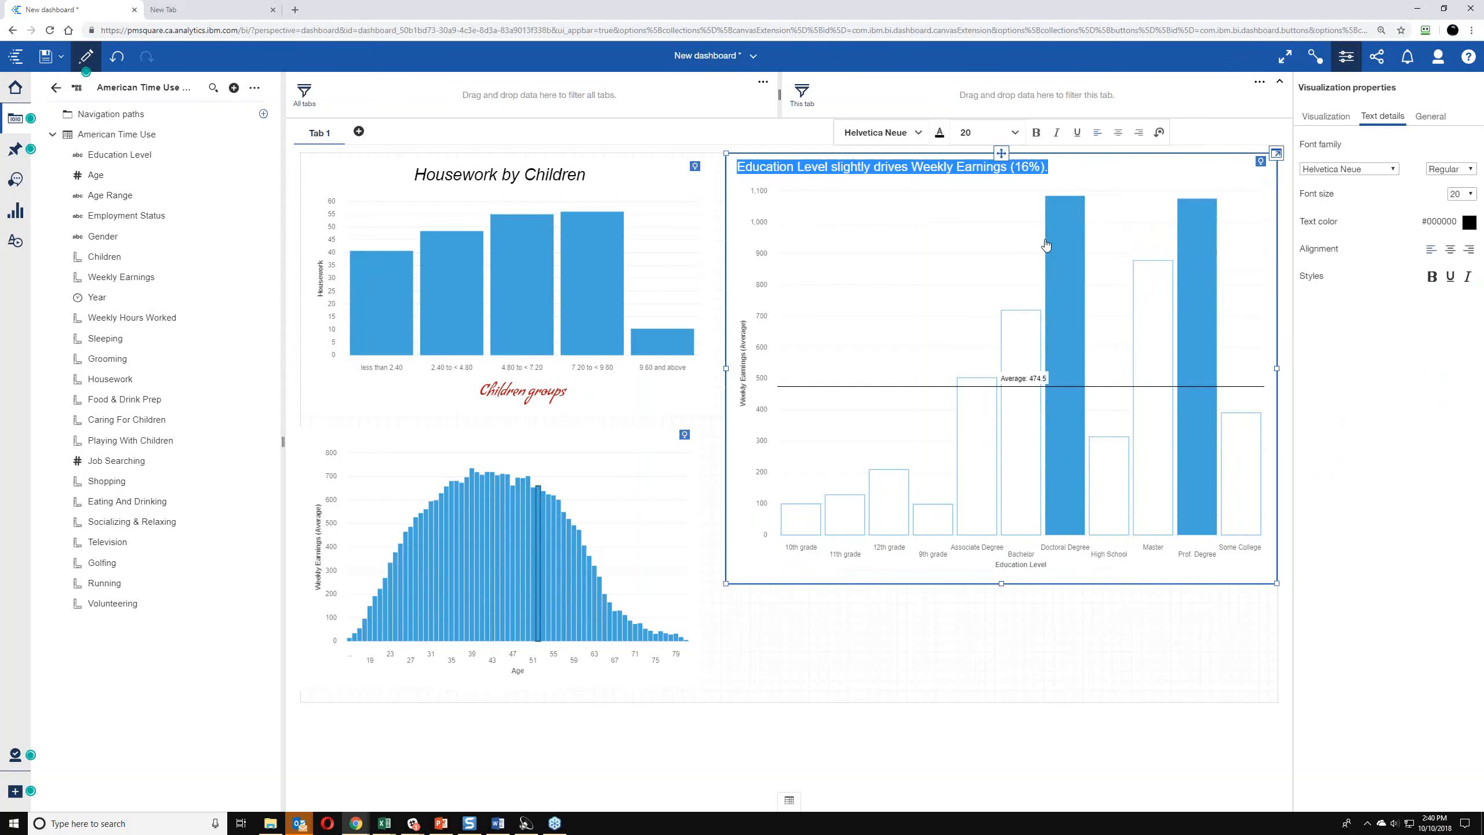
pyautogui.click(971, 181)
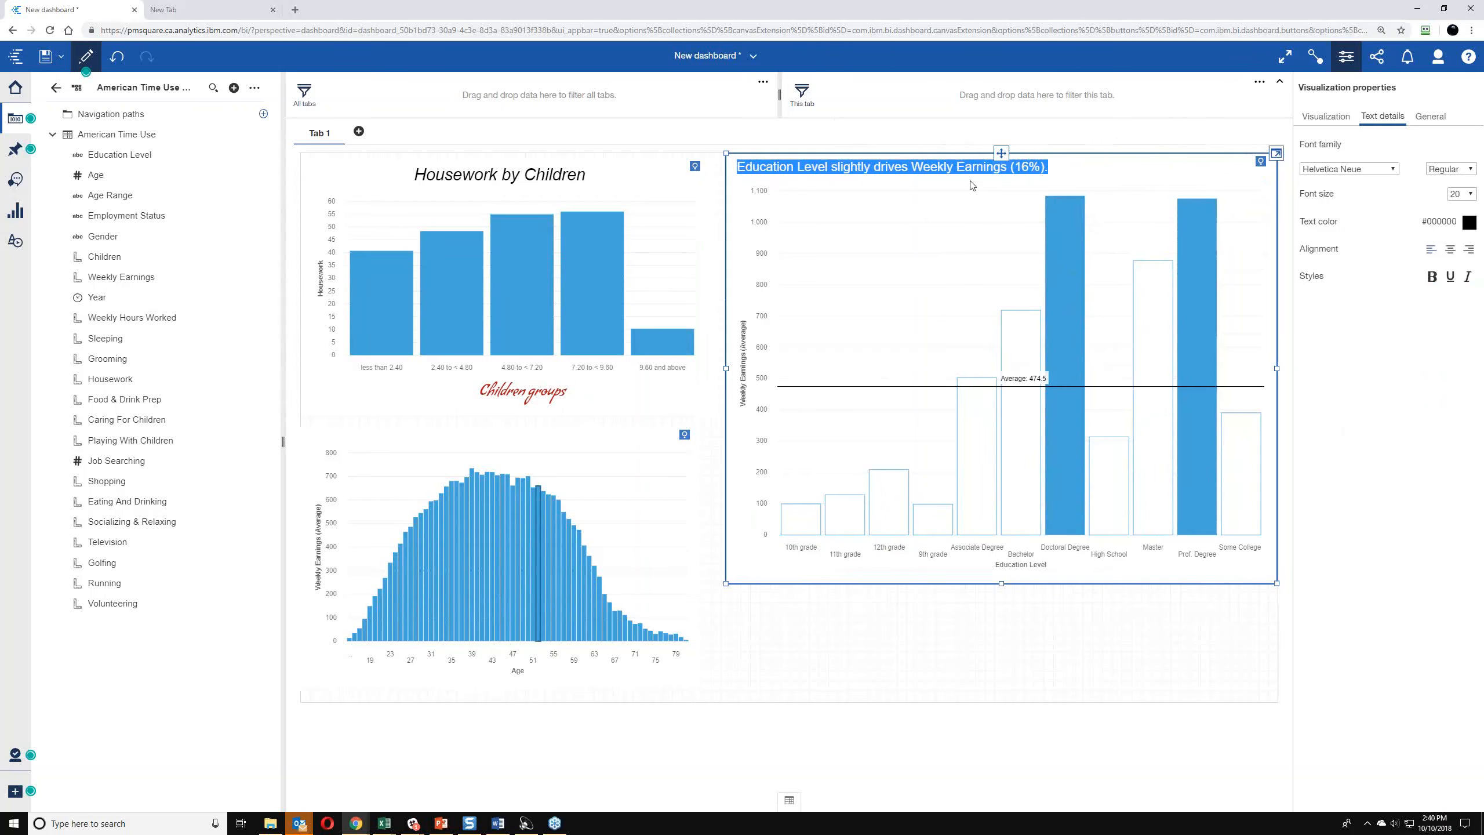
pyautogui.click(782, 174)
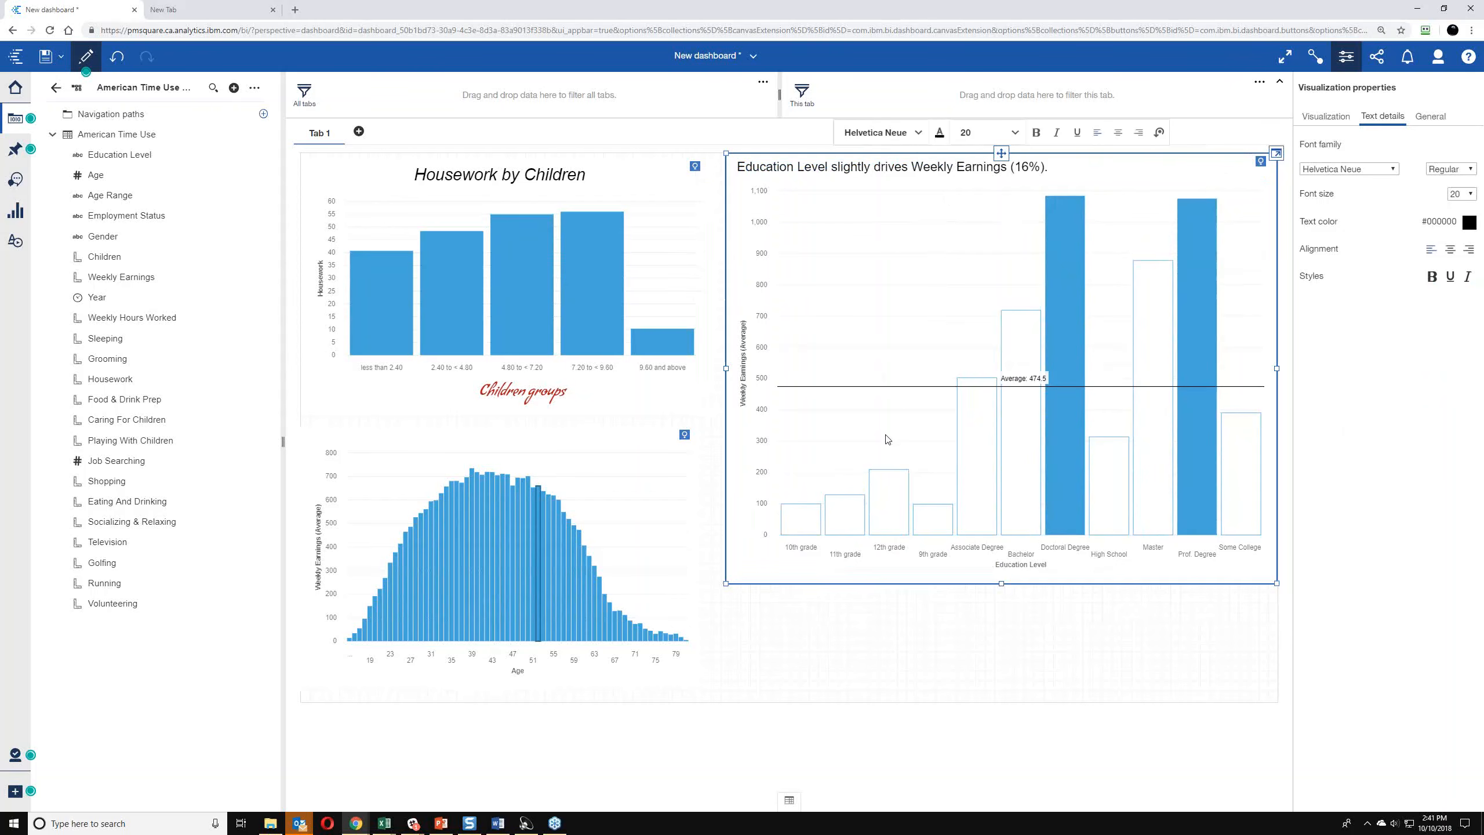
# - Open the Education Level chart in a new exploration and add the related Weekly Earnings by Age Range visualization as a card
pyautogui.click(762, 576)
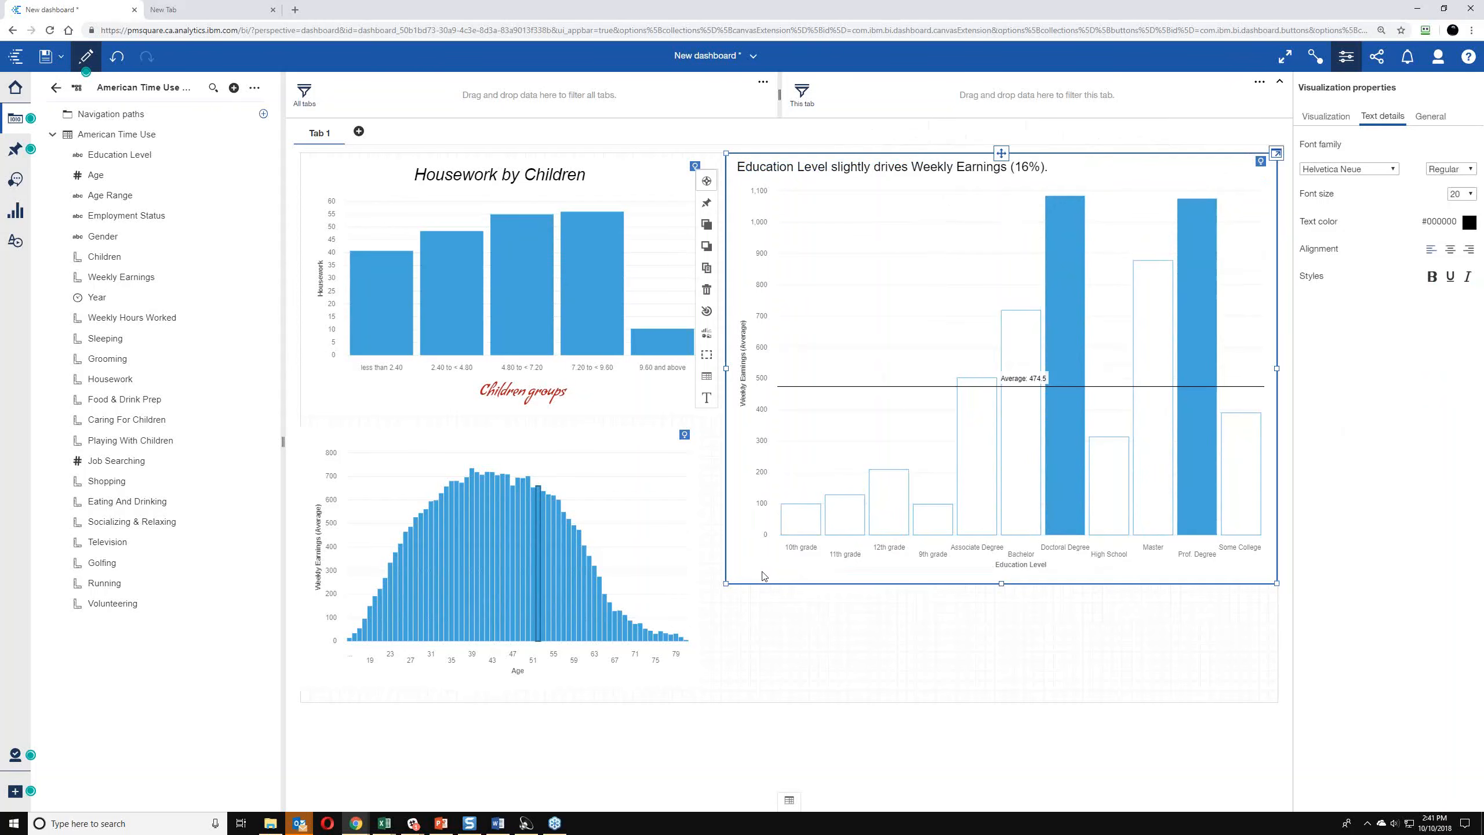
pyautogui.click(707, 181)
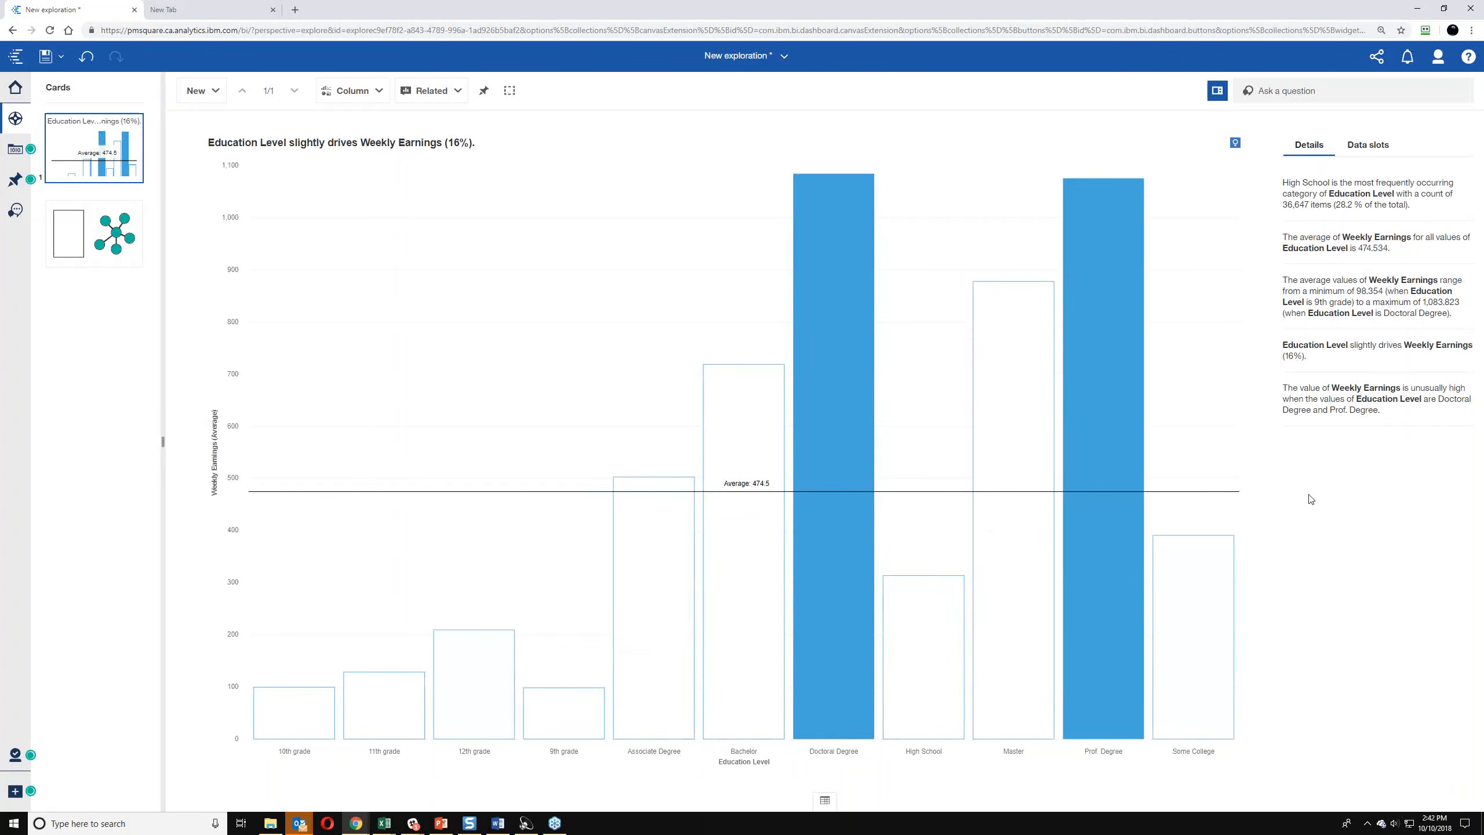
pyautogui.click(454, 90)
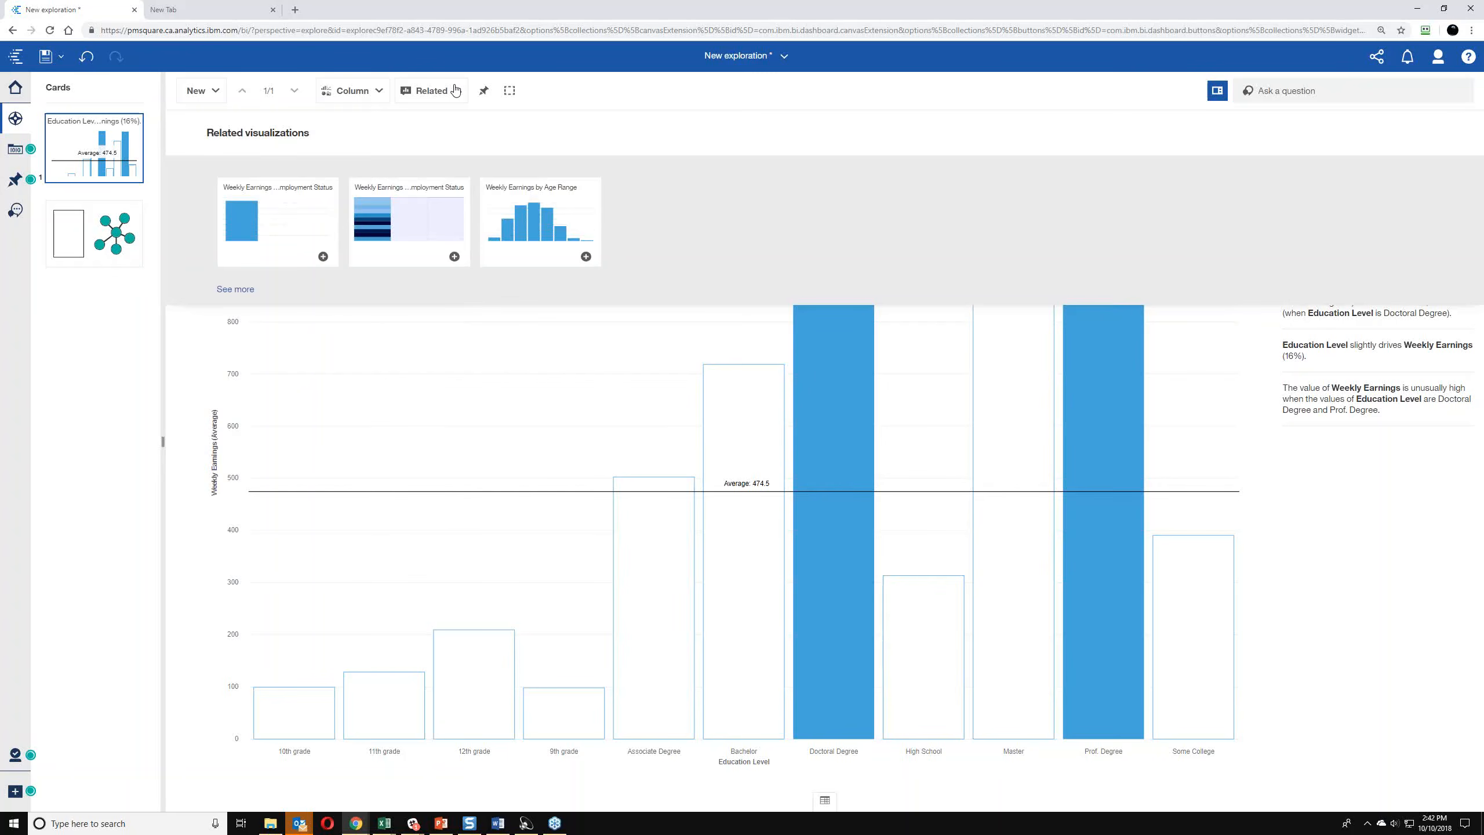
pyautogui.click(542, 218)
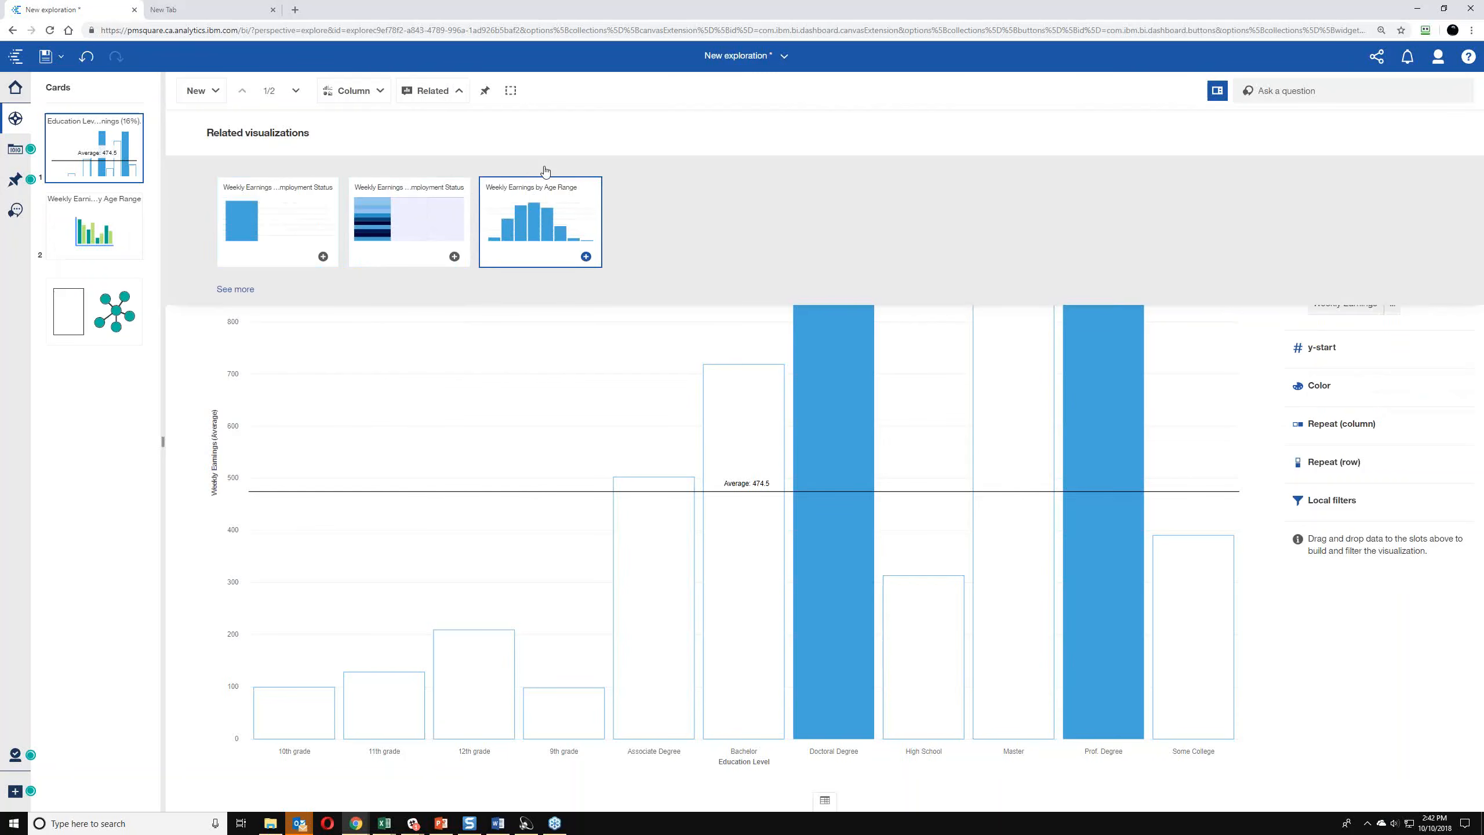
pyautogui.click(124, 229)
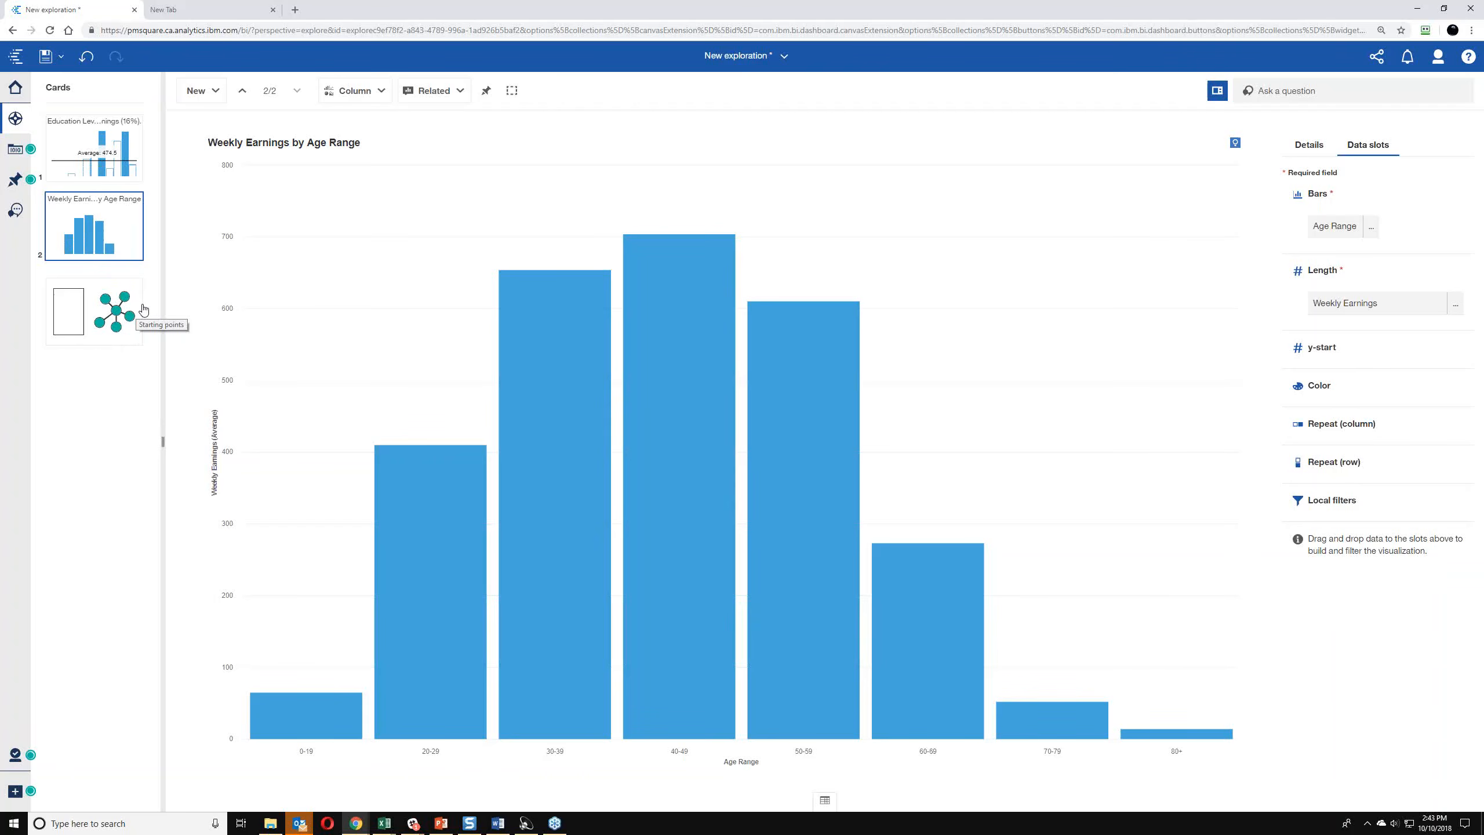
# - Change the Weekly Earnings by Age Range card to a driver analysis and pin it to My pins
pyautogui.click(1265, 92)
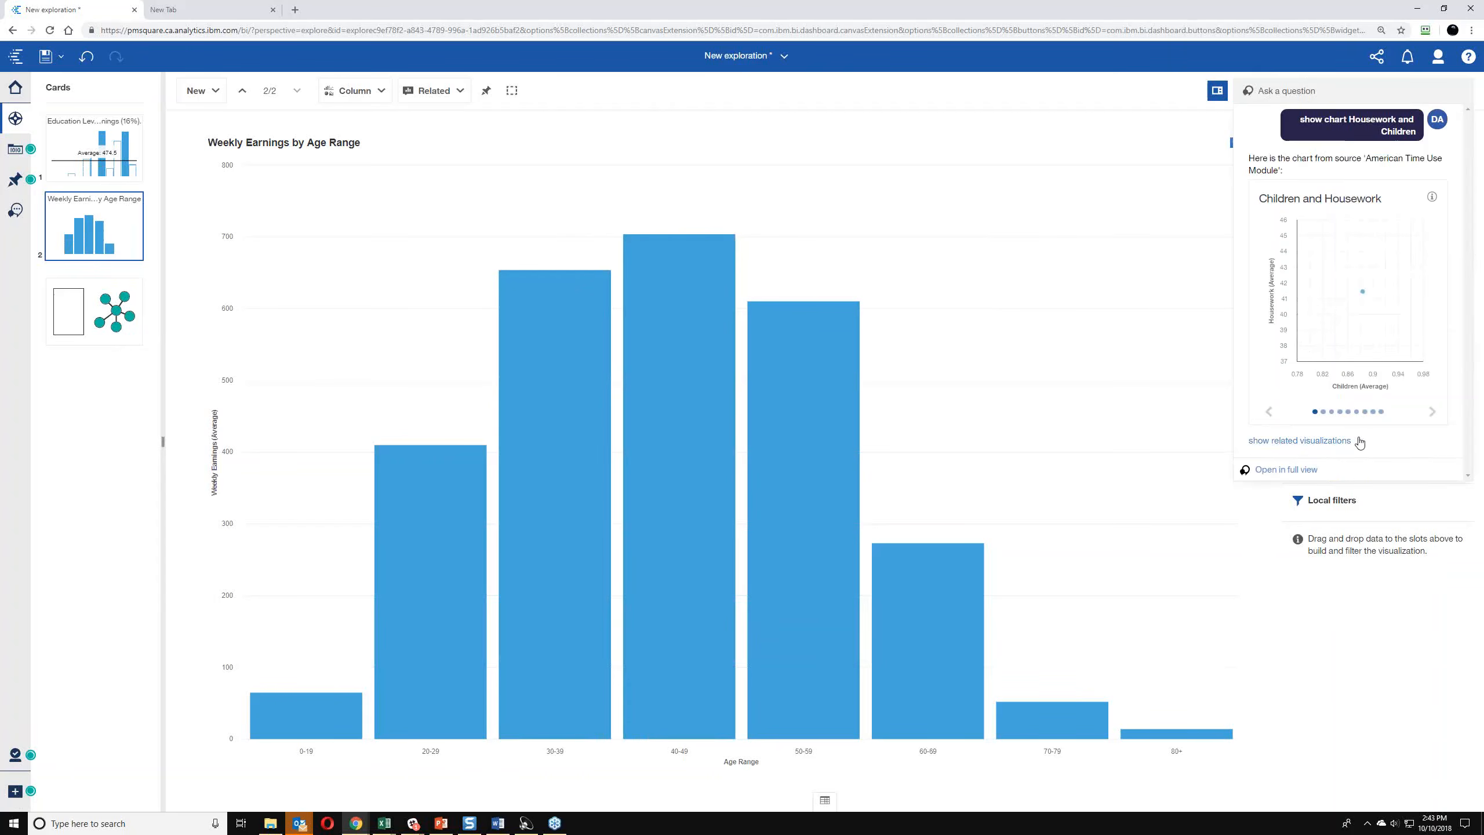
pyautogui.click(1115, 119)
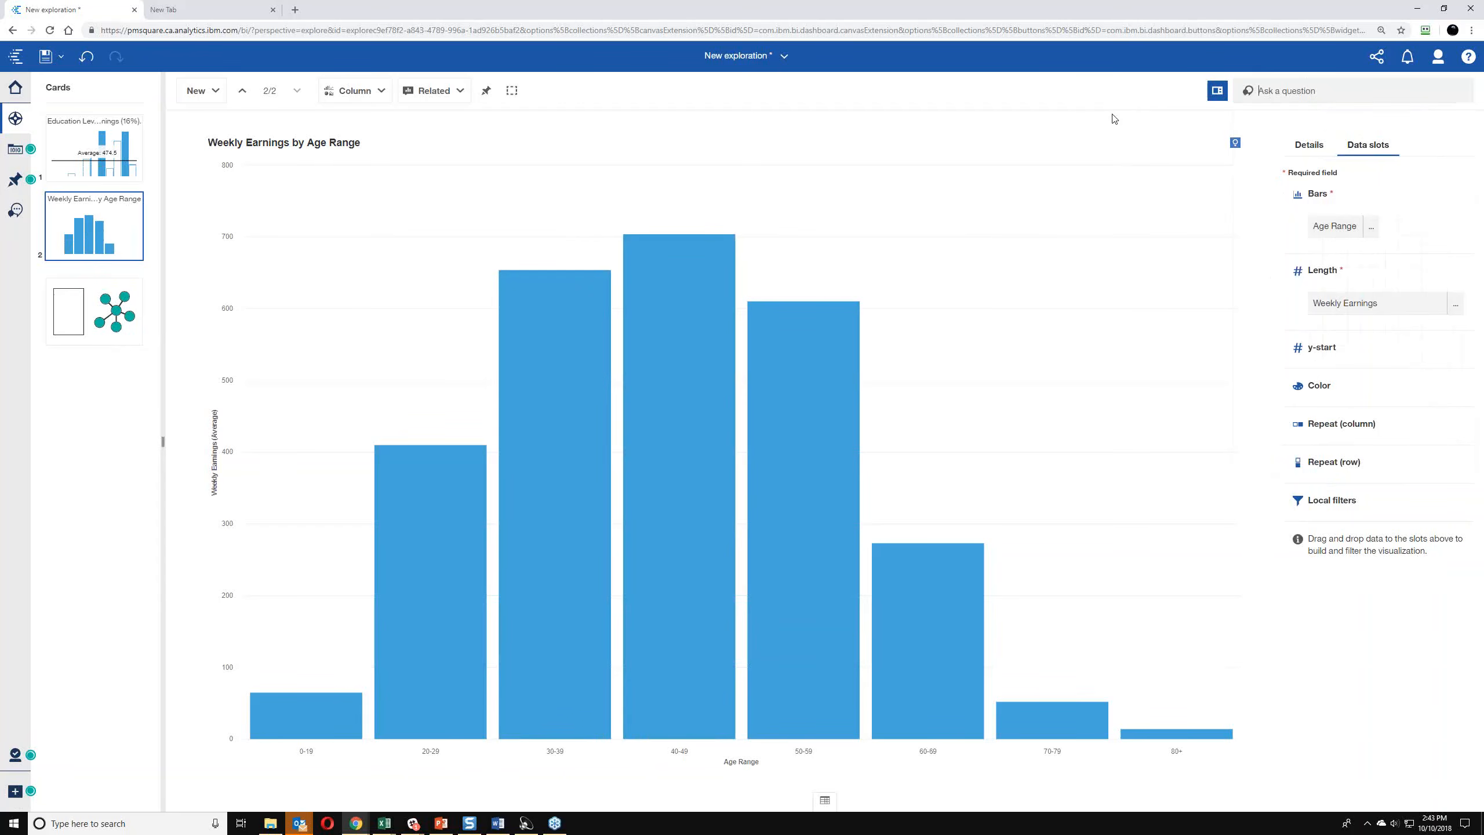
pyautogui.moveTo(509, 298)
pyautogui.click(377, 92)
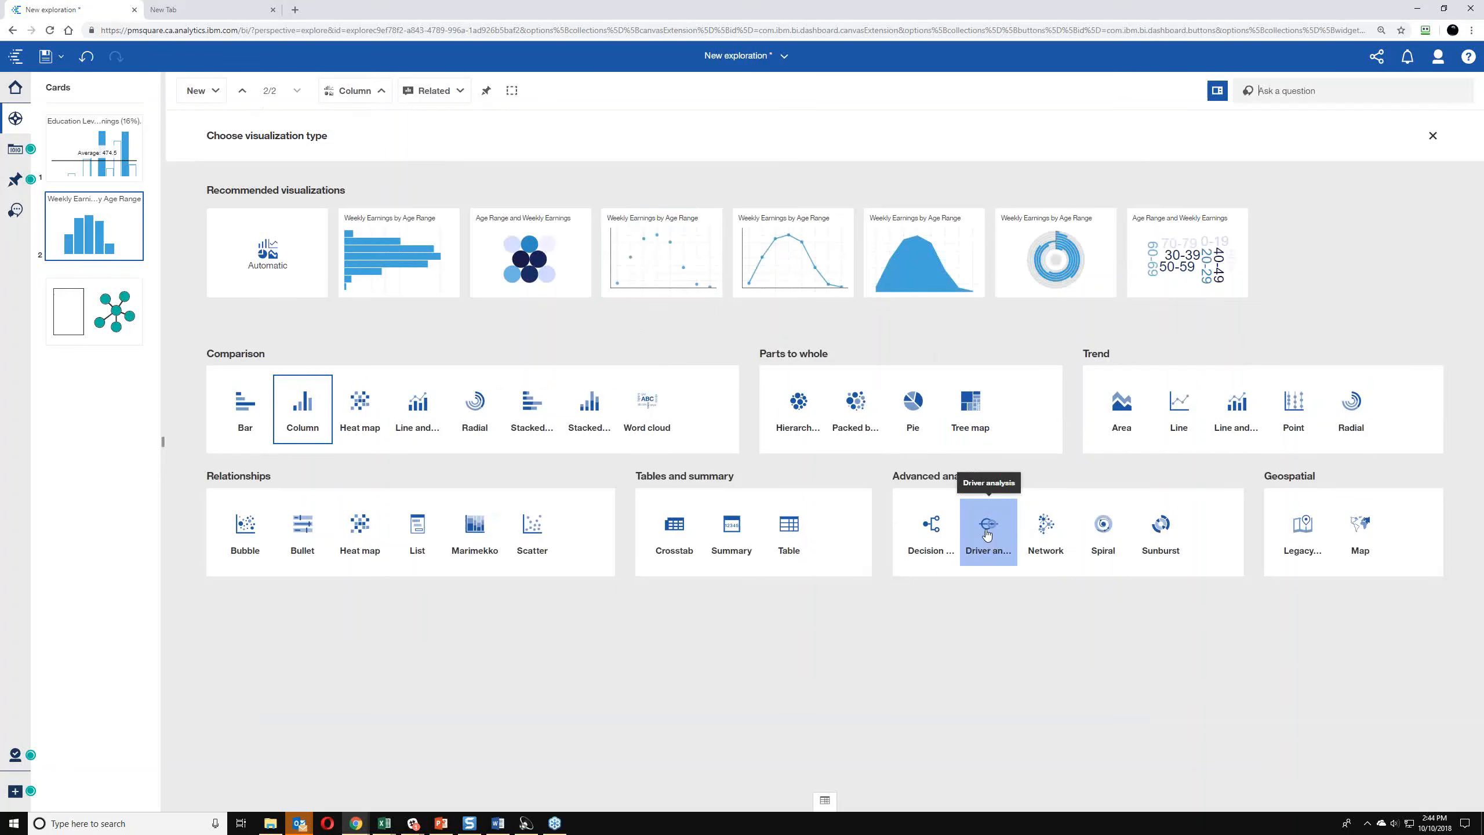
pyautogui.click(986, 534)
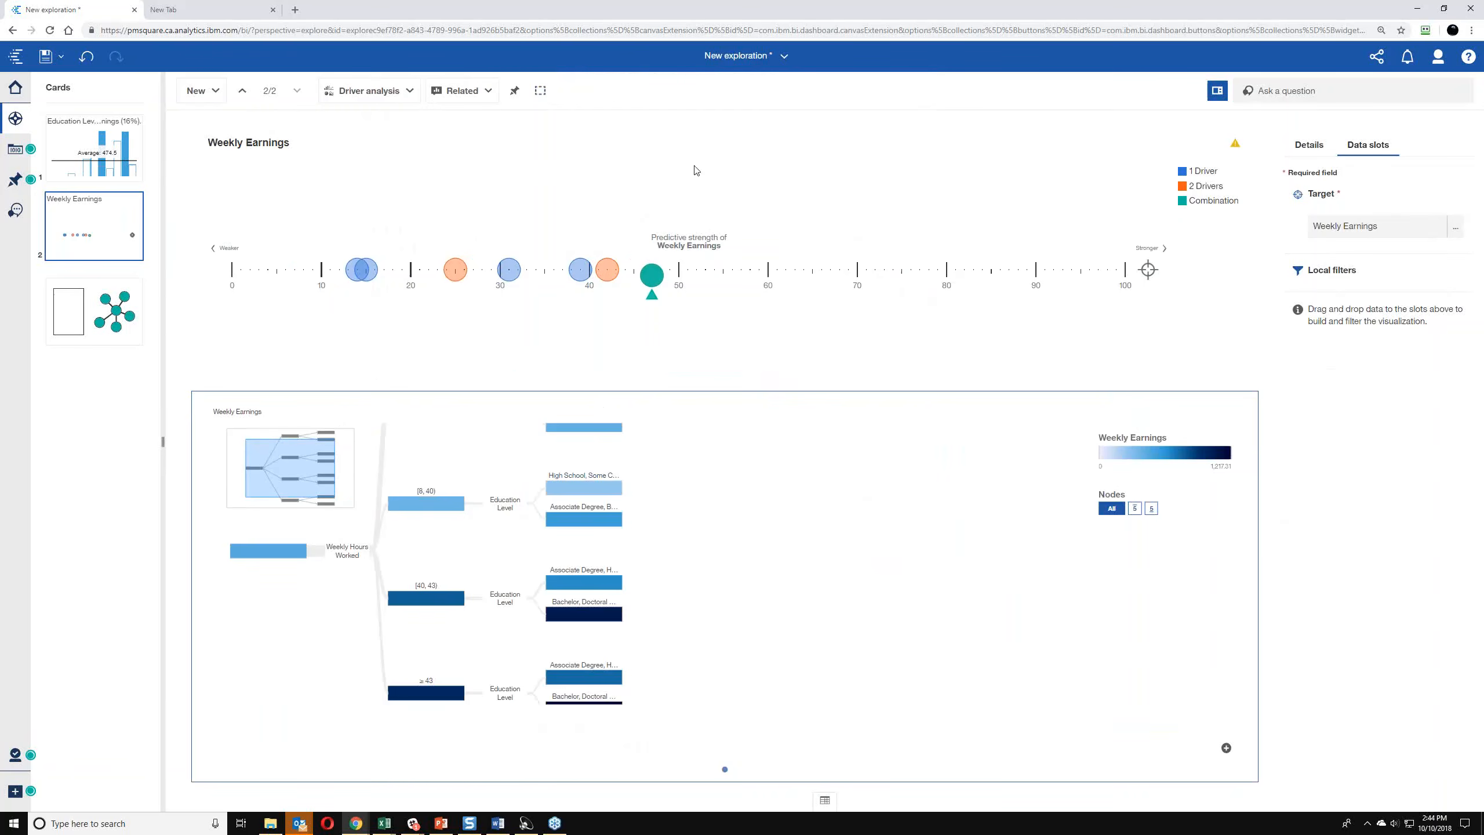
pyautogui.moveTo(654, 286)
pyautogui.click(14, 180)
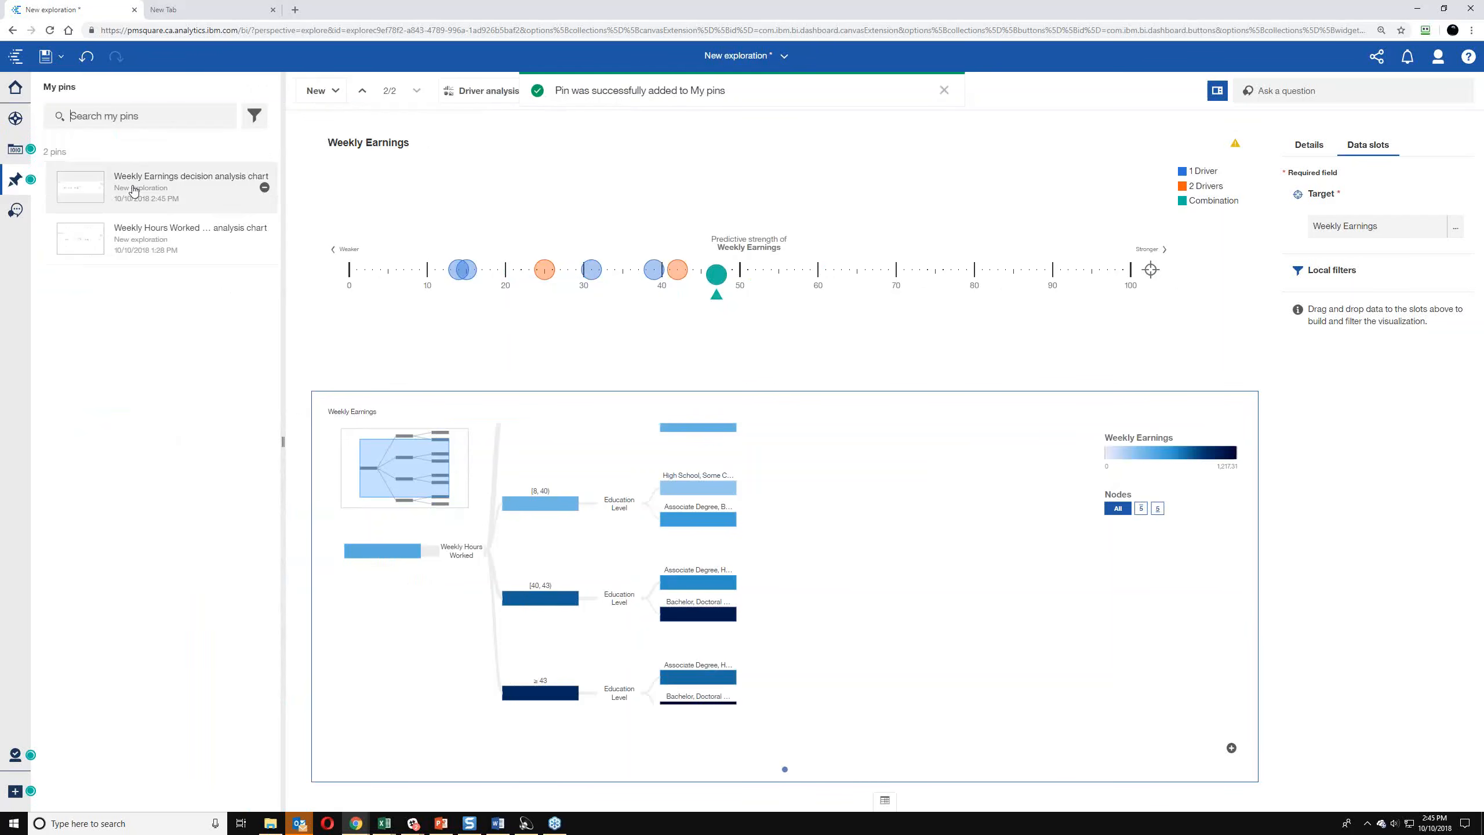
# - Return to the new dashboard and place the pinned Weekly Earnings driver analysis in the empty area below the Education Level chart
pyautogui.click(746, 56)
pyautogui.click(658, 128)
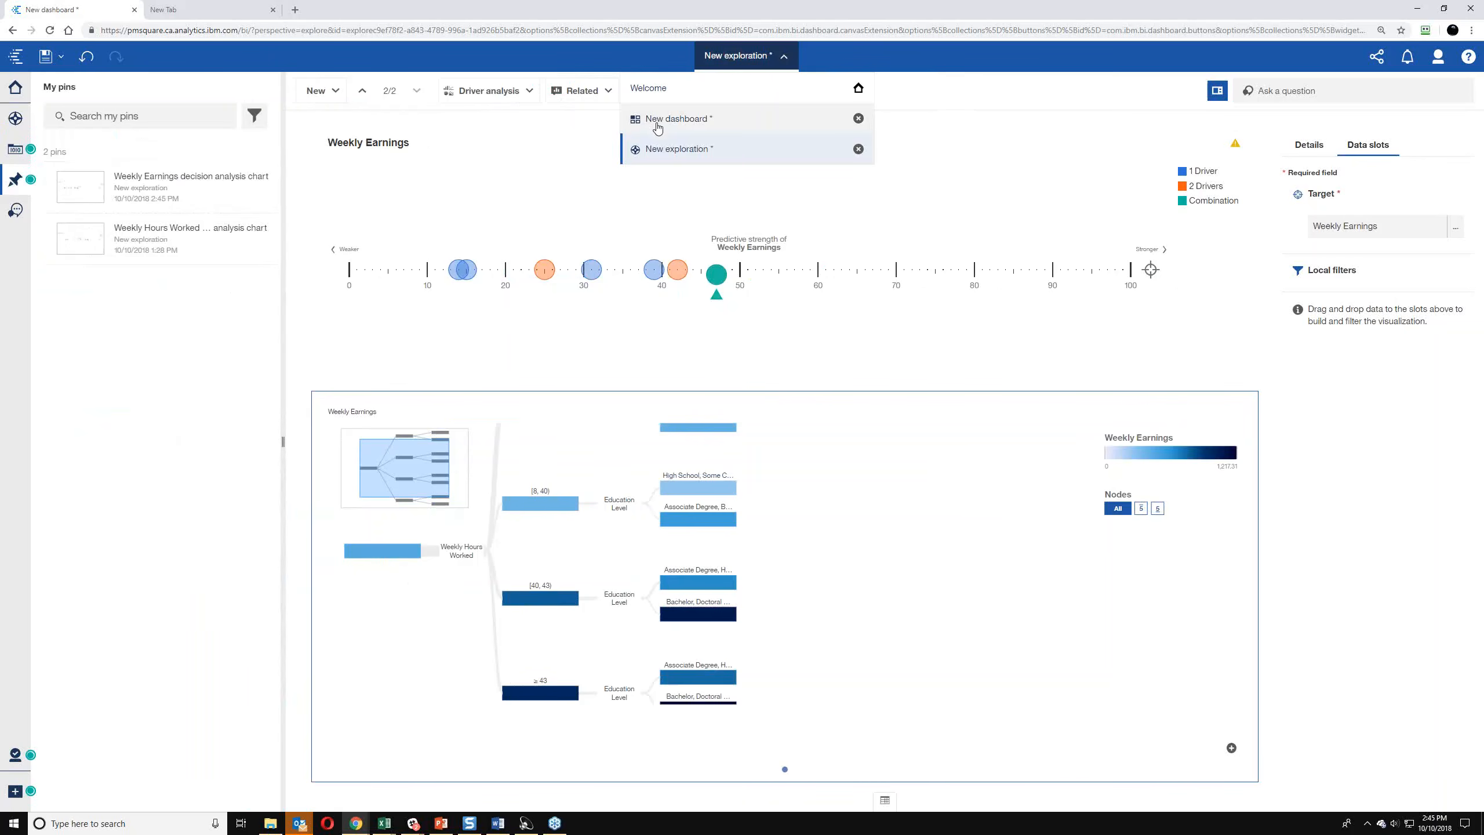
pyautogui.click(657, 125)
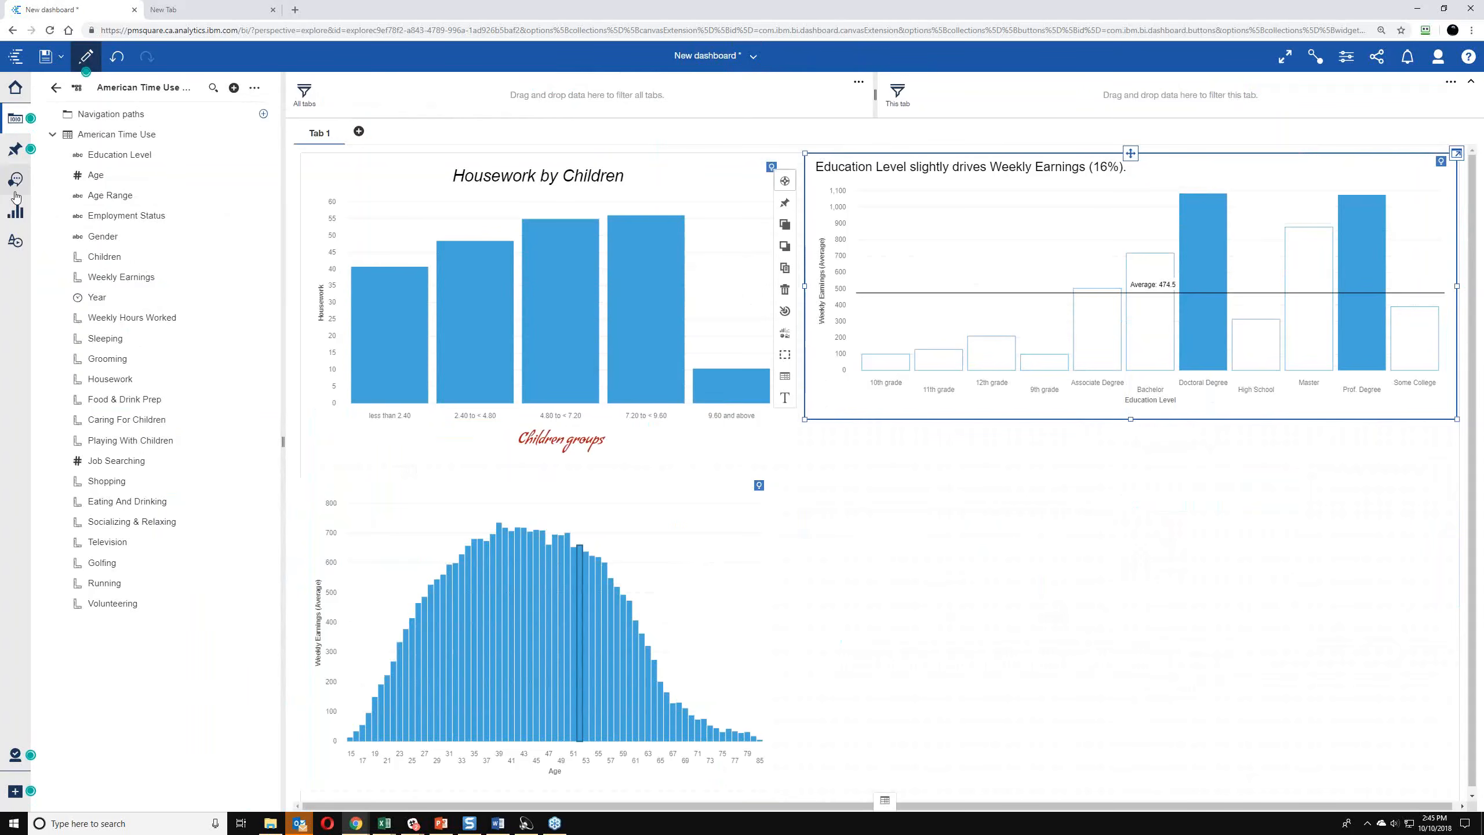
pyautogui.click(15, 149)
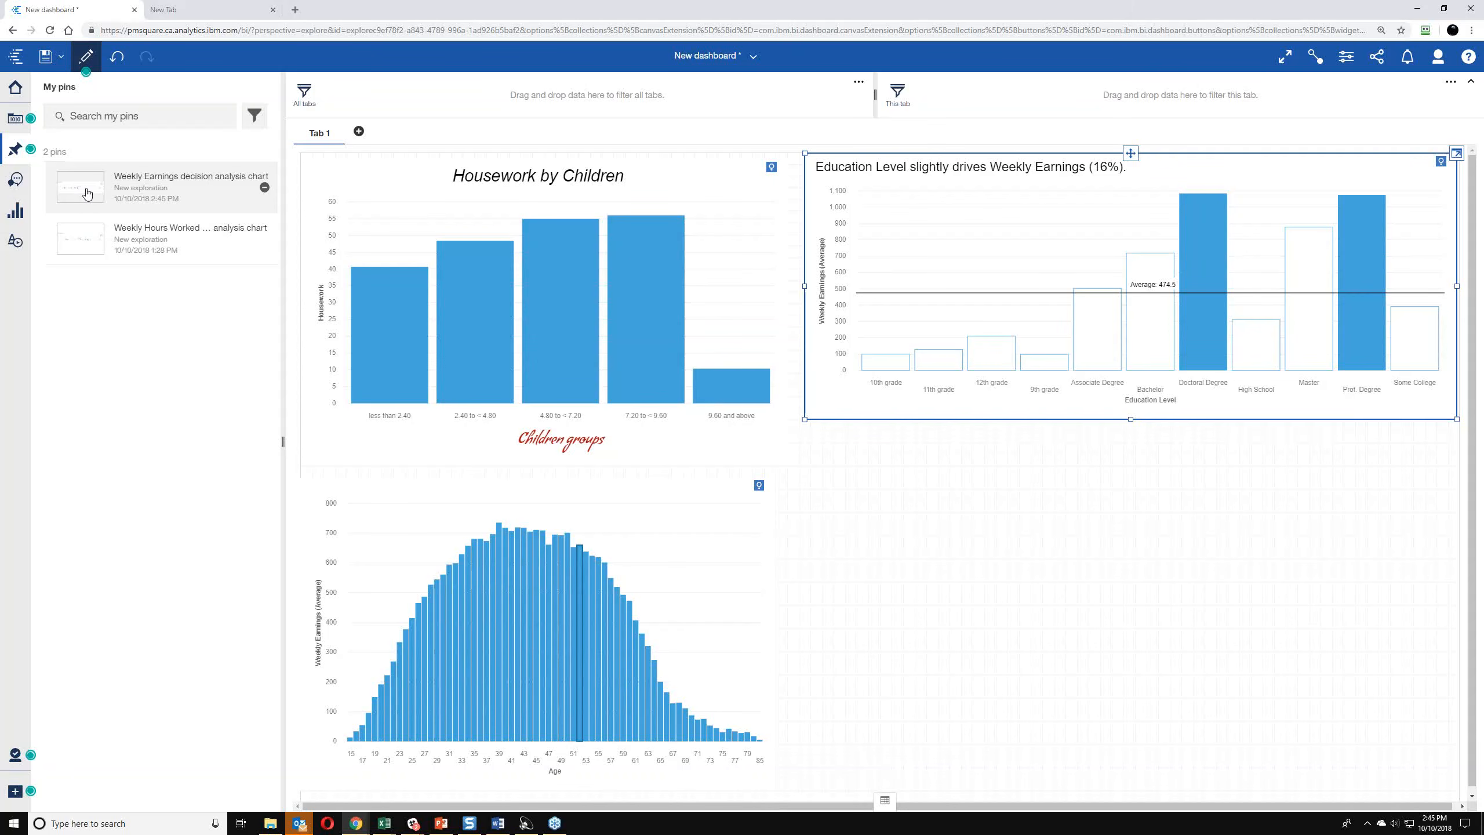
pyautogui.moveTo(86, 193); pyautogui.dragTo(1010, 457)
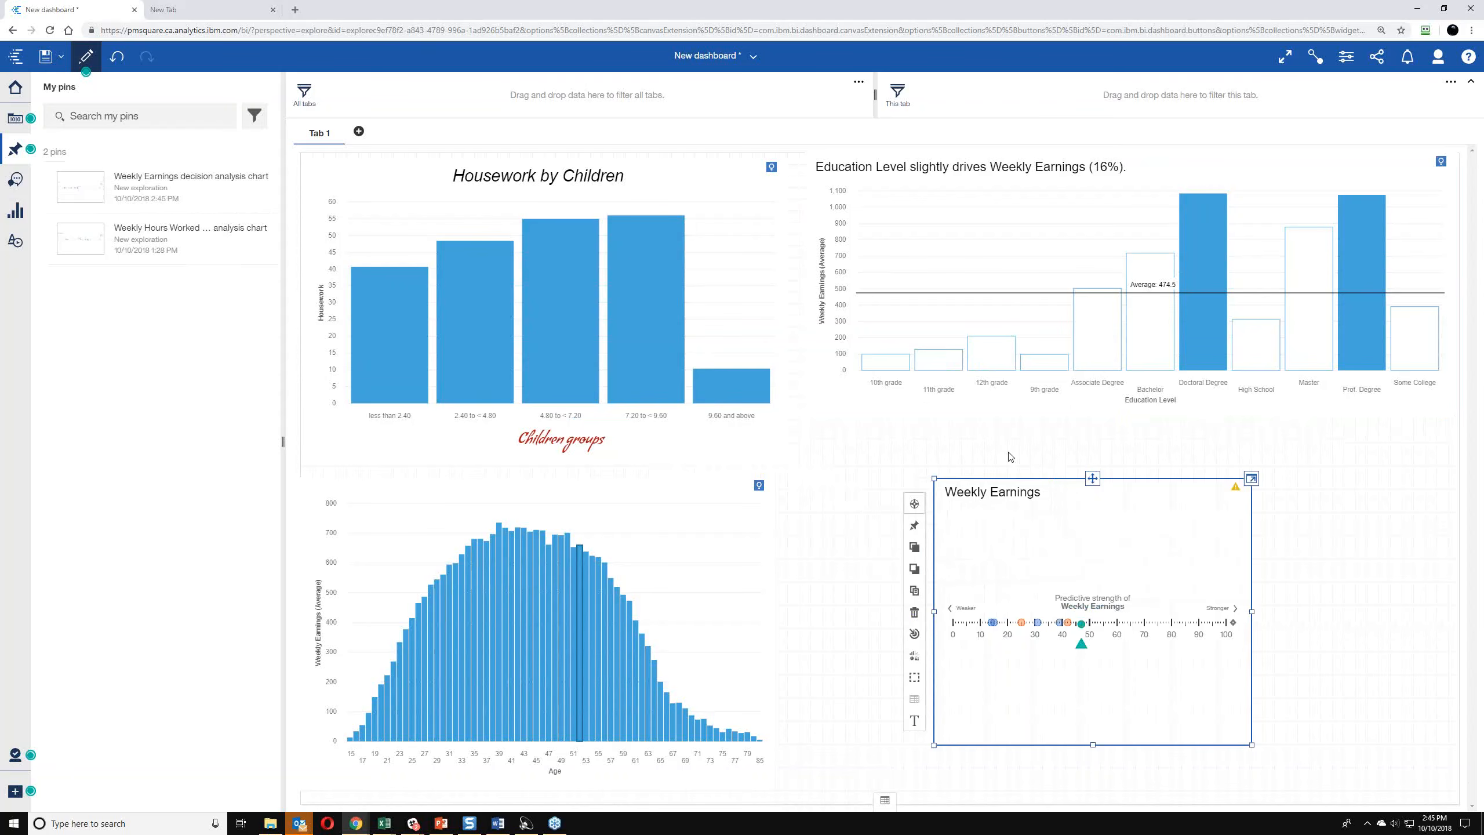
# - Align the Weekly Earnings driver analysis under the Education Level chart and enlarge it to fill the remaining canvas area
pyautogui.moveTo(1092, 478); pyautogui.dragTo(970, 438)
pyautogui.moveTo(1128, 569); pyautogui.dragTo(1362, 584)
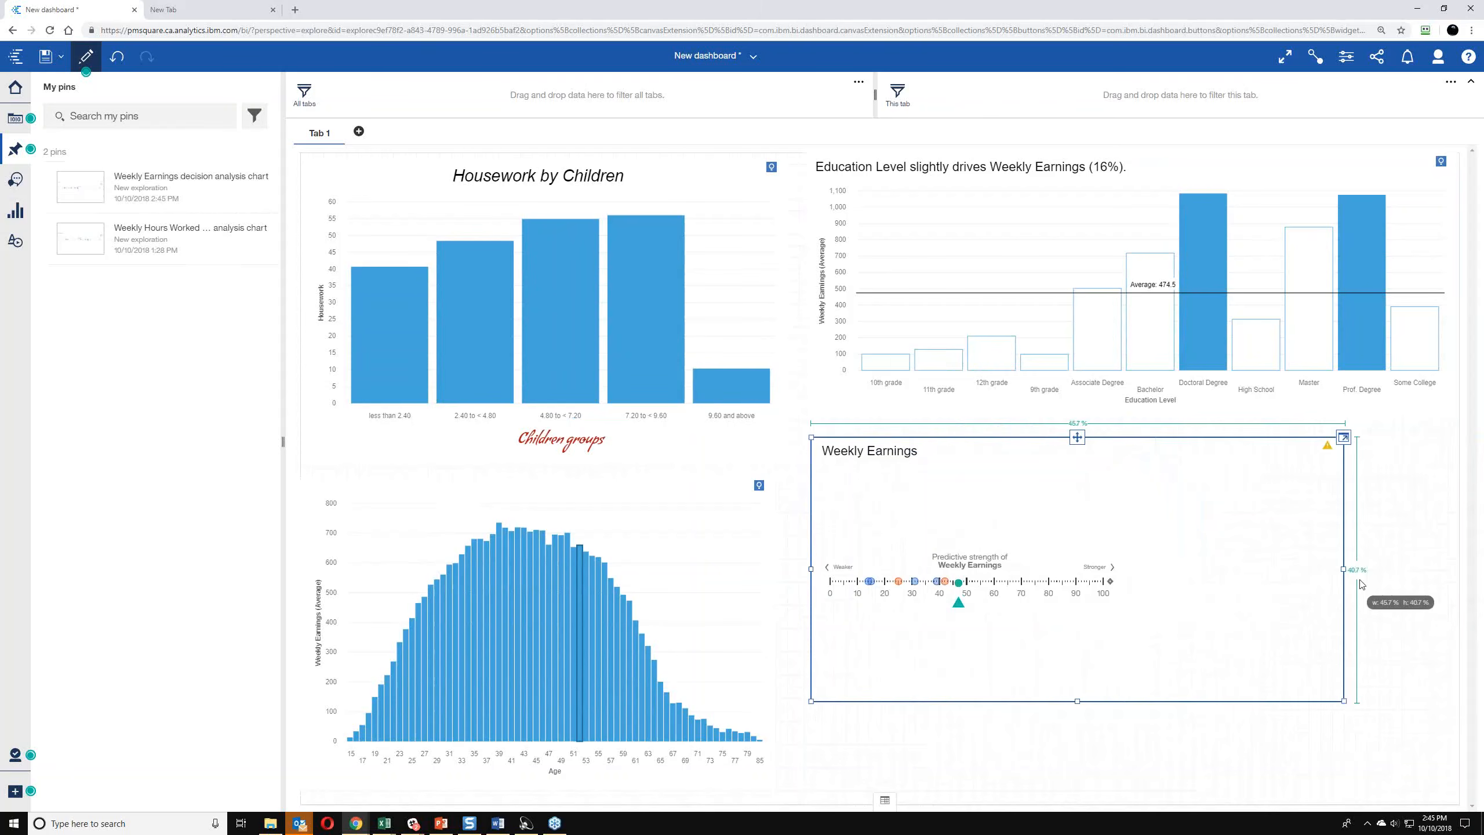
pyautogui.moveTo(1362, 585); pyautogui.dragTo(1460, 585)
pyautogui.moveTo(1126, 701); pyautogui.dragTo(1128, 717)
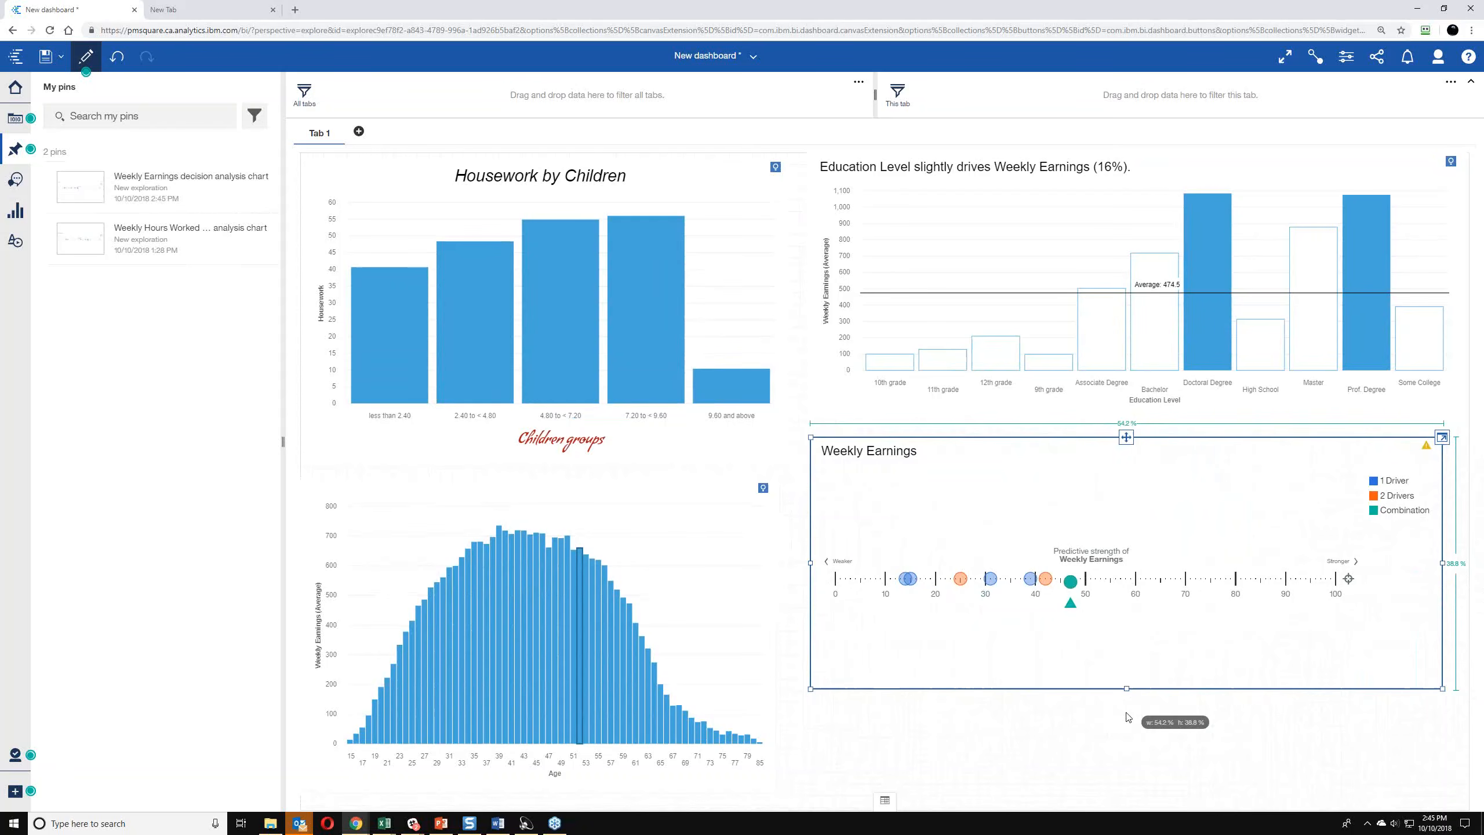
pyautogui.moveTo(1128, 717); pyautogui.dragTo(1127, 745)
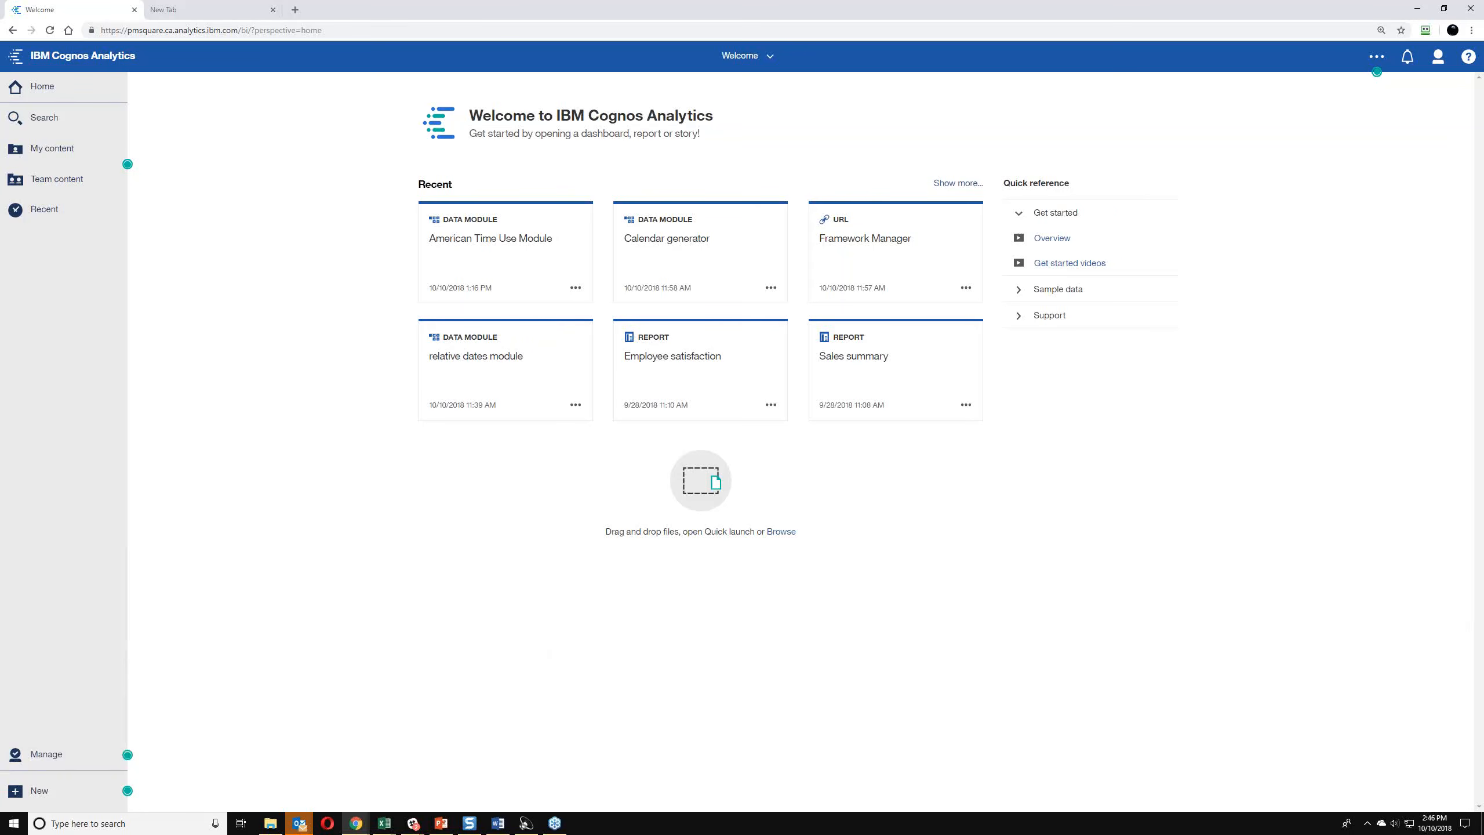
# - Upload the Excel file to My content and launch it as a new data module
pyautogui.hotkey('alt', 'Tab')
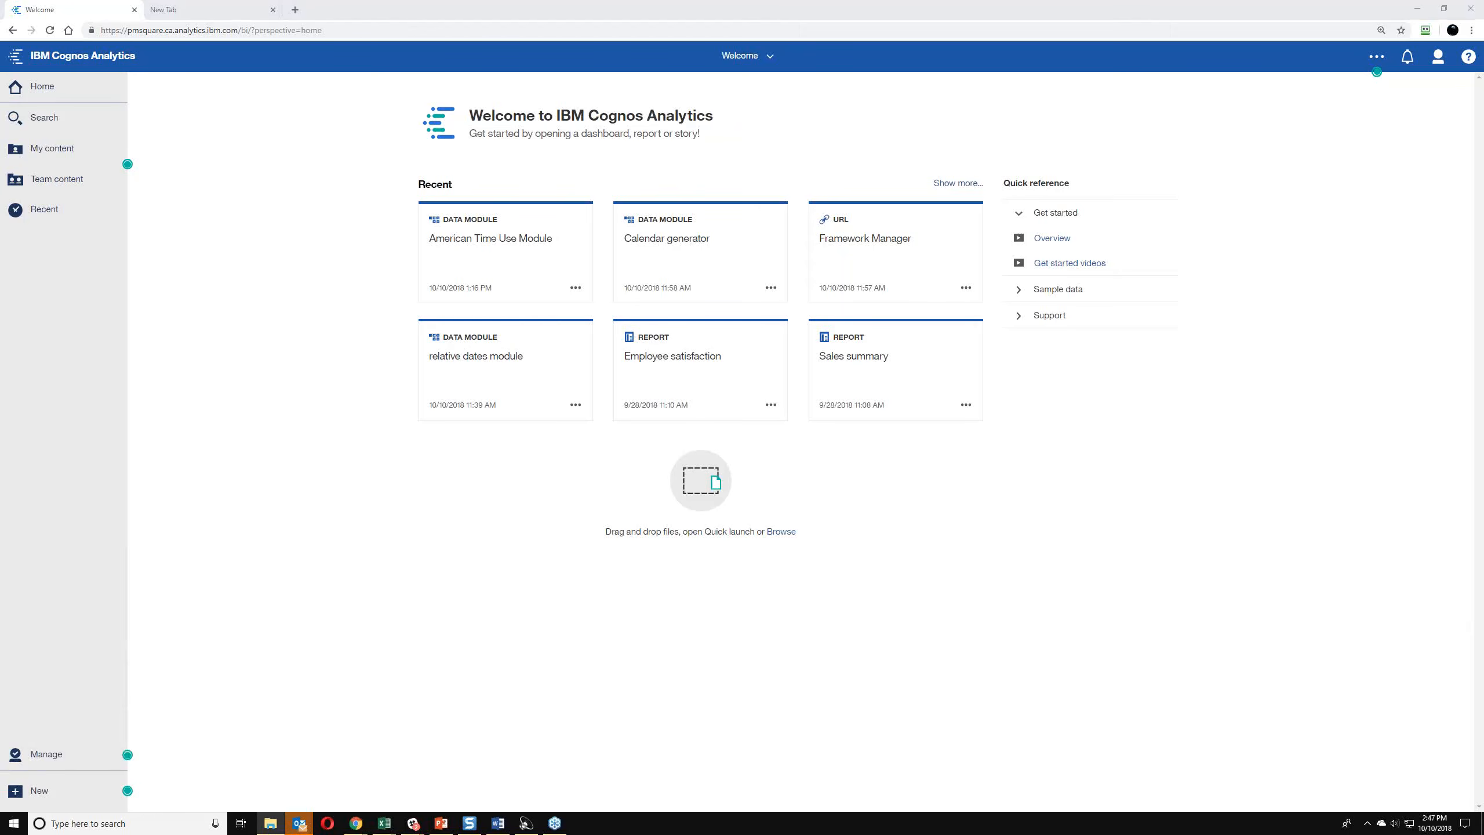
pyautogui.moveTo(1483, 281); pyautogui.dragTo(1325, 325)
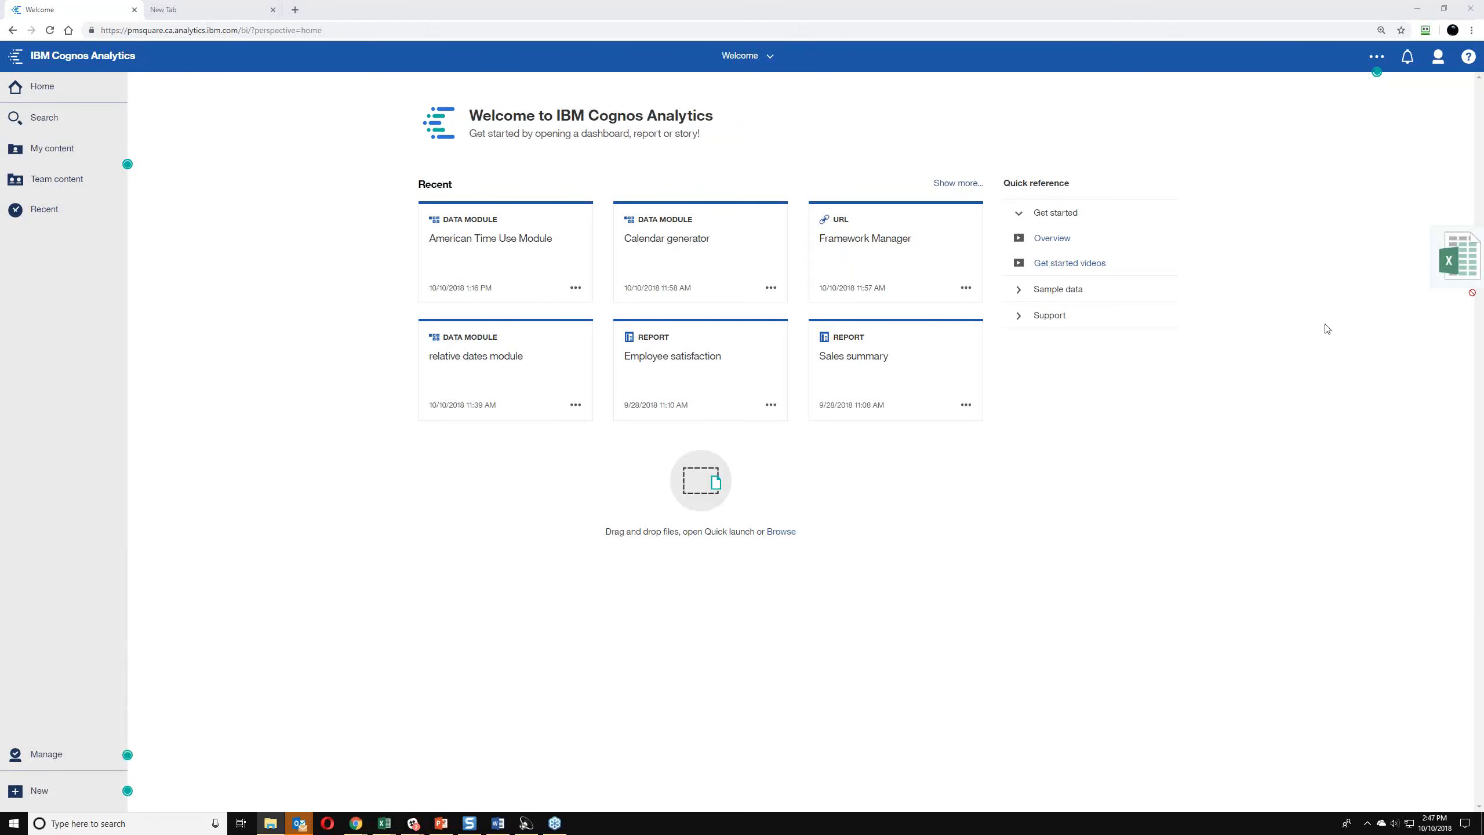
pyautogui.moveTo(1327, 328); pyautogui.dragTo(798, 587)
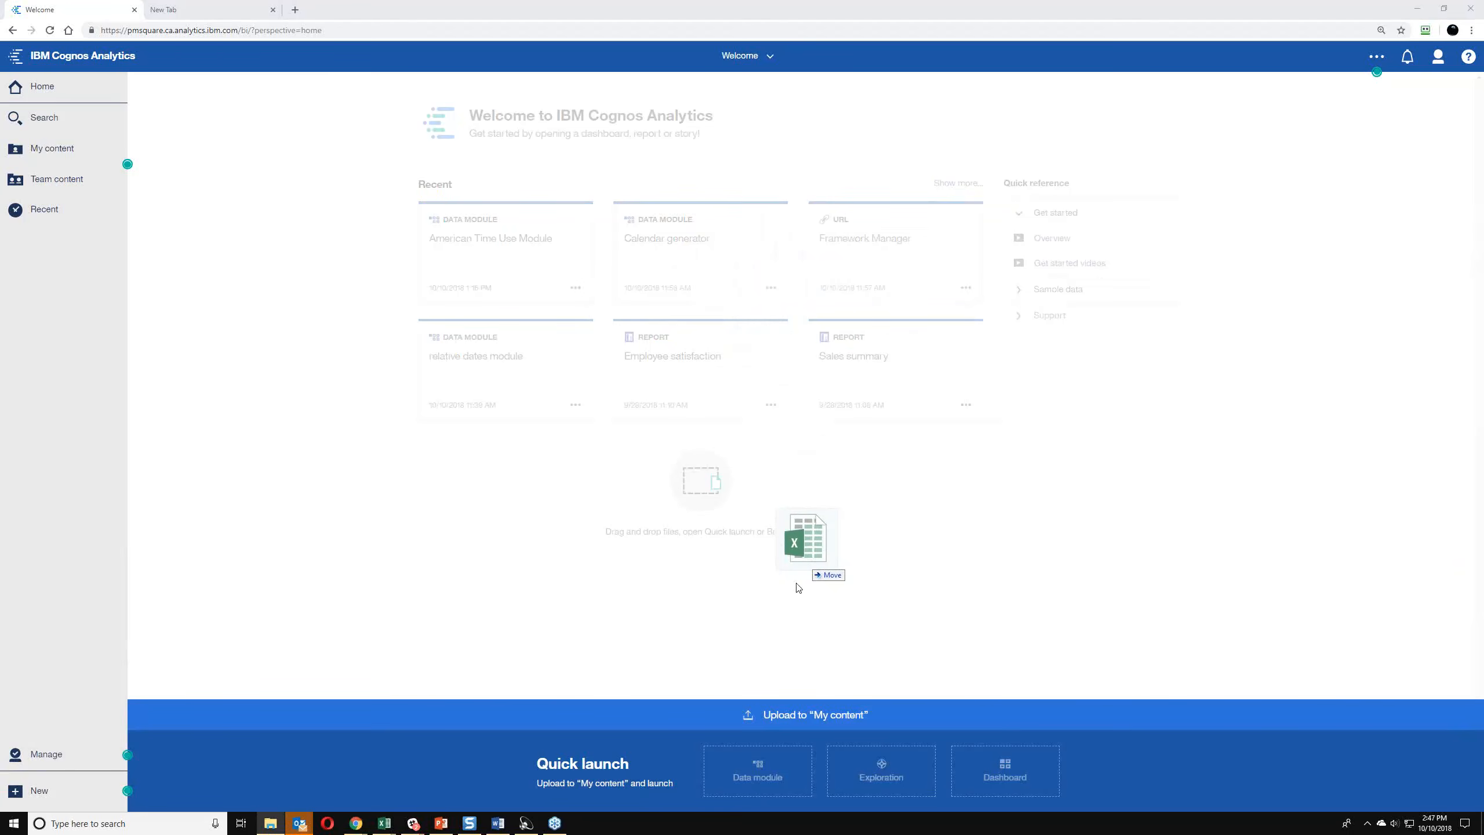
pyautogui.moveTo(798, 587); pyautogui.dragTo(937, 770)
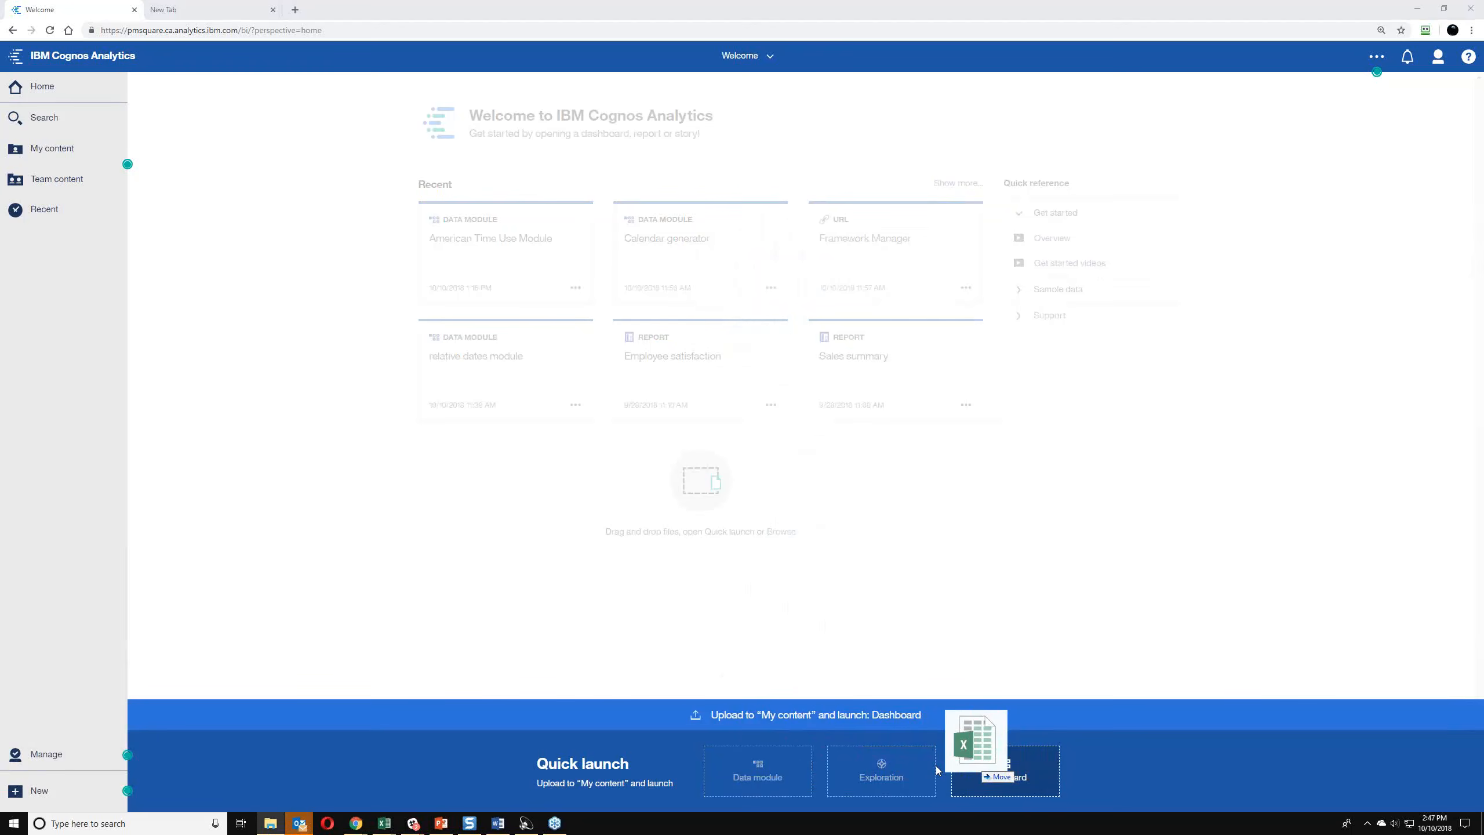
pyautogui.moveTo(935, 766); pyautogui.dragTo(935, 766)
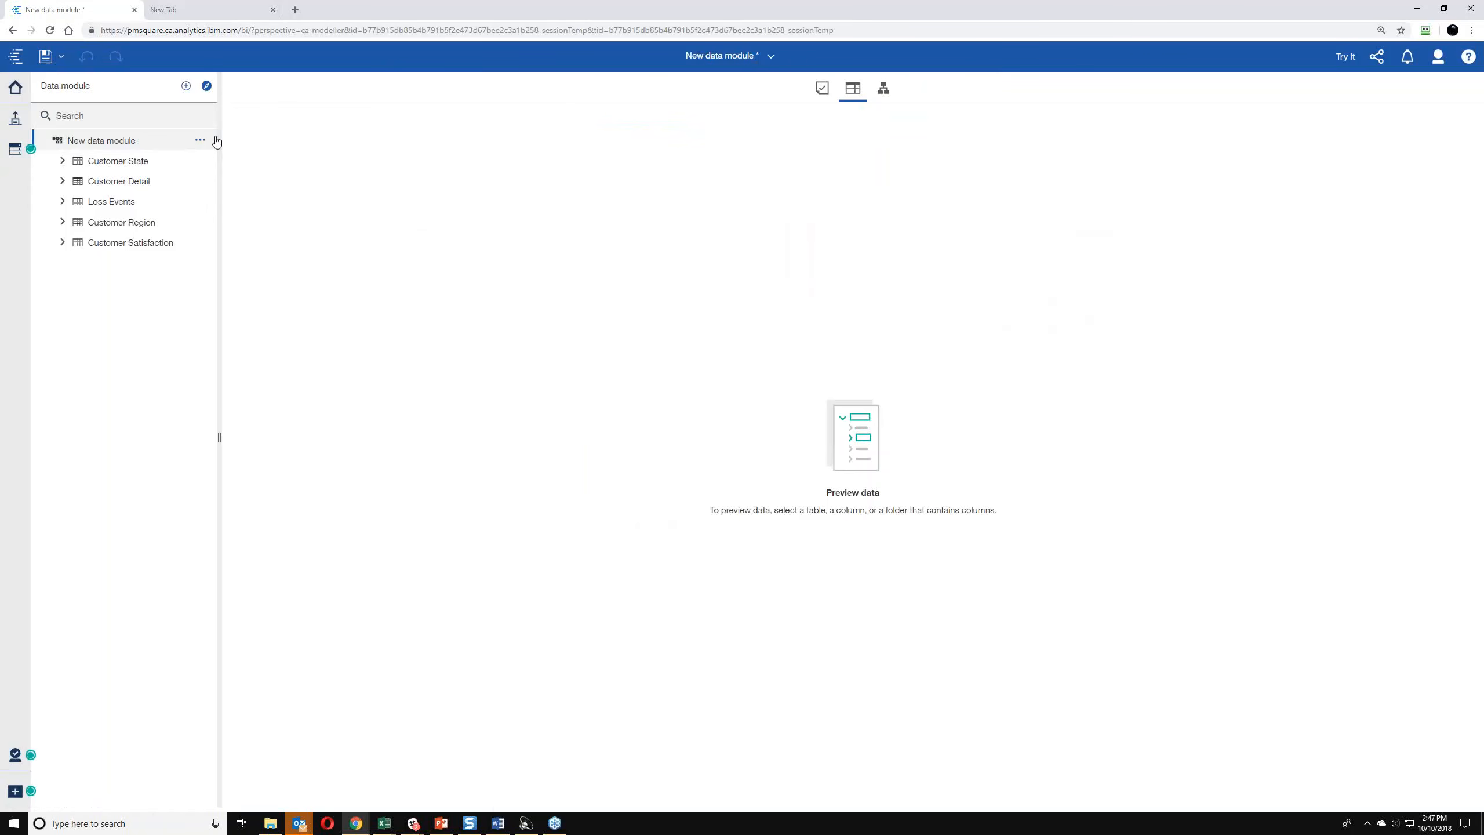
# - Show the data module's relationship diagram and spread out its tables, moving Customer Satisfaction away from the others
pyautogui.click(883, 88)
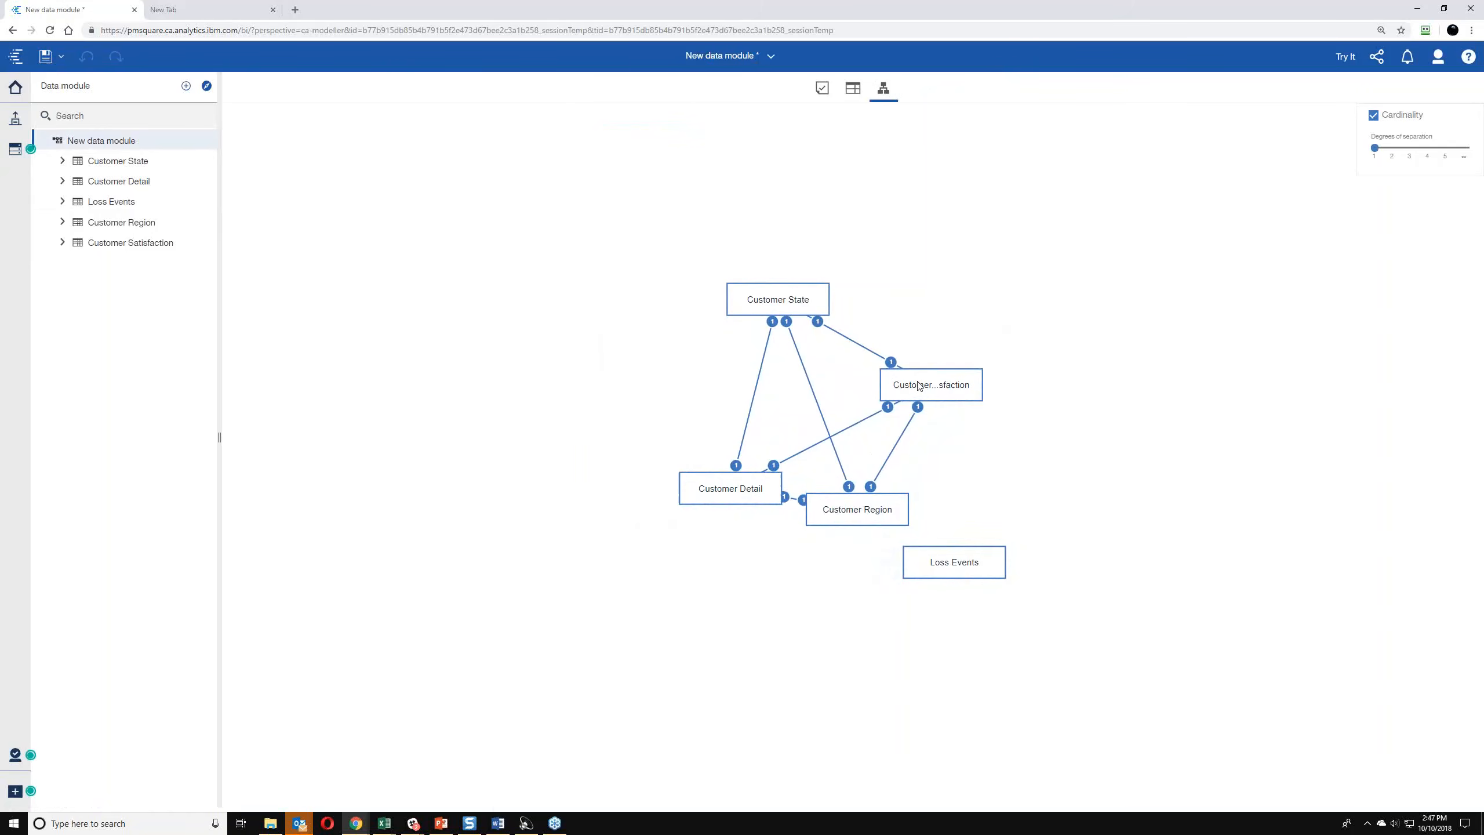
pyautogui.moveTo(919, 387); pyautogui.dragTo(1004, 383)
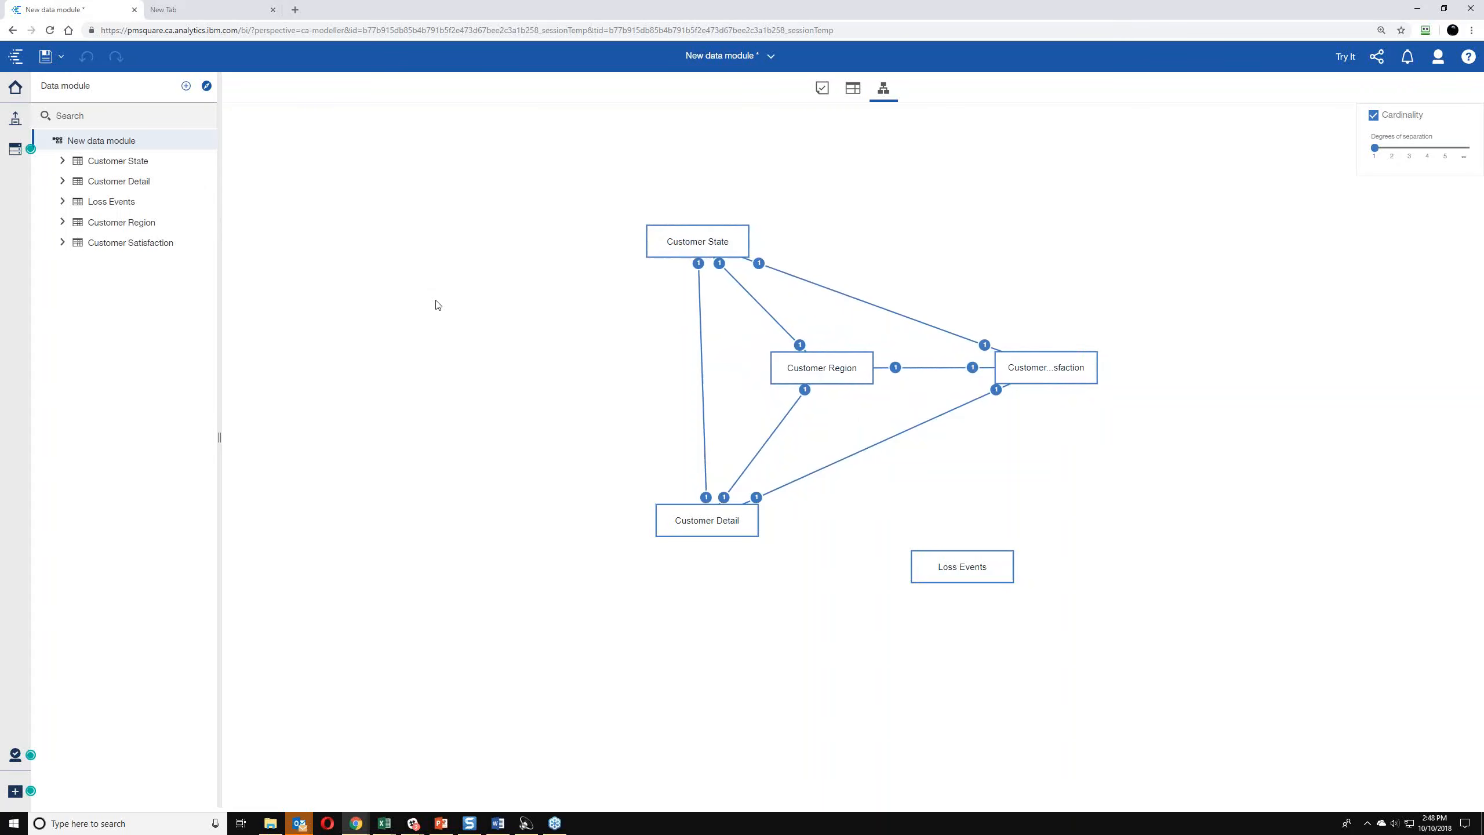
# - Create a Customer Data folder in the data module and move the Customer State and Customer Detail tables into it
pyautogui.click(200, 142)
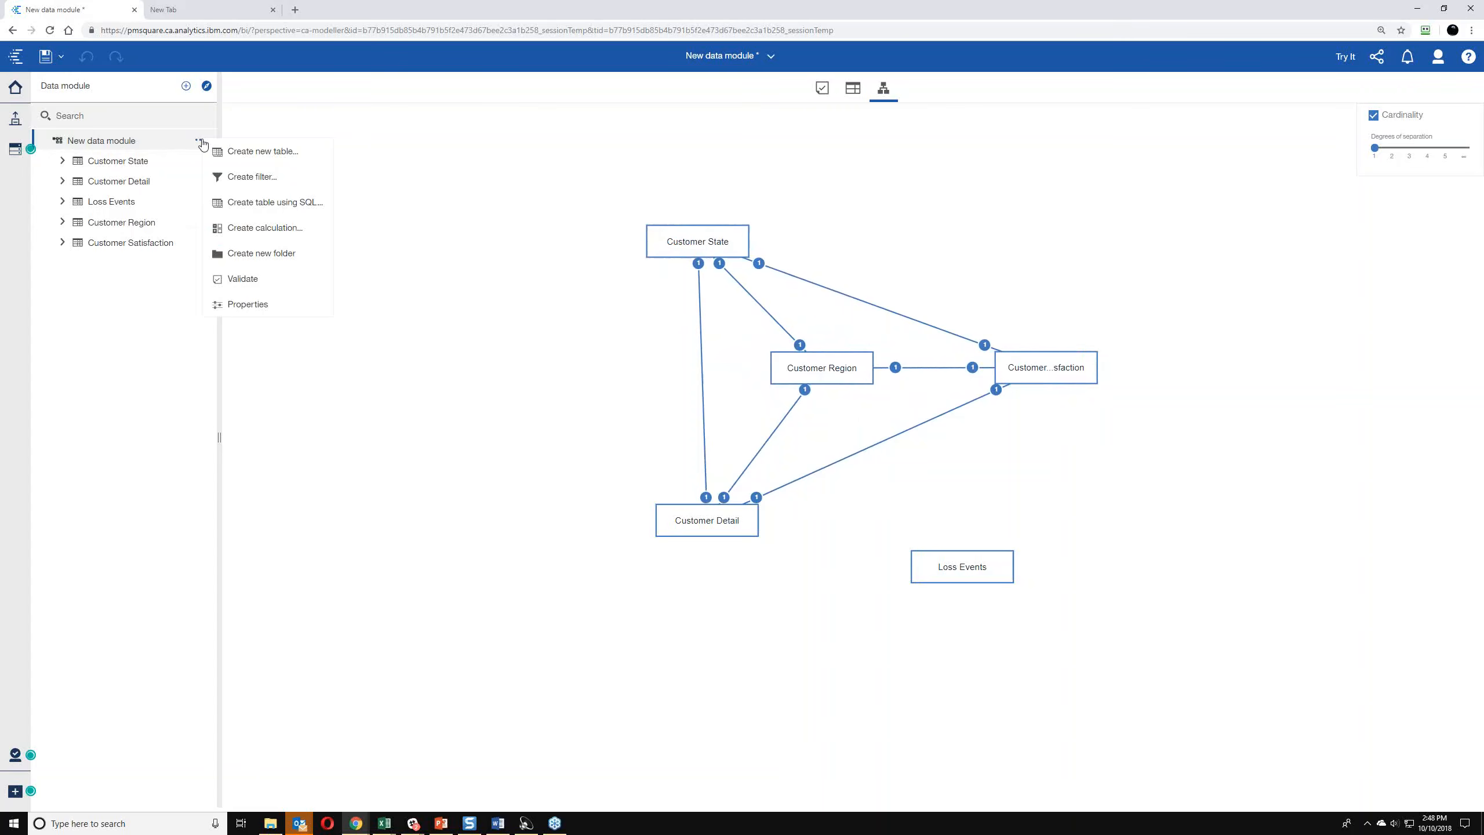
pyautogui.click(261, 253)
pyautogui.write('Custo')
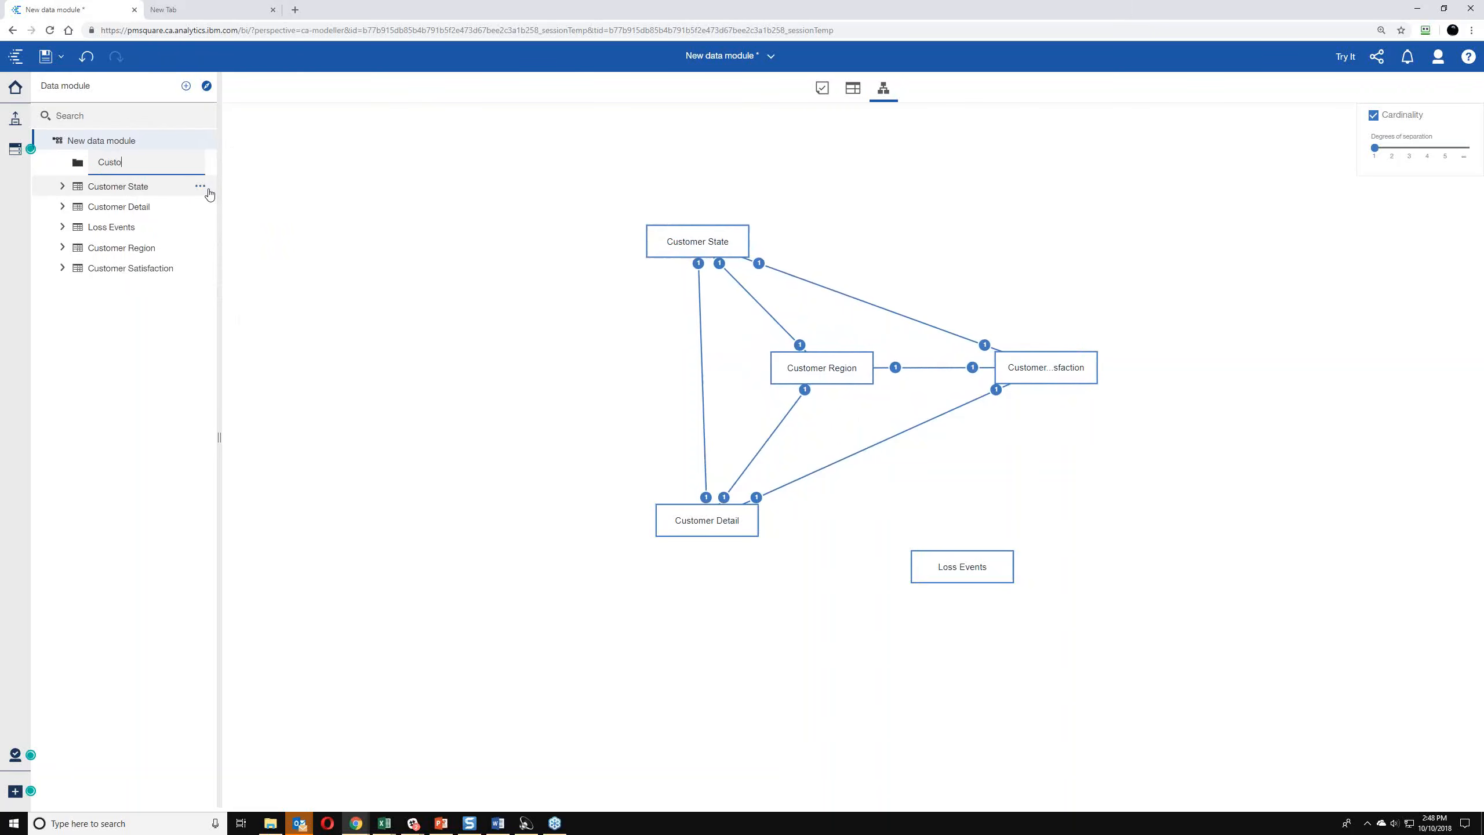
pyautogui.write('mer Data')
pyautogui.moveTo(204, 191); pyautogui.dragTo(118, 167)
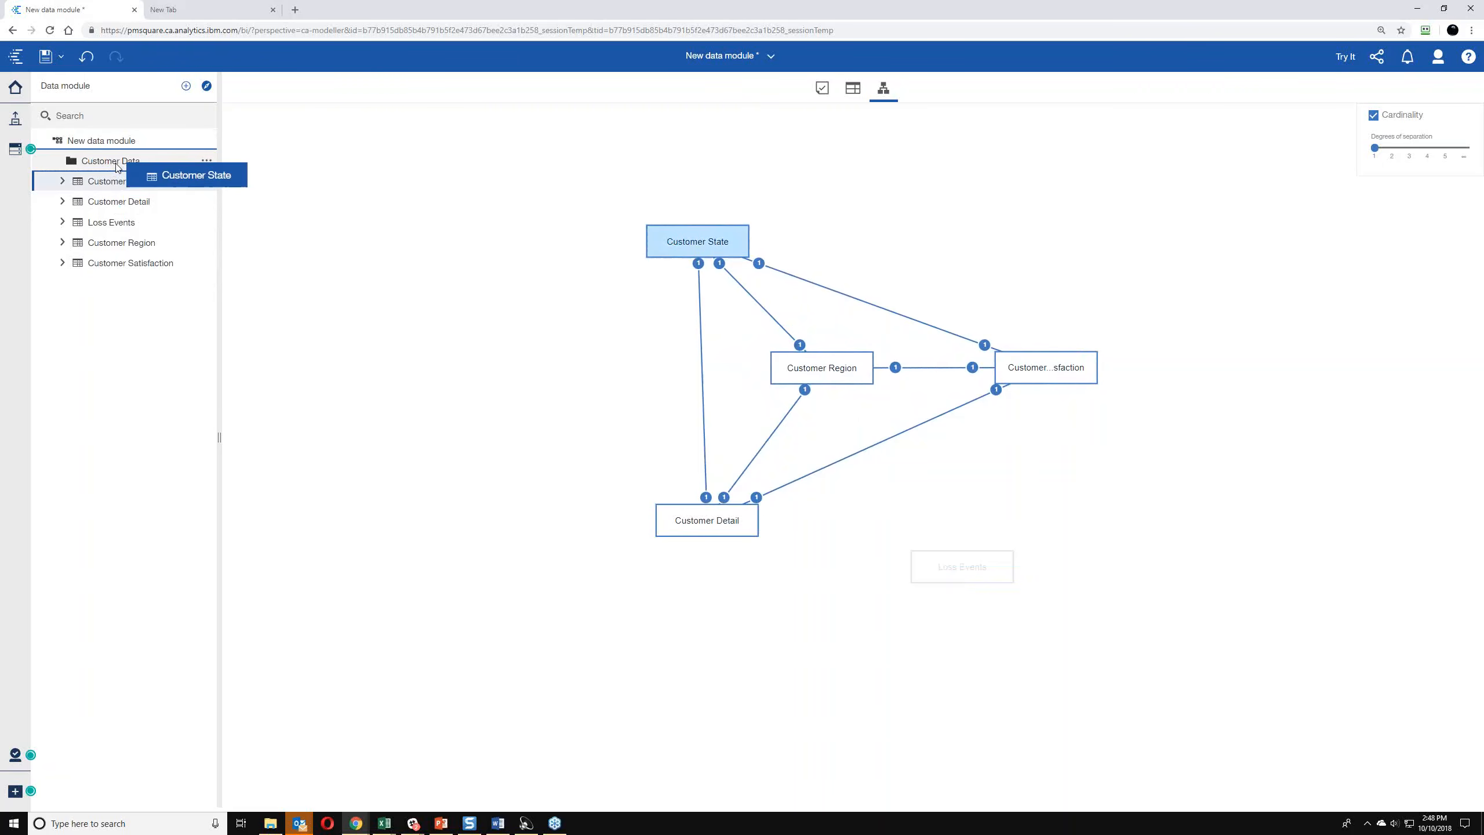
pyautogui.moveTo(117, 167); pyautogui.dragTo(64, 174)
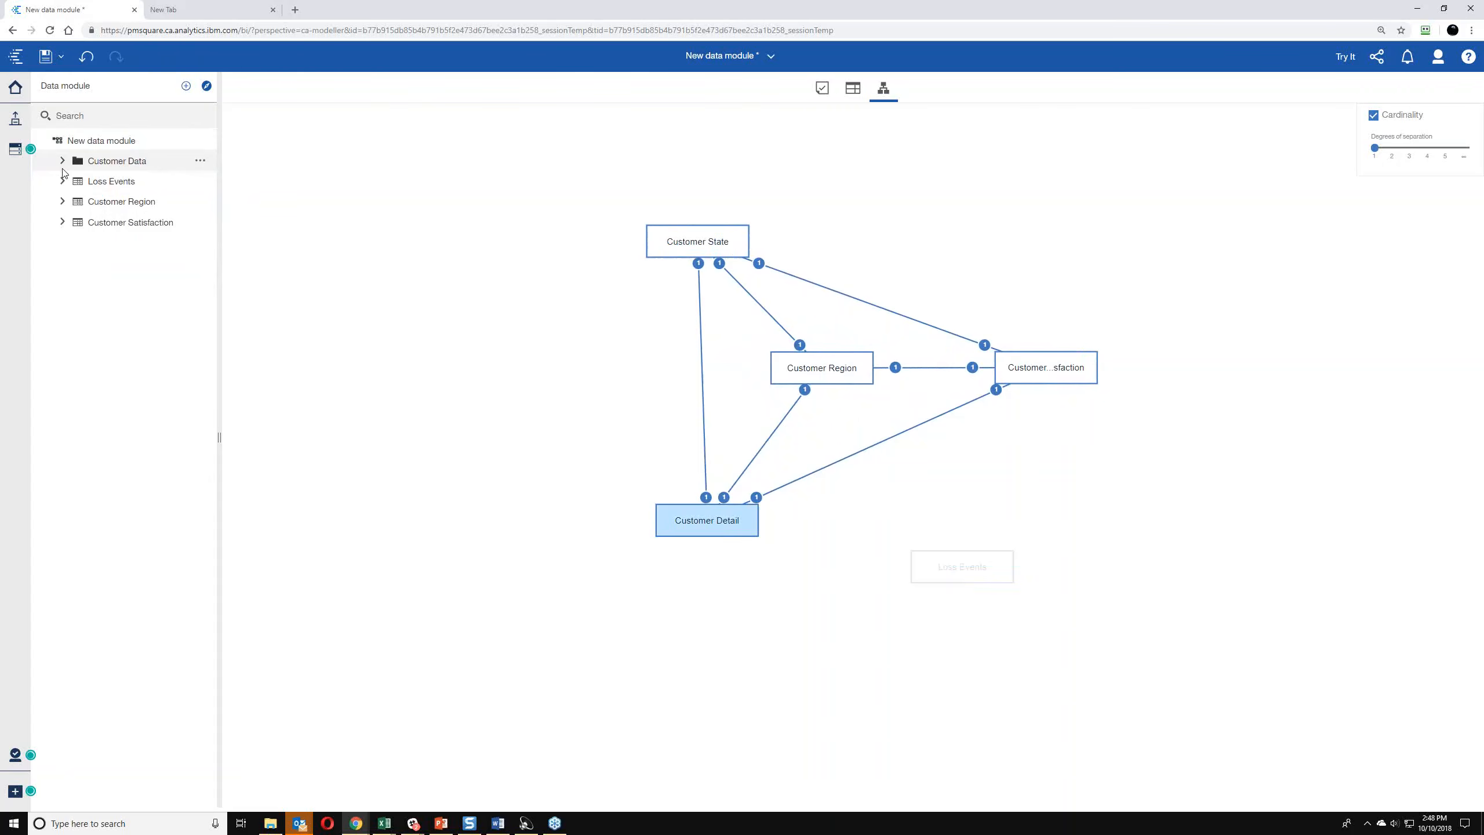
# - Examine the new-table options for Loss Events combined with Customer Region, and open the column dependencies of Loss Events
pyautogui.click(200, 140)
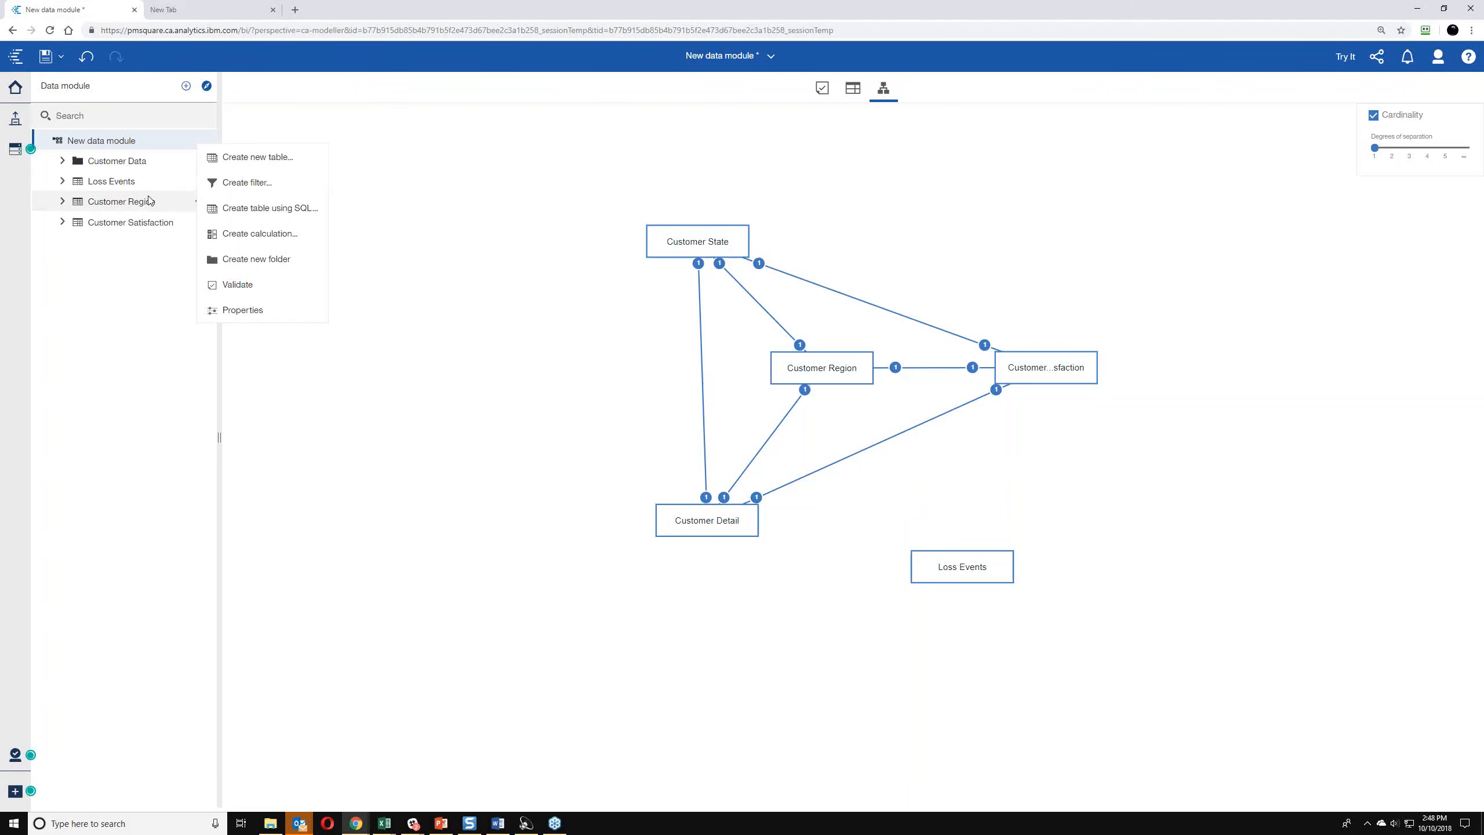
pyautogui.click(257, 157)
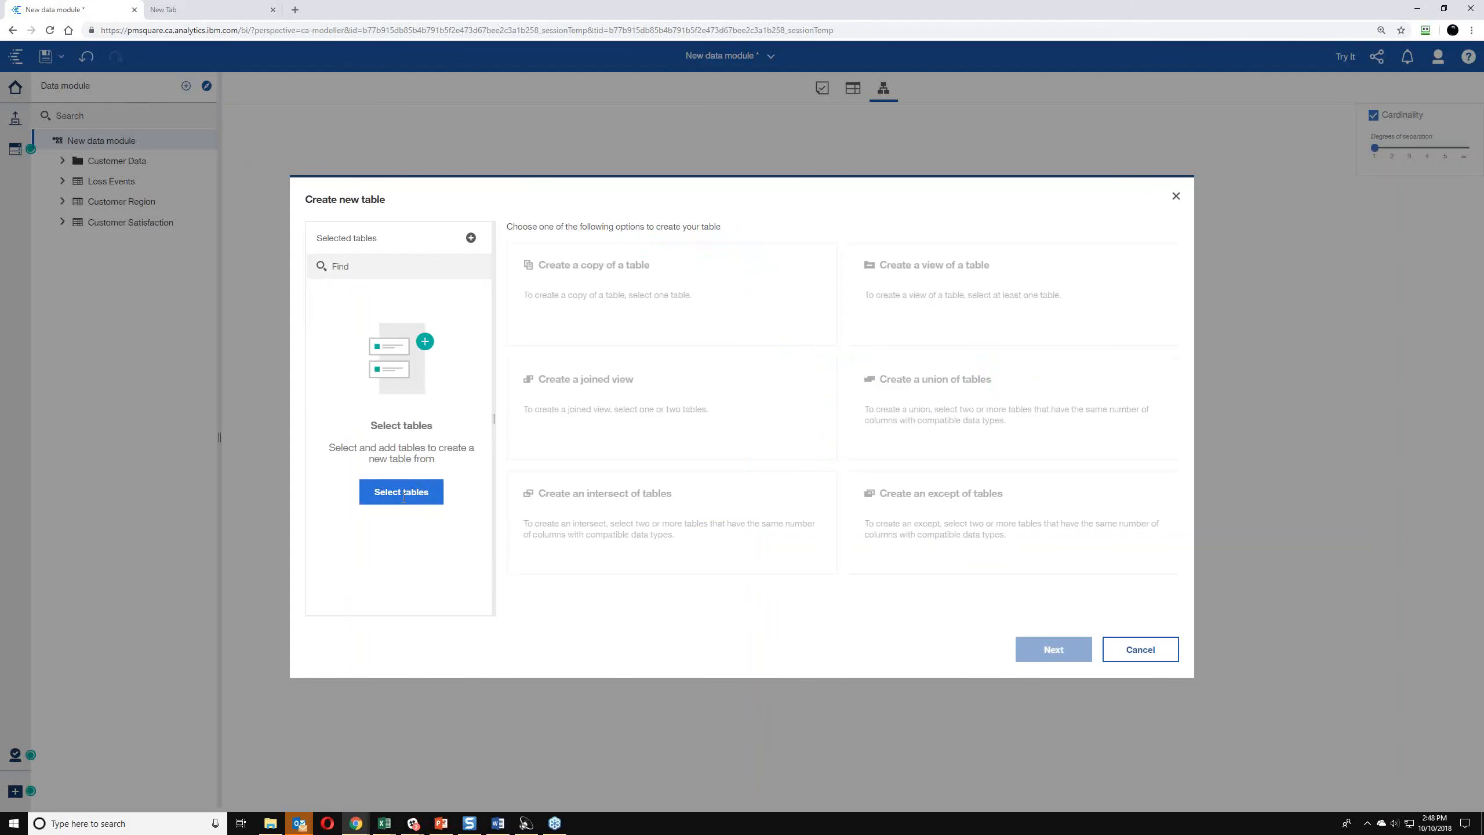
pyautogui.click(401, 492)
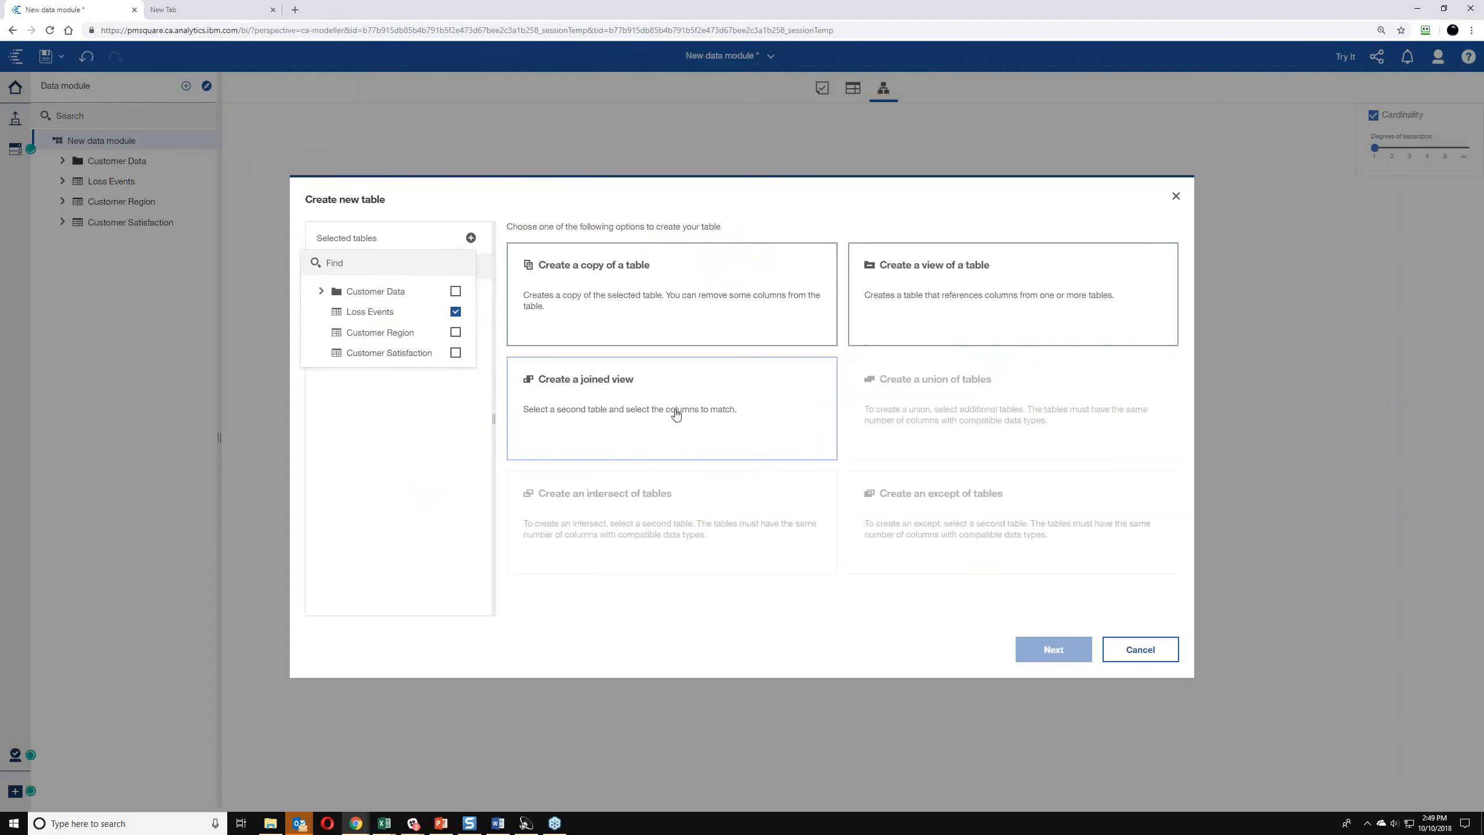
pyautogui.click(455, 333)
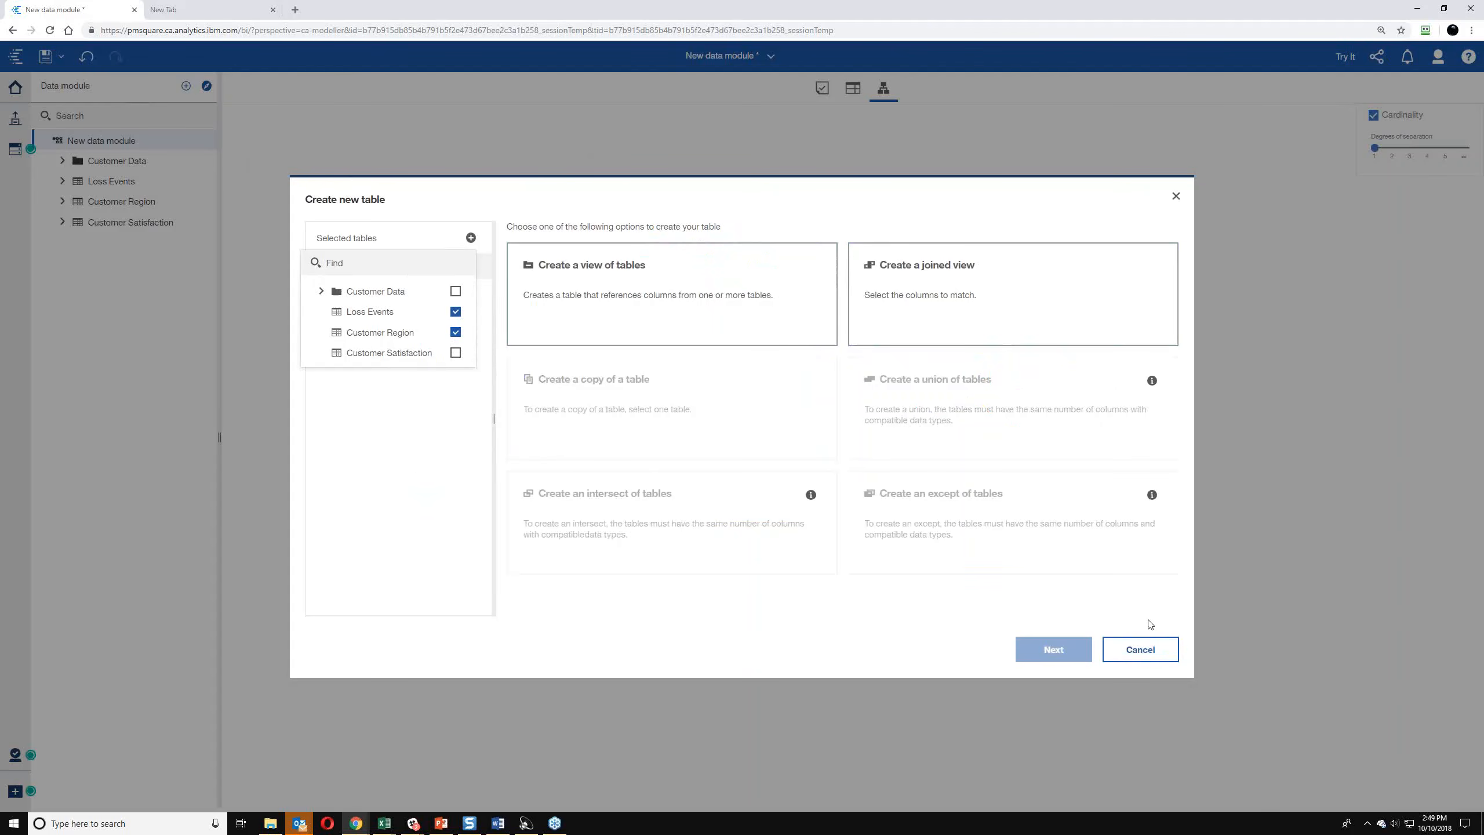
pyautogui.click(1139, 648)
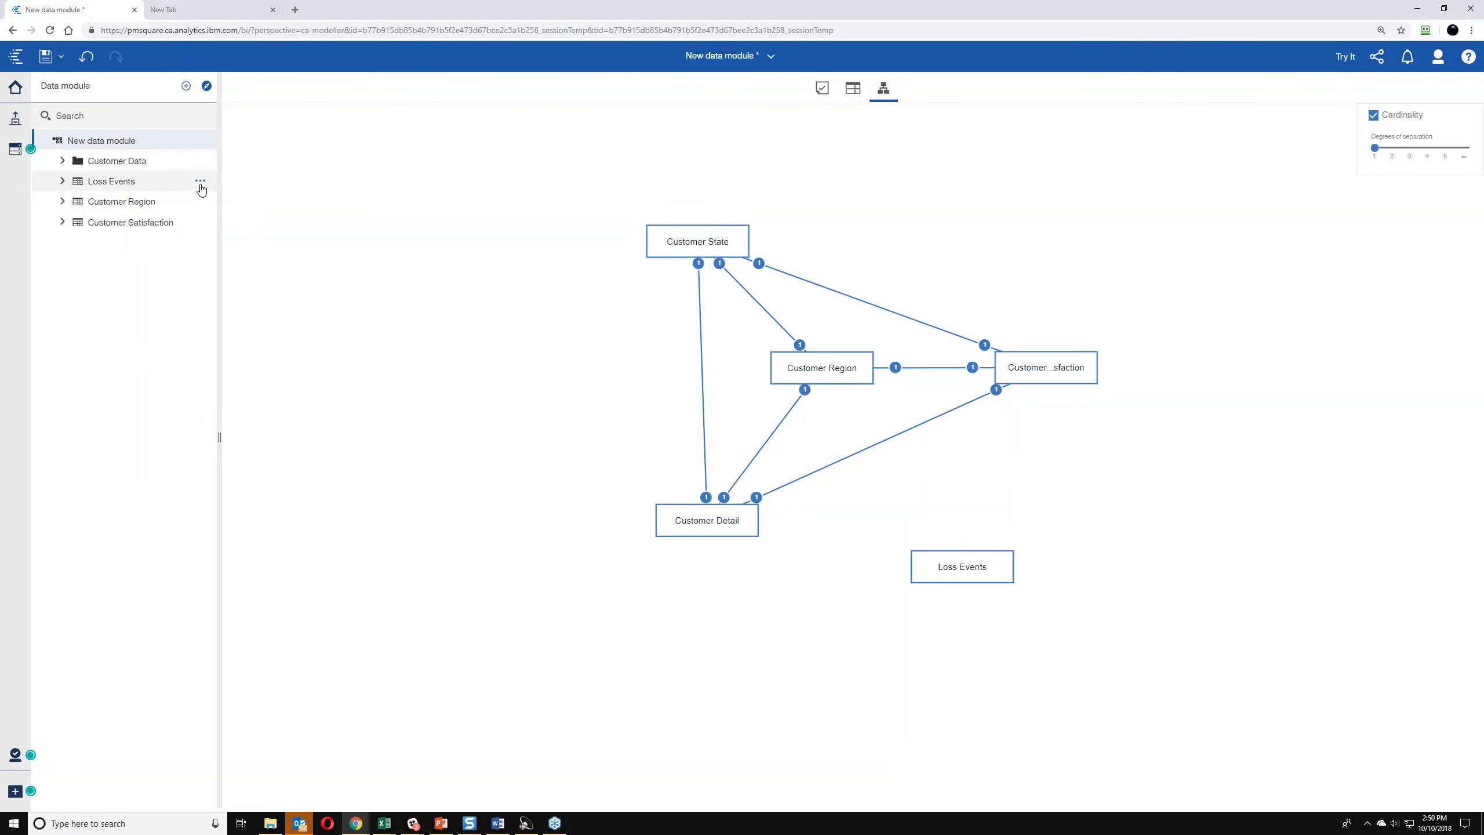
pyautogui.click(201, 182)
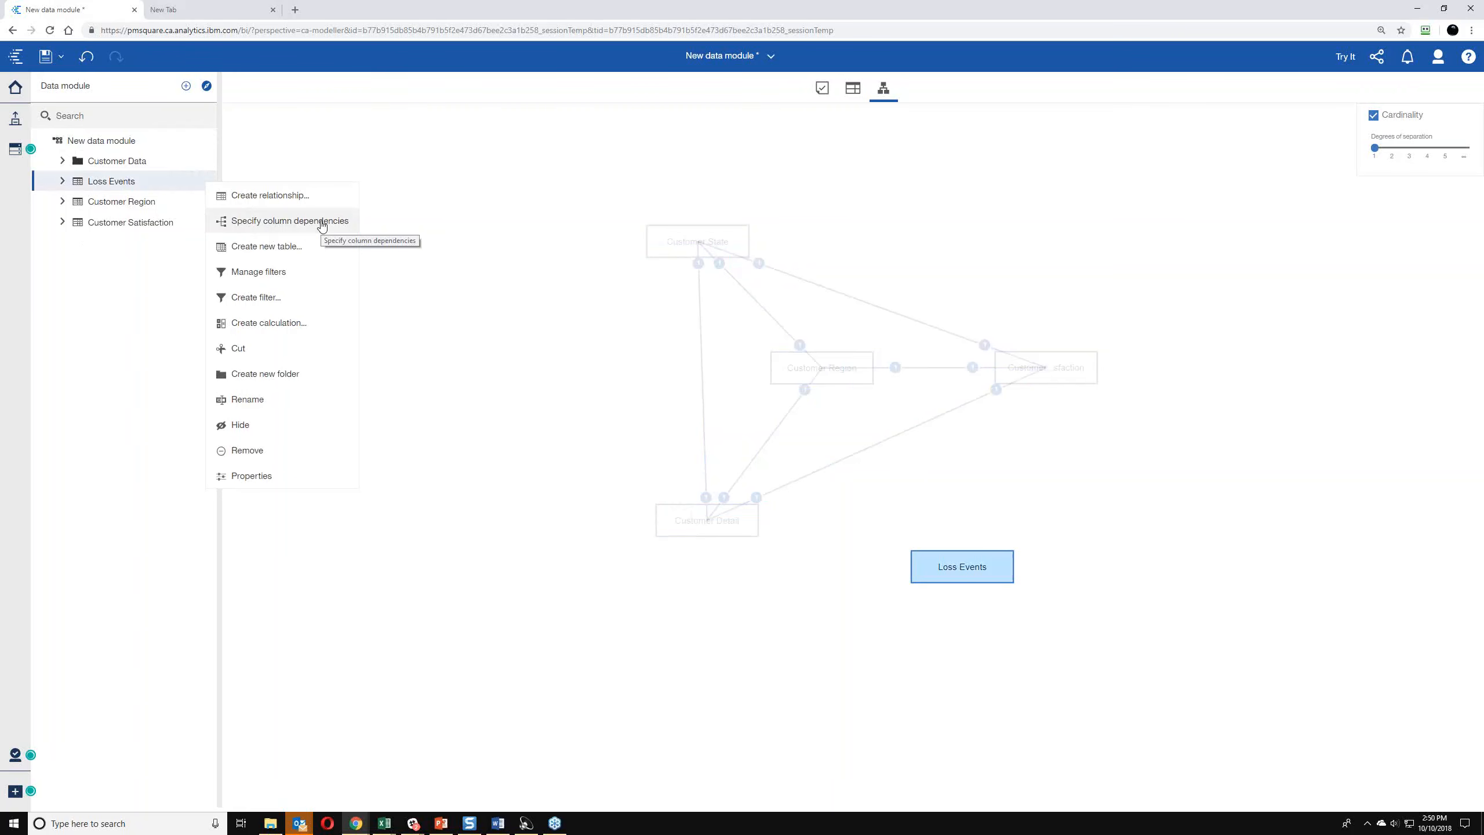
pyautogui.click(321, 226)
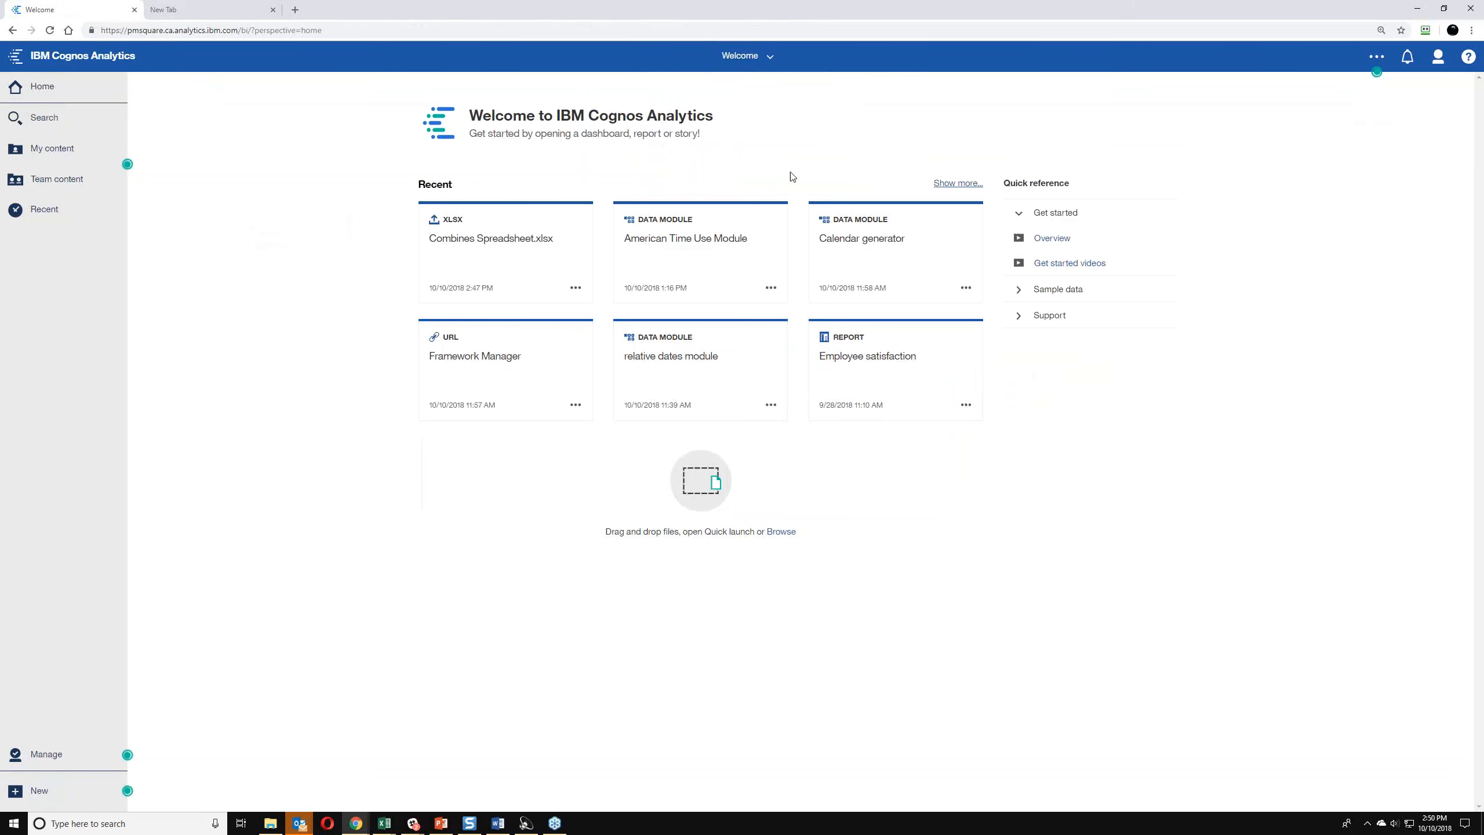
# - Create a new report that uses American Time Use Module from My content as its data source
pyautogui.click(40, 790)
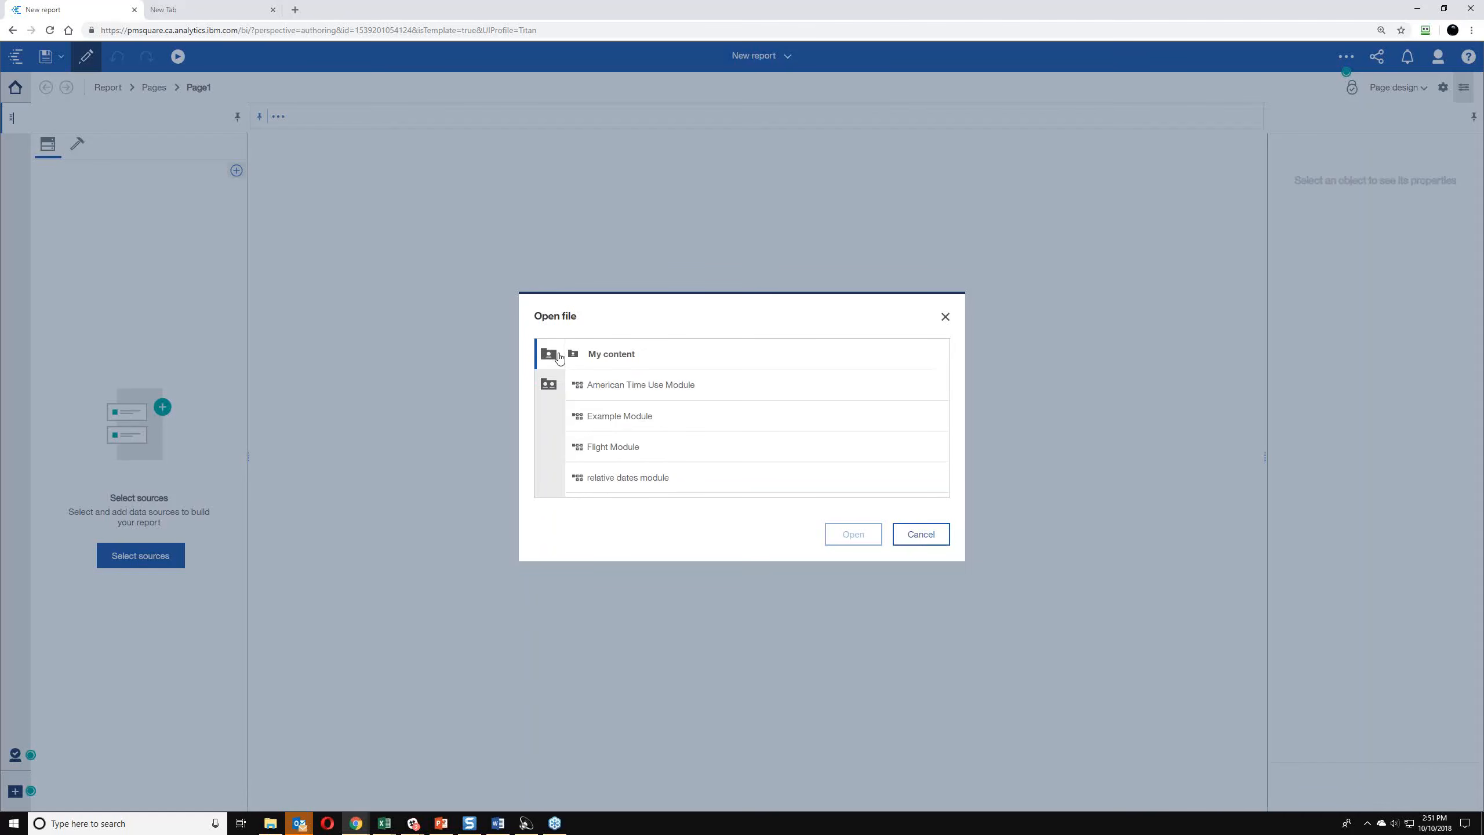
pyautogui.click(614, 386)
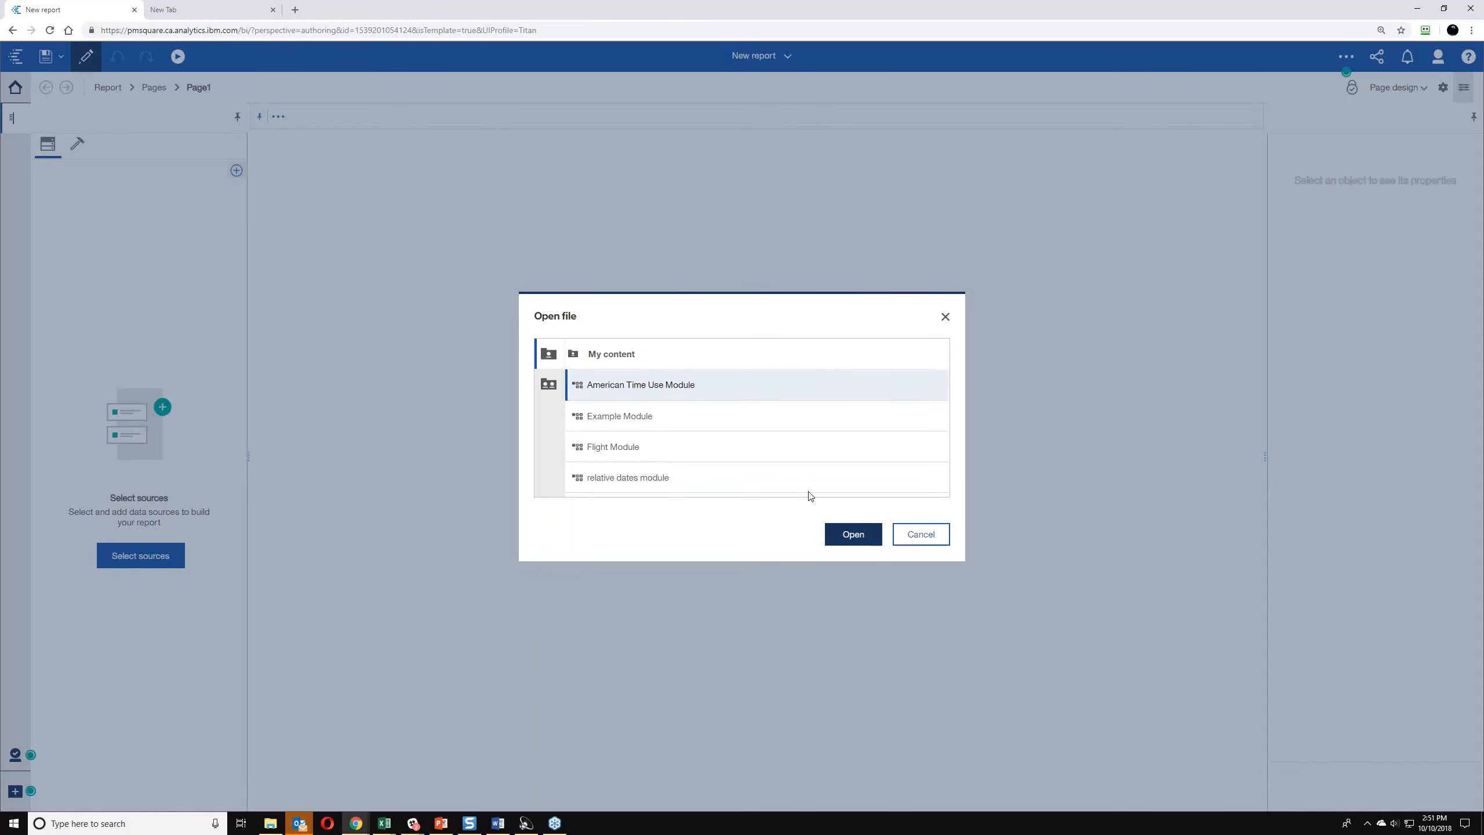
pyautogui.click(853, 534)
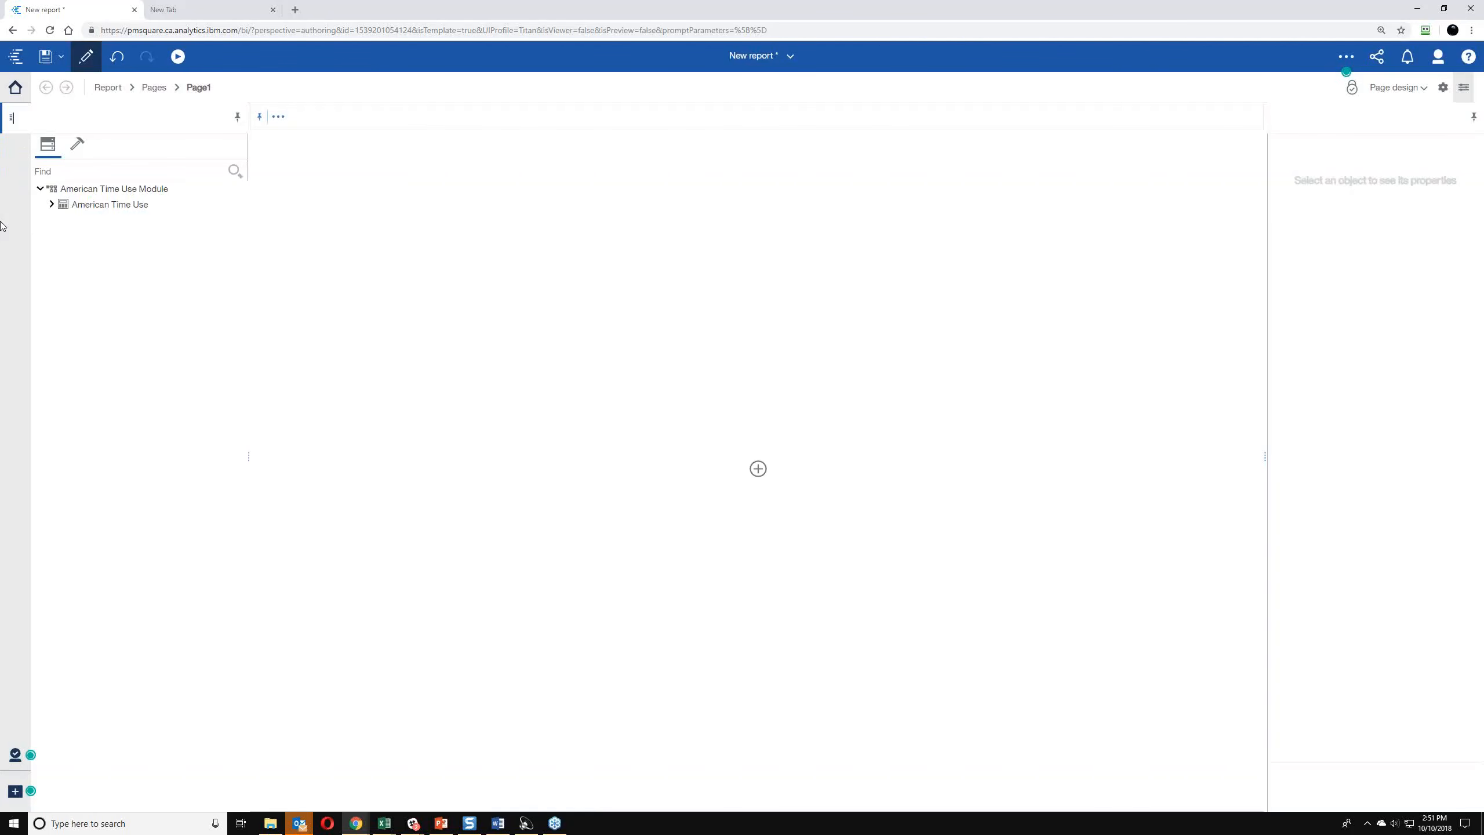
# - Add a second page to the report and return to Page1
pyautogui.click(117, 88)
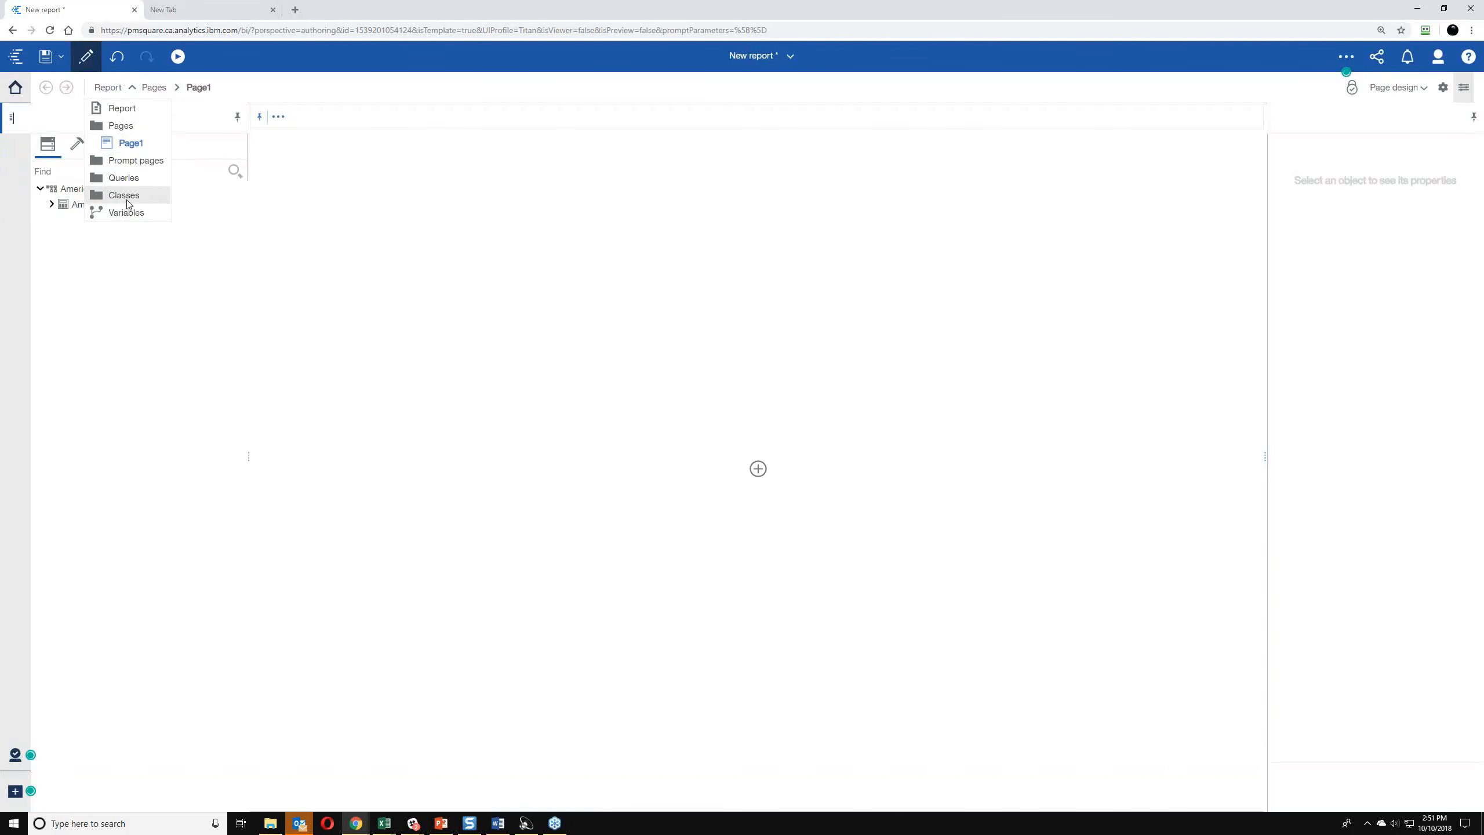
pyautogui.click(120, 126)
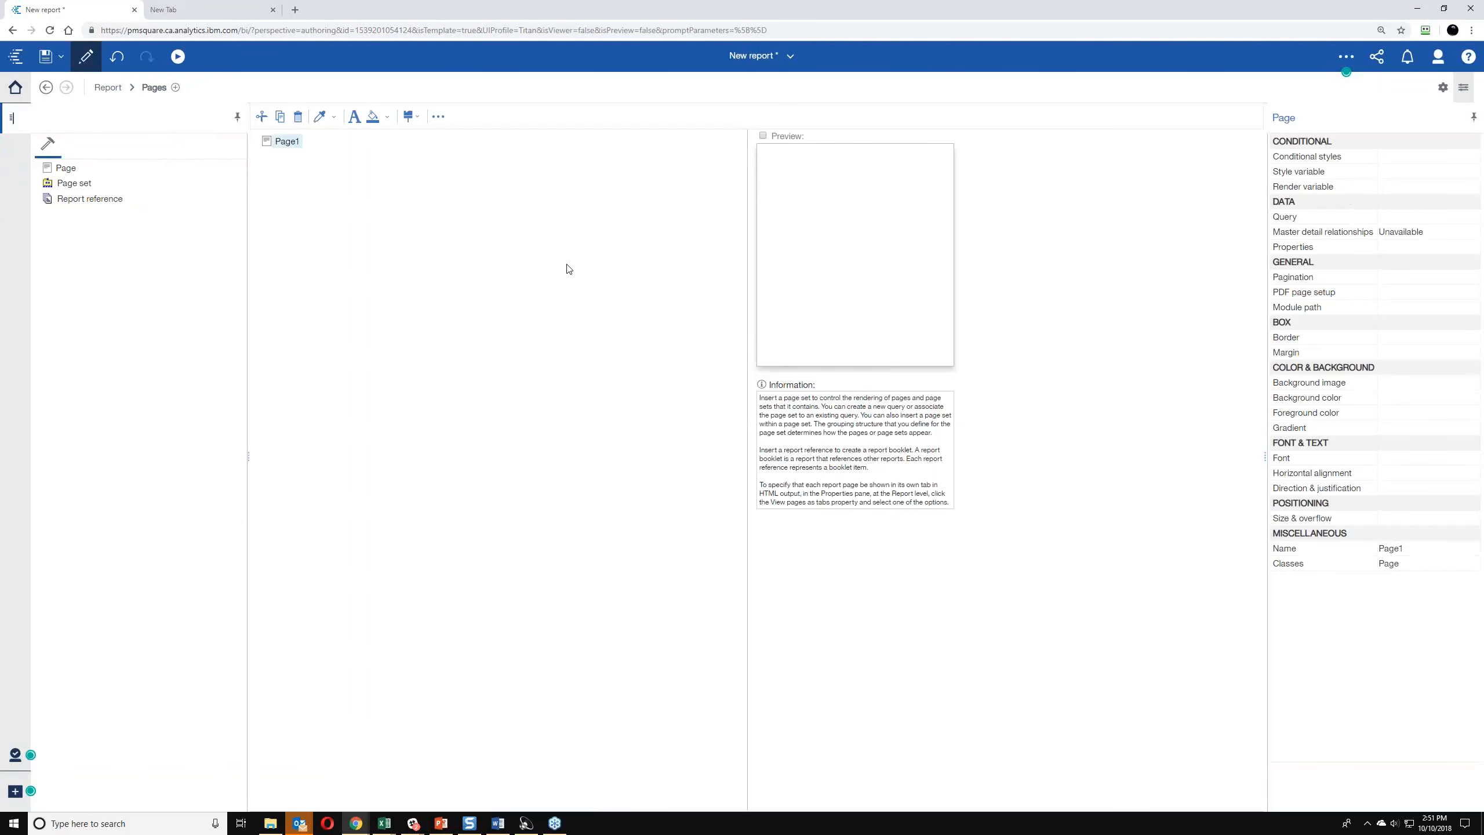
pyautogui.click(175, 88)
pyautogui.click(155, 91)
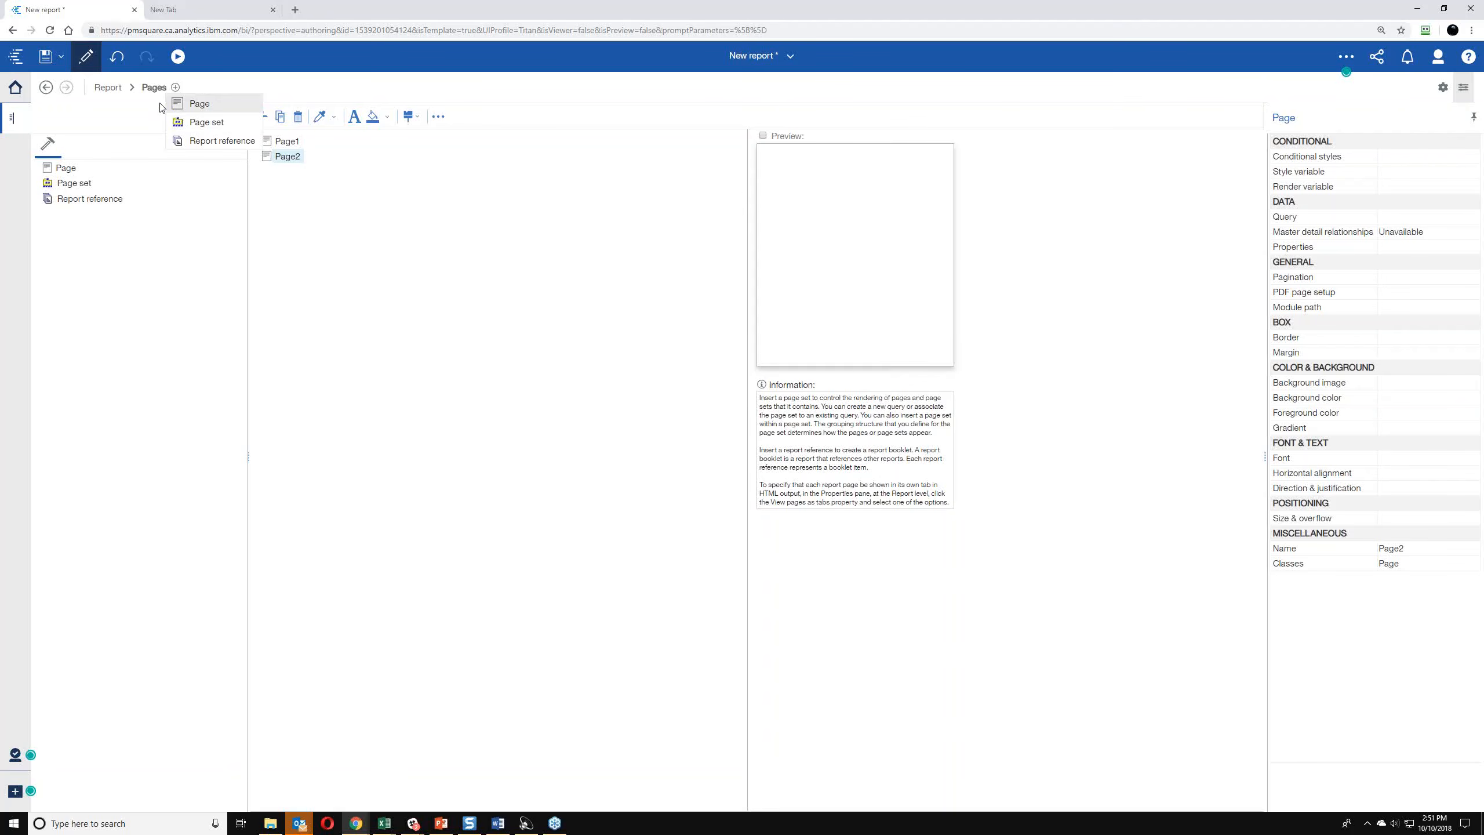
pyautogui.click(154, 92)
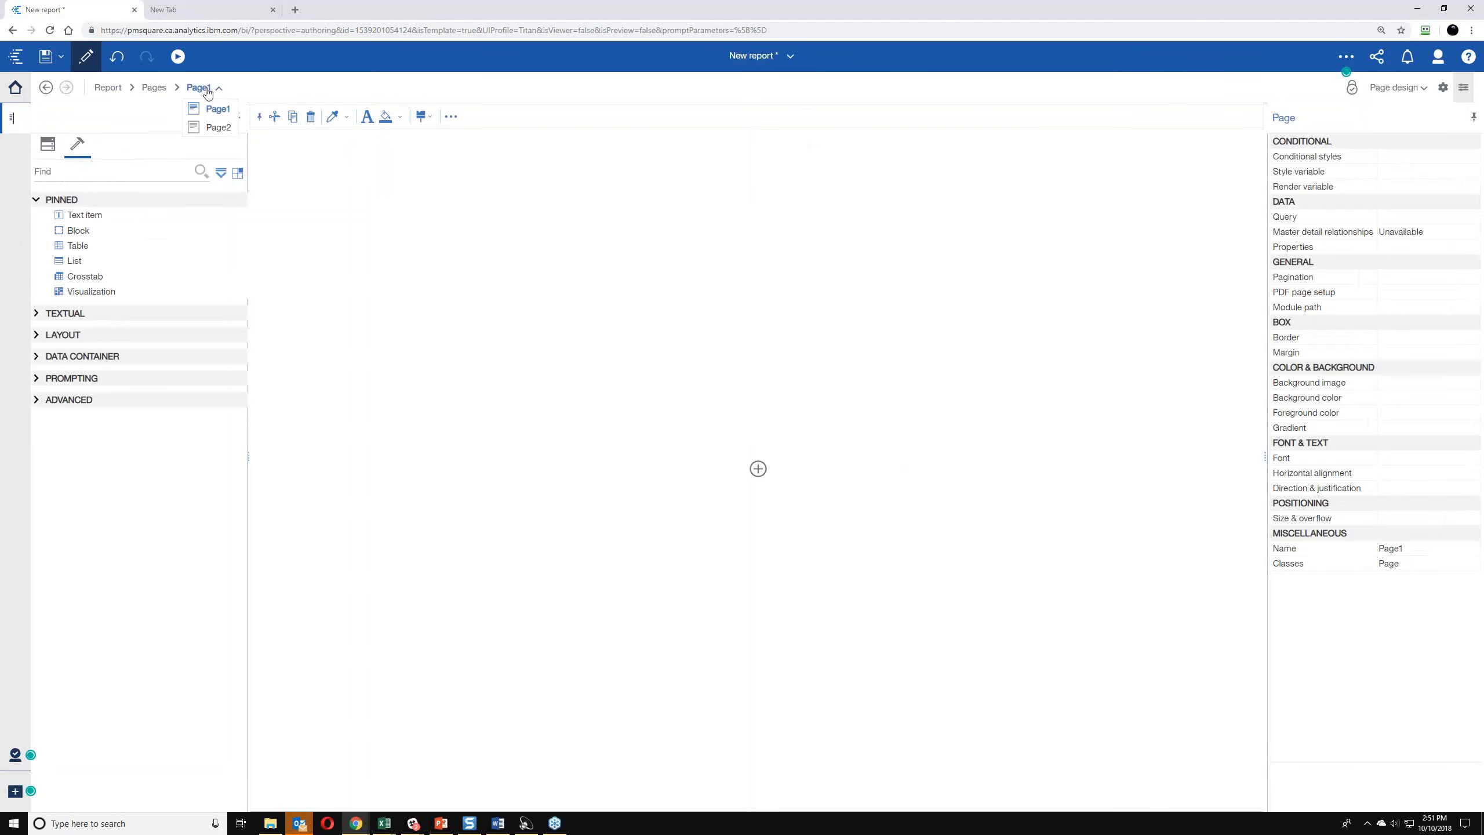
# - Add a query to the report's queries and return to the Page1 layout
pyautogui.click(133, 87)
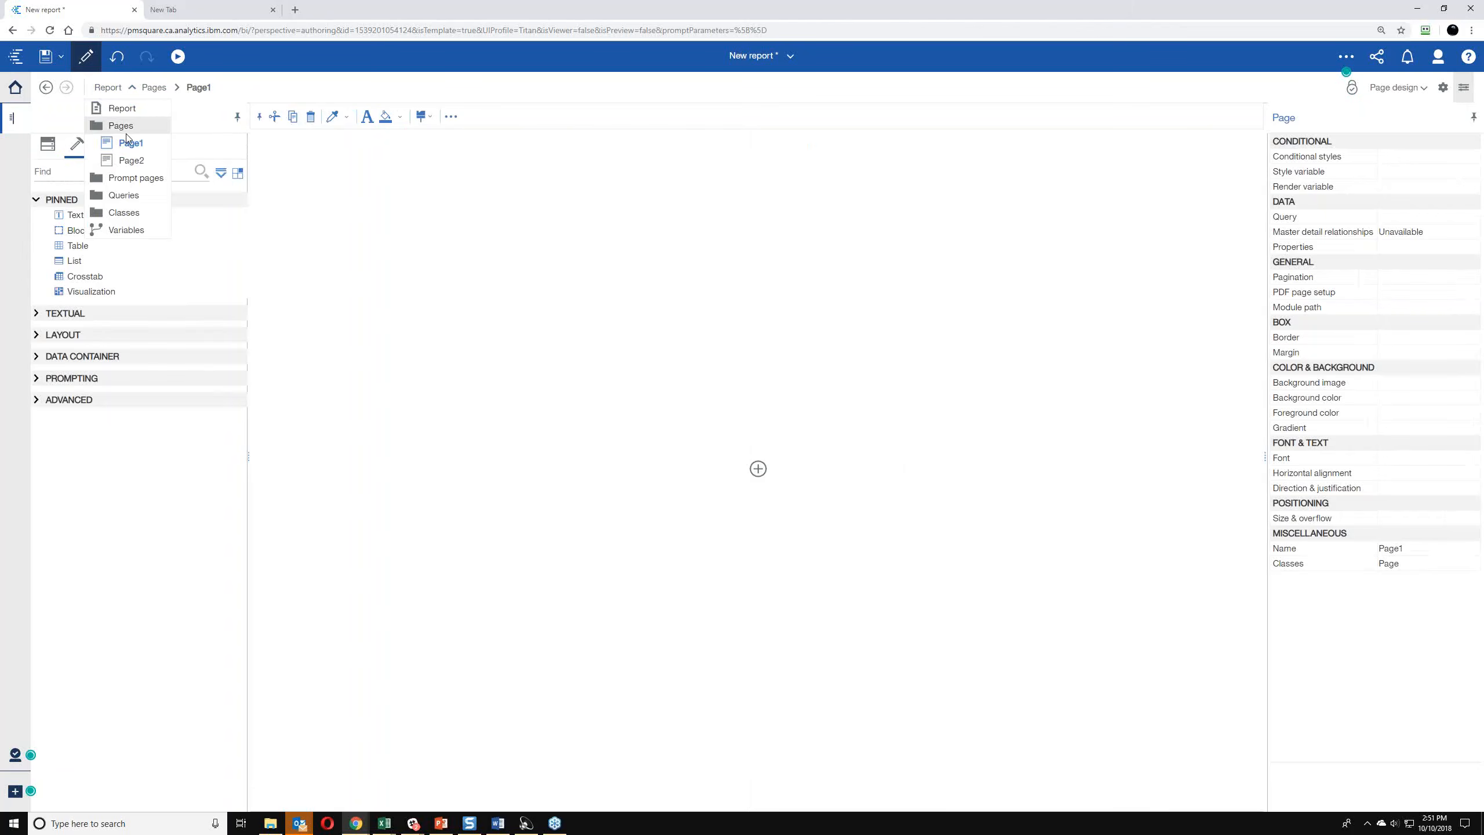
pyautogui.click(123, 194)
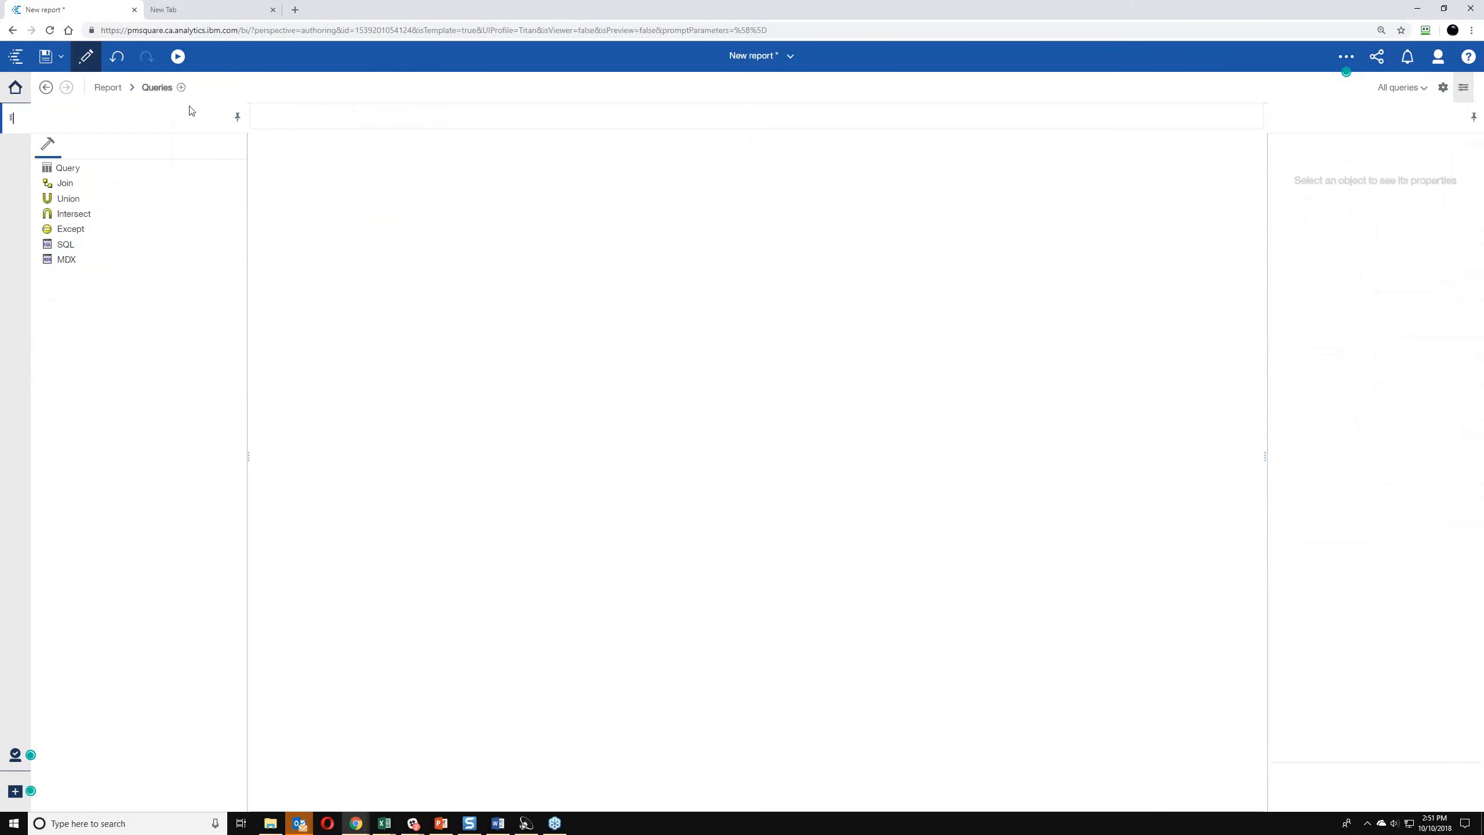
pyautogui.click(181, 88)
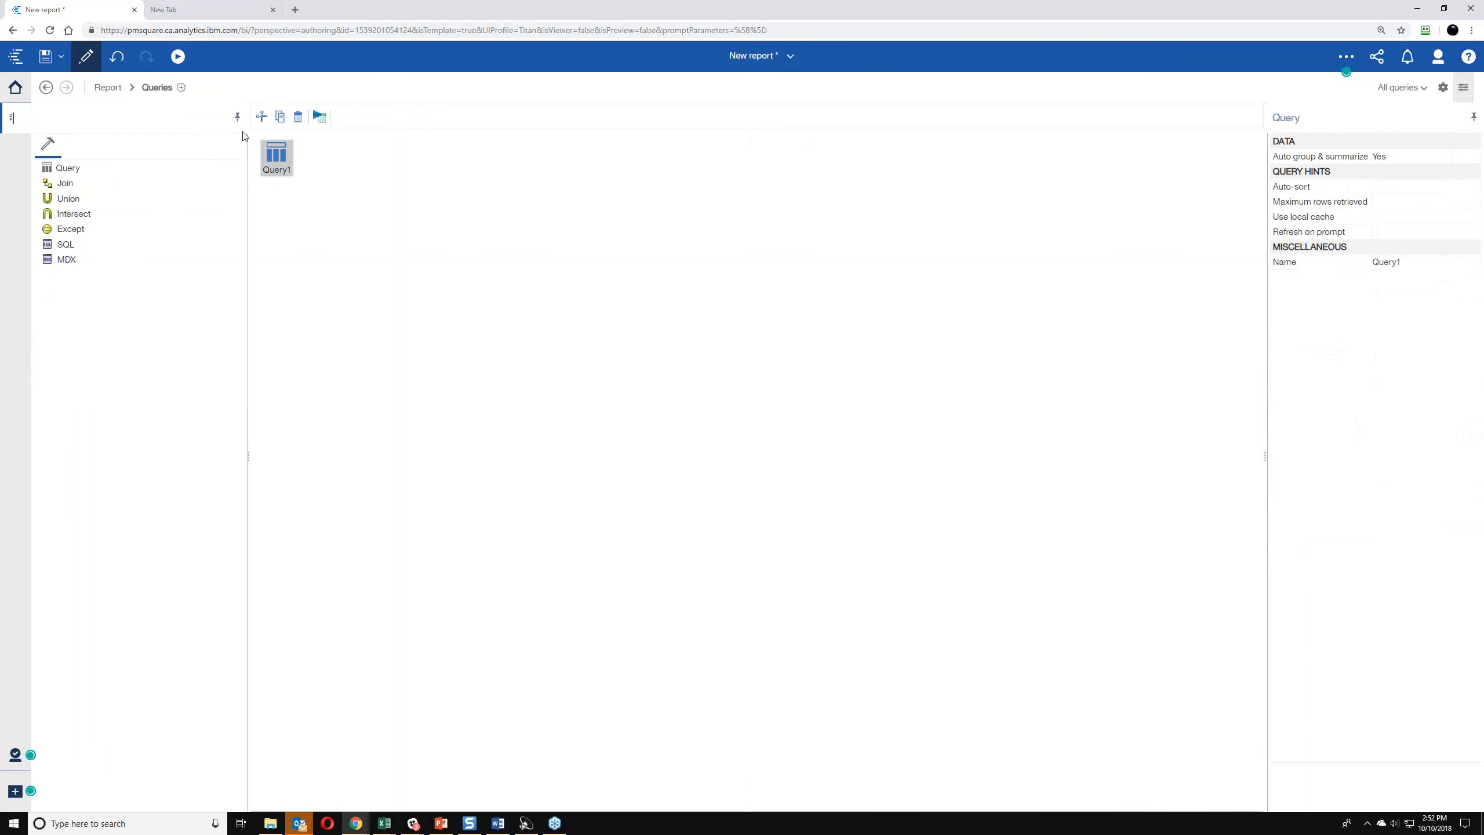
pyautogui.click(108, 88)
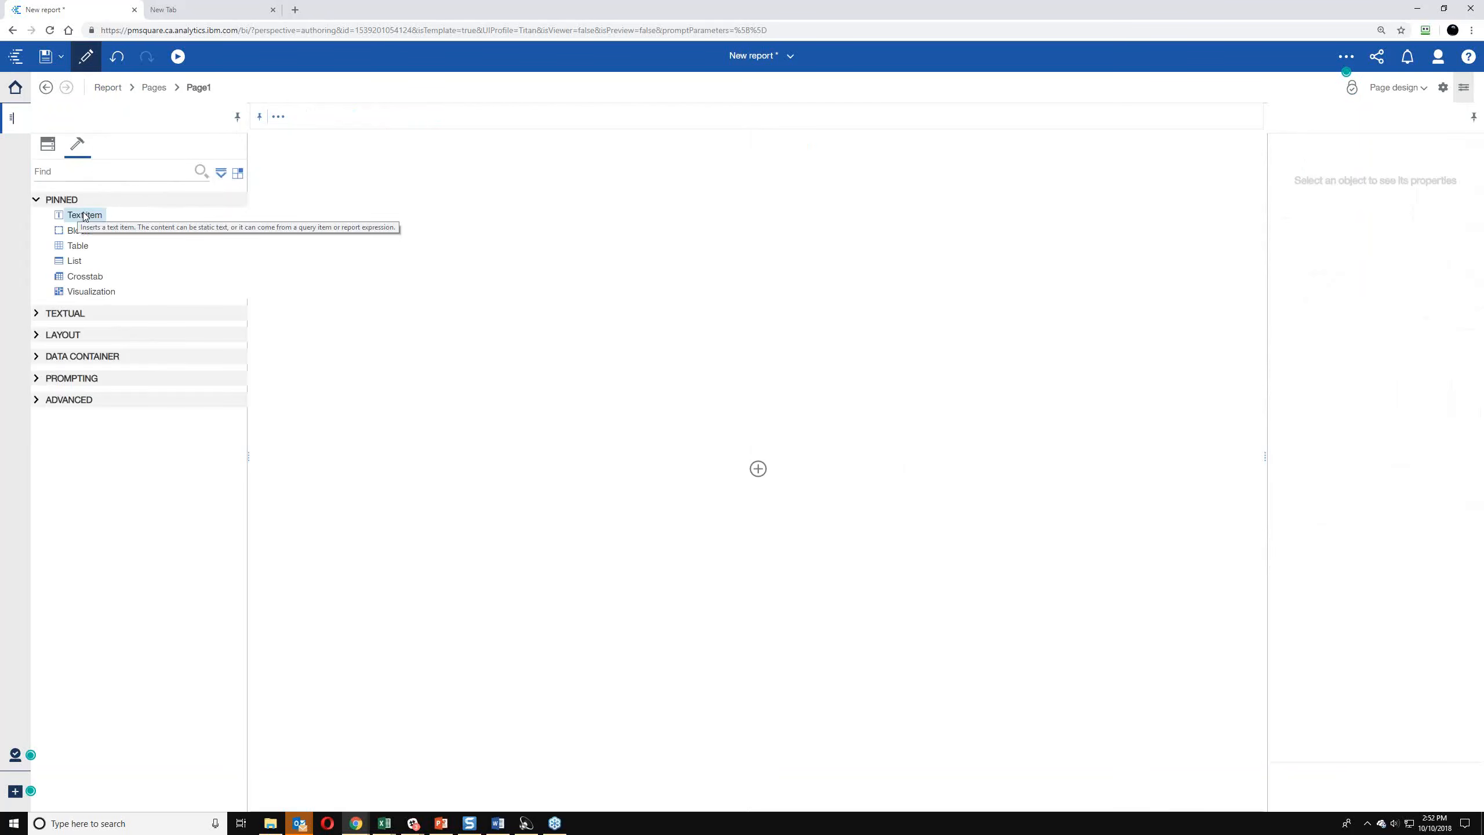
# - Insert a text item reading "Awesome Report" across the top of Page1
pyautogui.moveTo(84, 216); pyautogui.dragTo(744, 139)
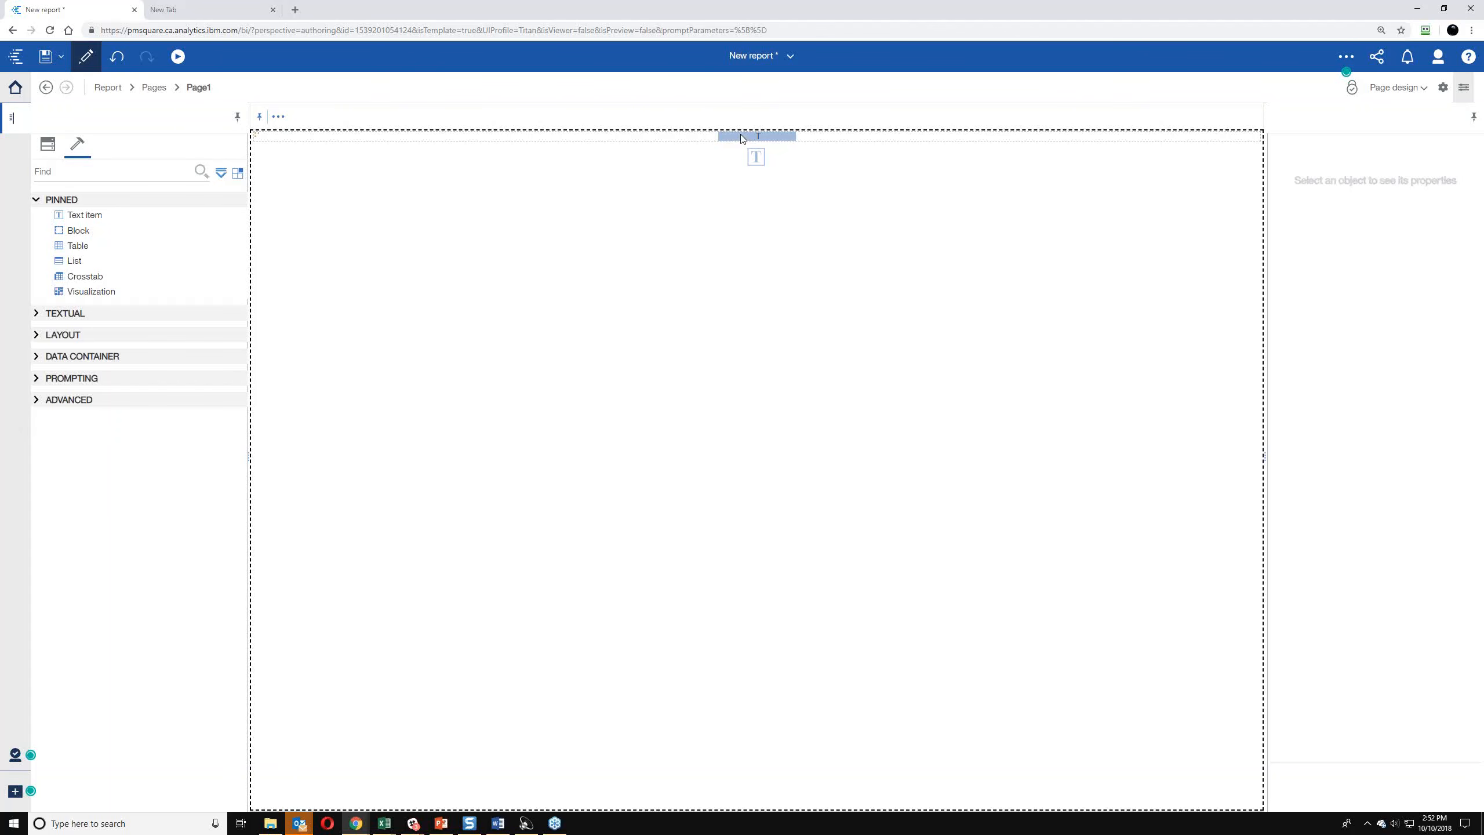
pyautogui.moveTo(740, 134); pyautogui.dragTo(740, 135)
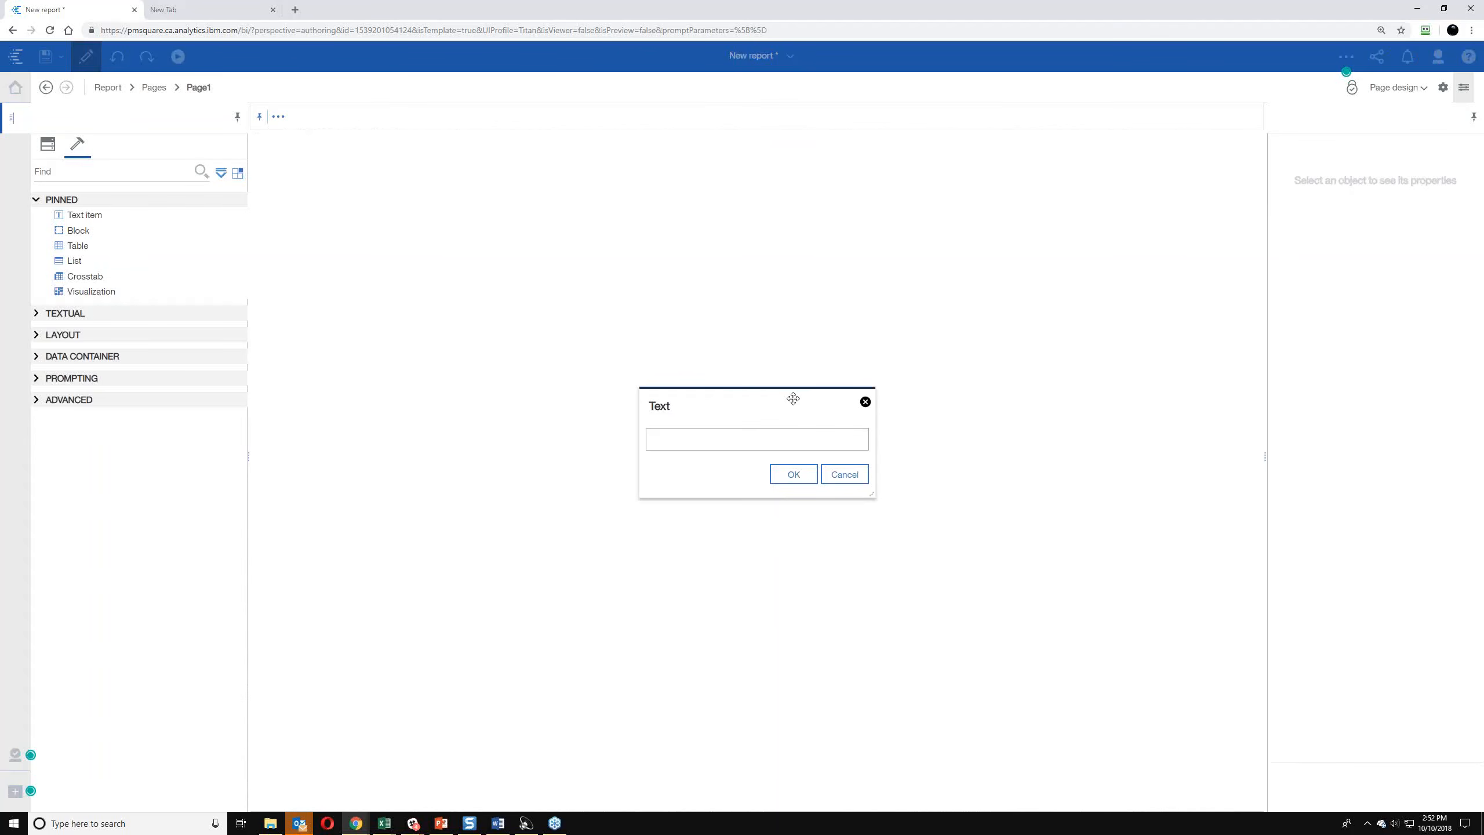
pyautogui.write('Awesome Report')
pyautogui.click(790, 475)
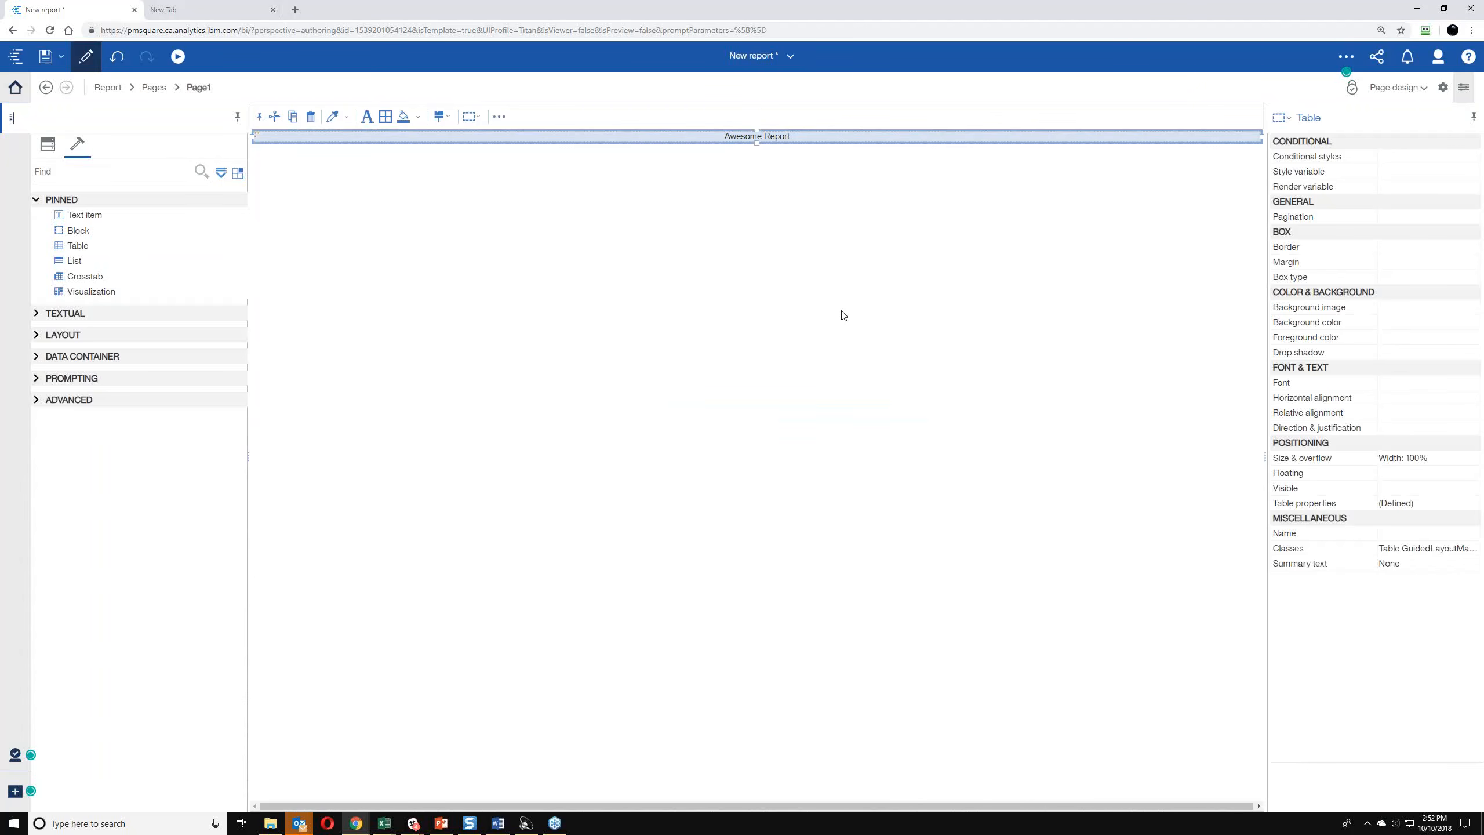
# - Define a new table style named Header 2 with the Andale mono font, bold, at 28 px
pyautogui.click(442, 116)
pyautogui.click(476, 135)
pyautogui.write('H')
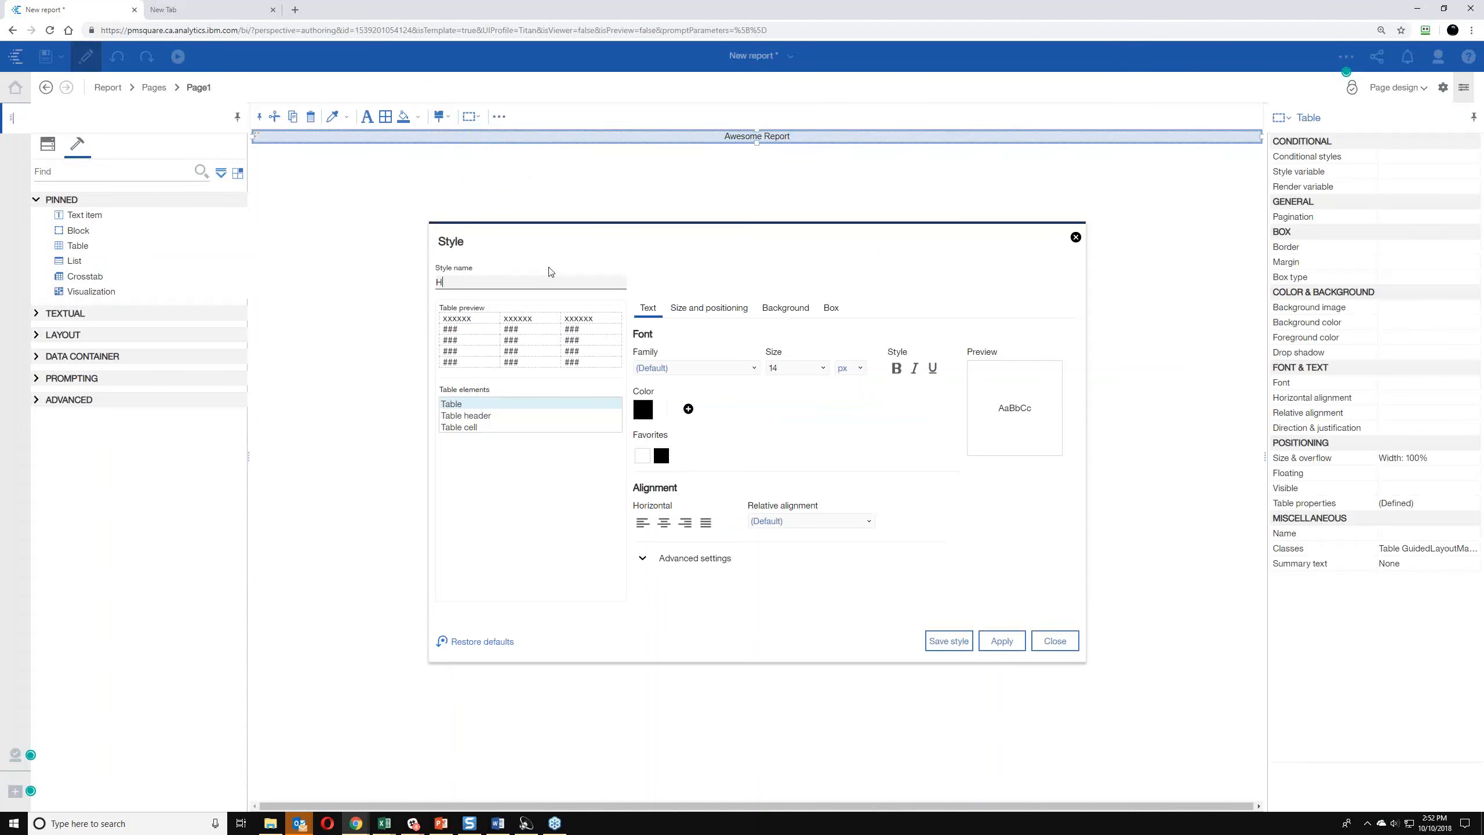
pyautogui.write('eader 2')
pyautogui.click(811, 372)
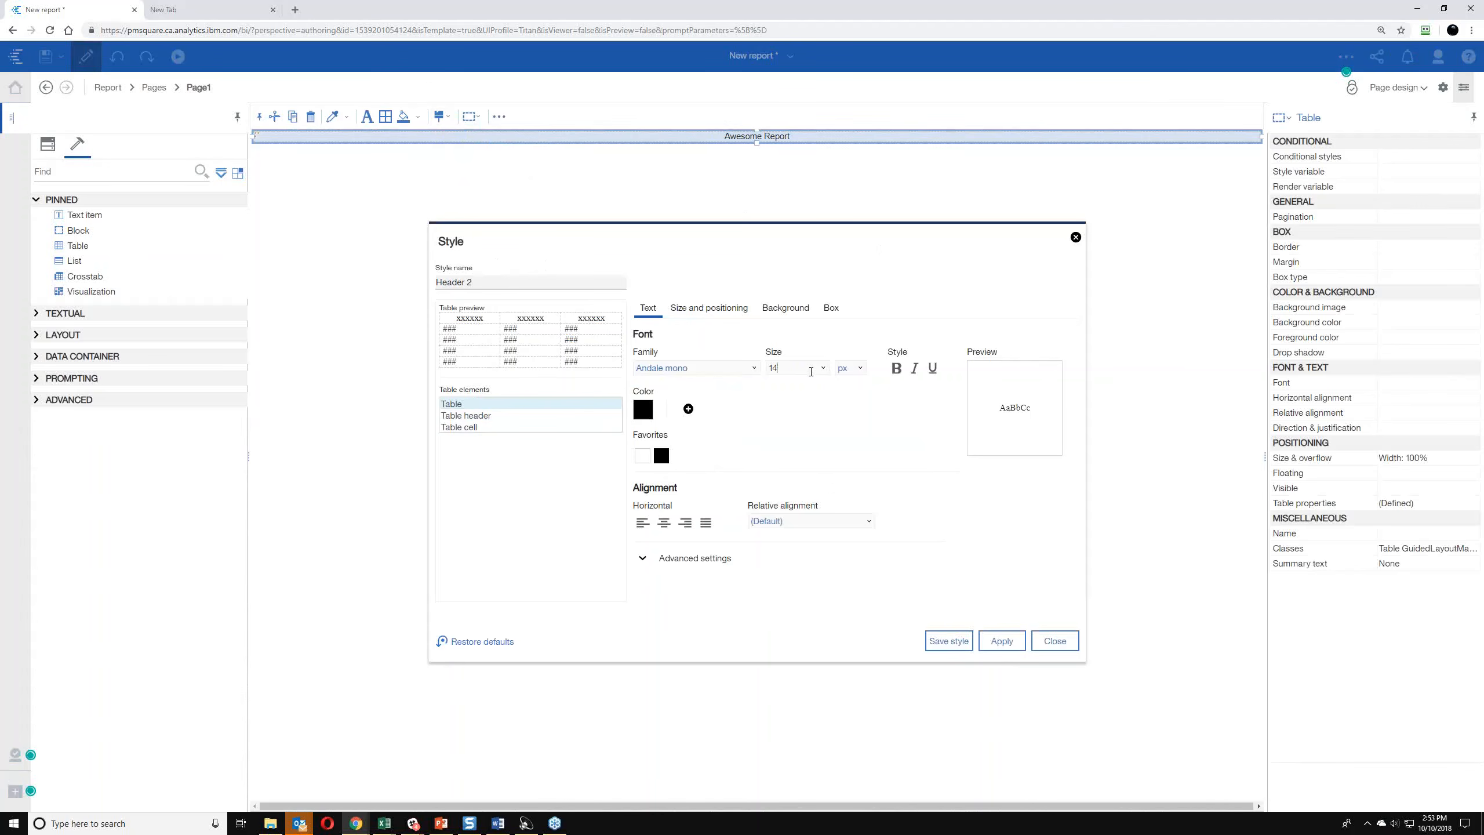
pyautogui.press('BackSpace')
pyautogui.press('BackSpace')
pyautogui.write('28')
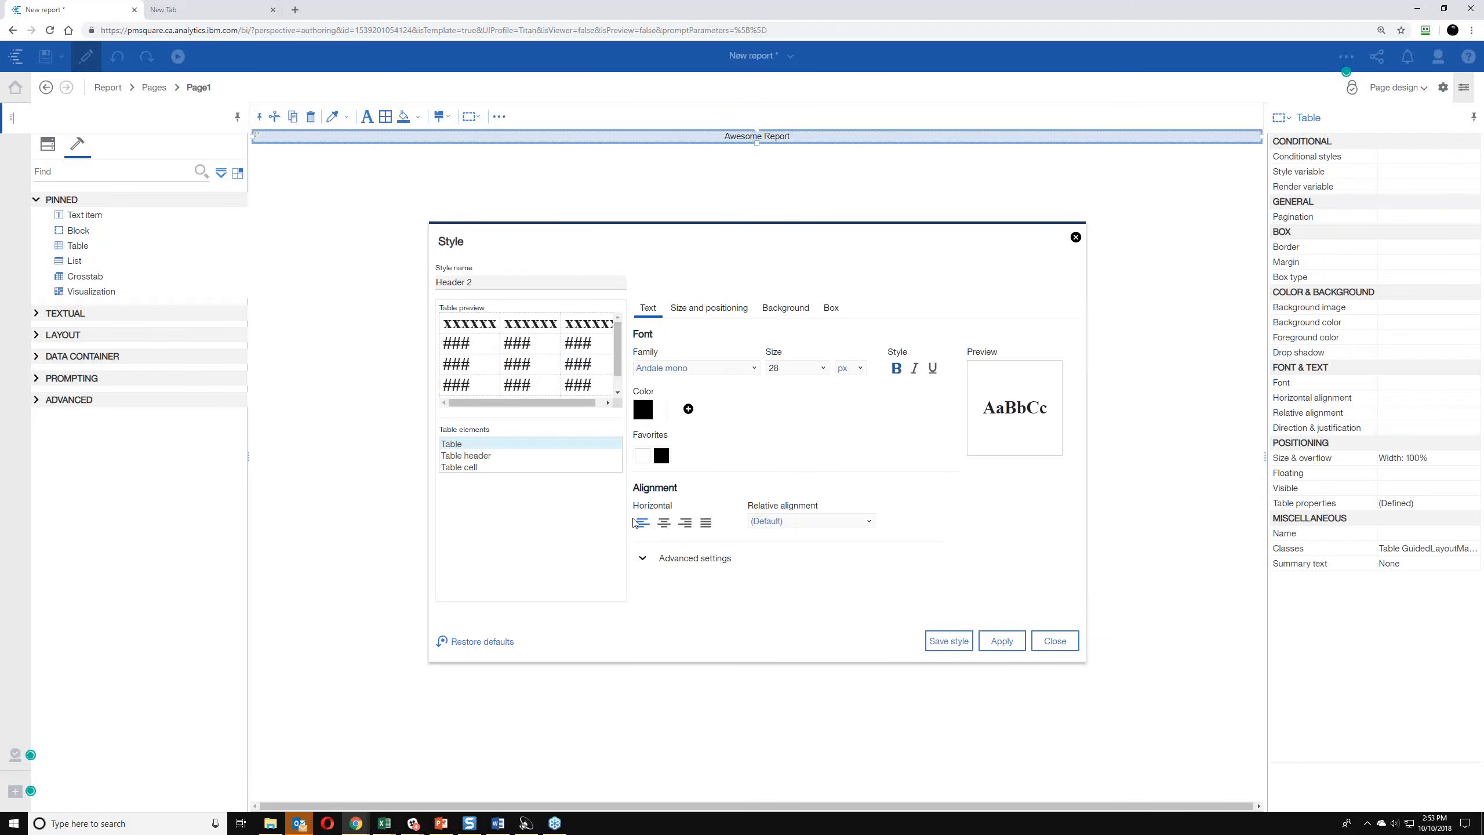
# - Center the text in the Header 2 style, save the style and apply it to the report title
pyautogui.click(664, 522)
pyautogui.click(1000, 641)
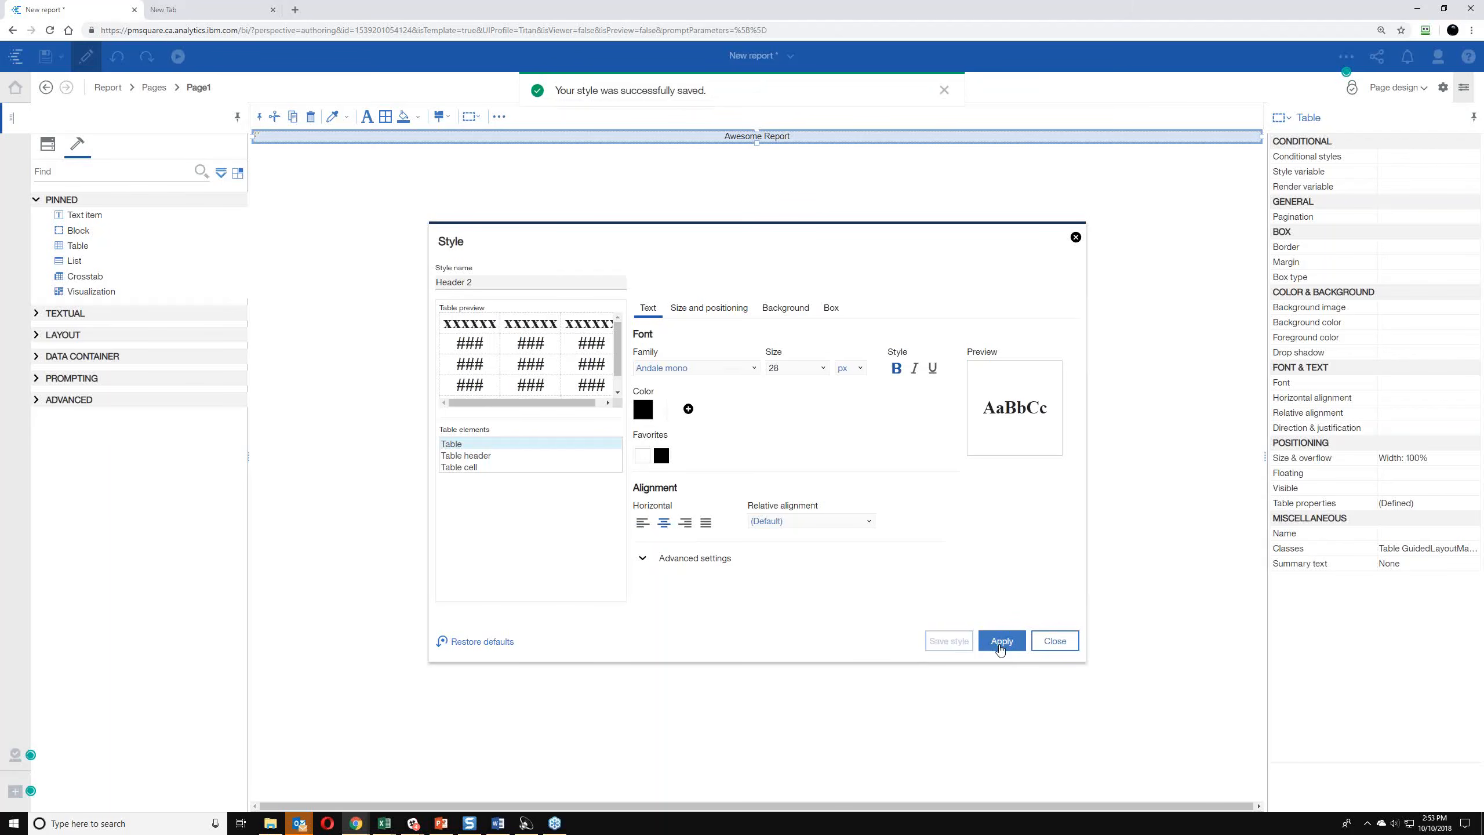
pyautogui.click(1000, 641)
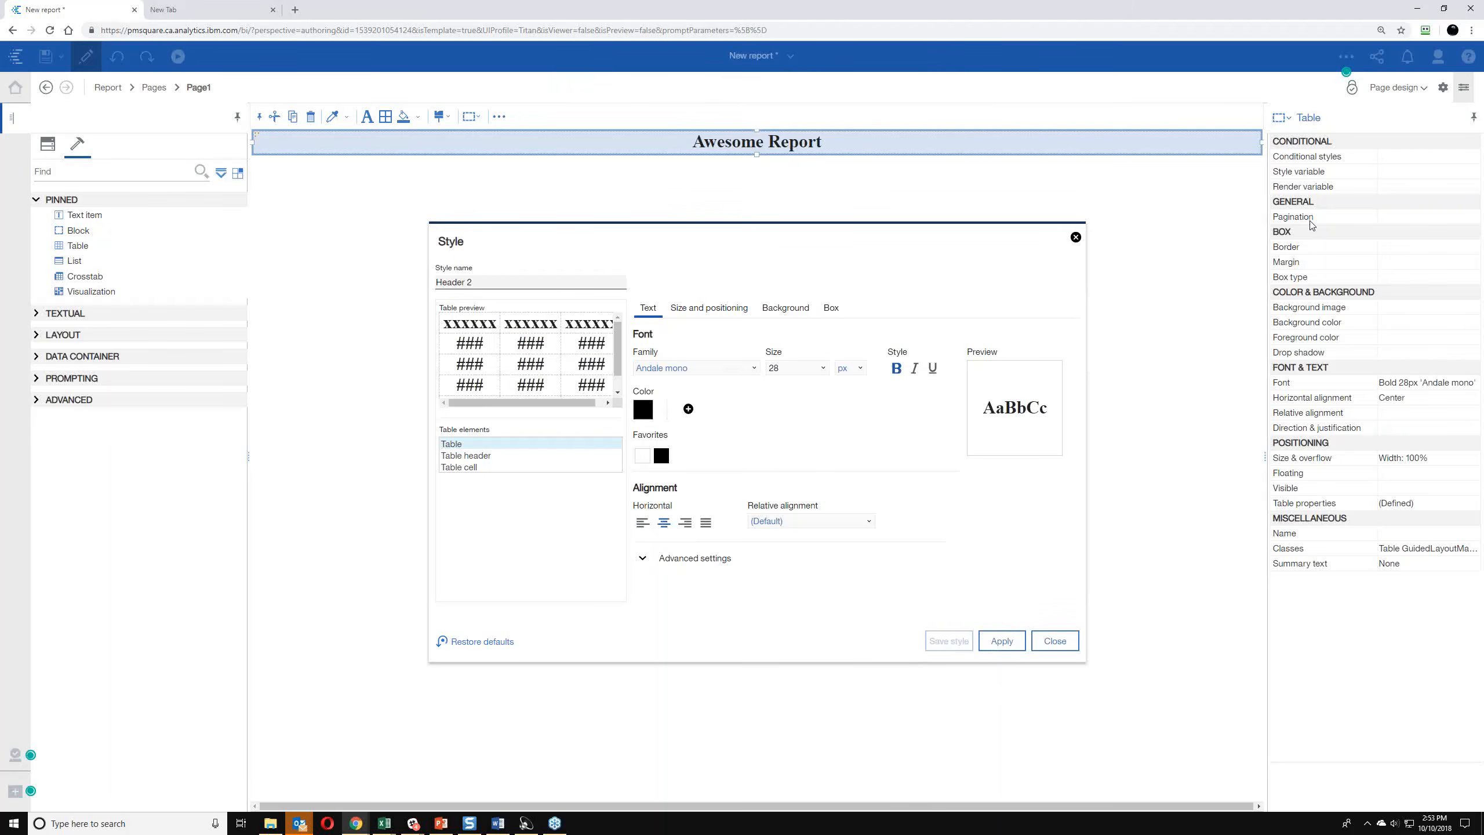
pyautogui.click(1075, 237)
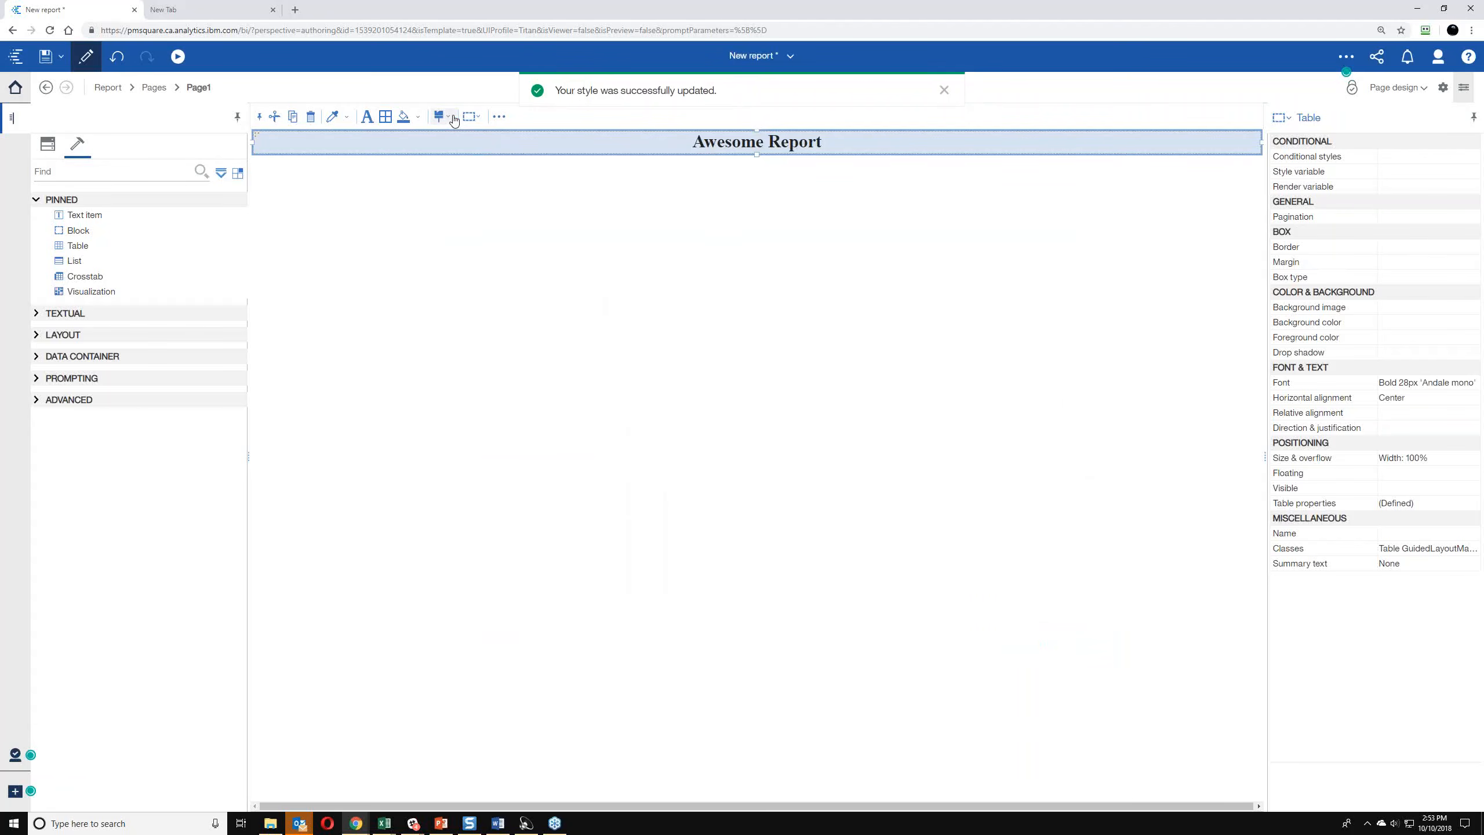
# - Apply the saved Header style to the Awesome Report title instead of Header 2
pyautogui.click(452, 118)
pyautogui.moveTo(469, 160)
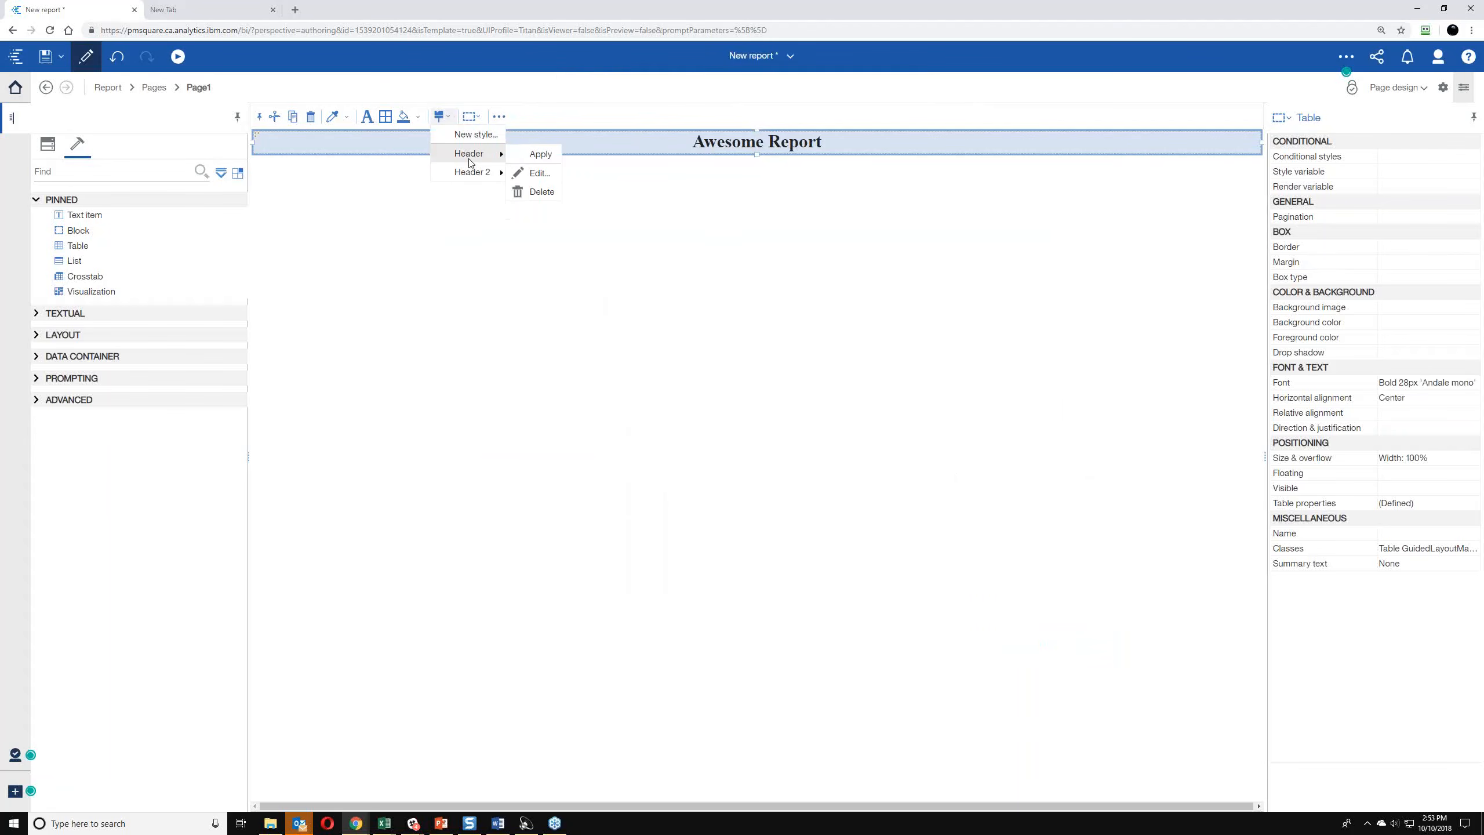
pyautogui.click(540, 153)
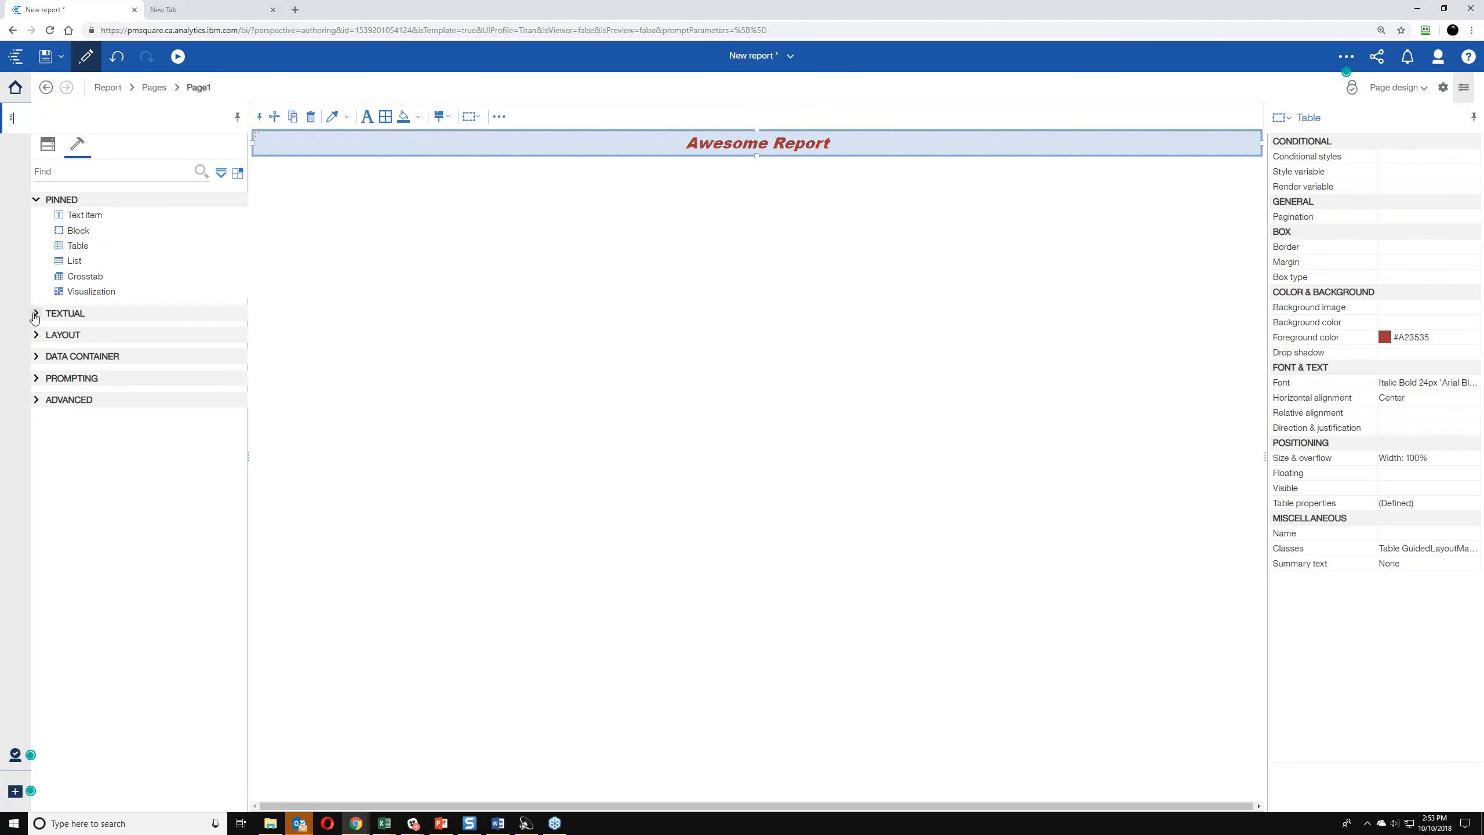
# - Insert a Smooth line visualization from the 11.1 visualizations gallery below the Awesome Report title
pyautogui.moveTo(85, 292); pyautogui.dragTo(604, 259)
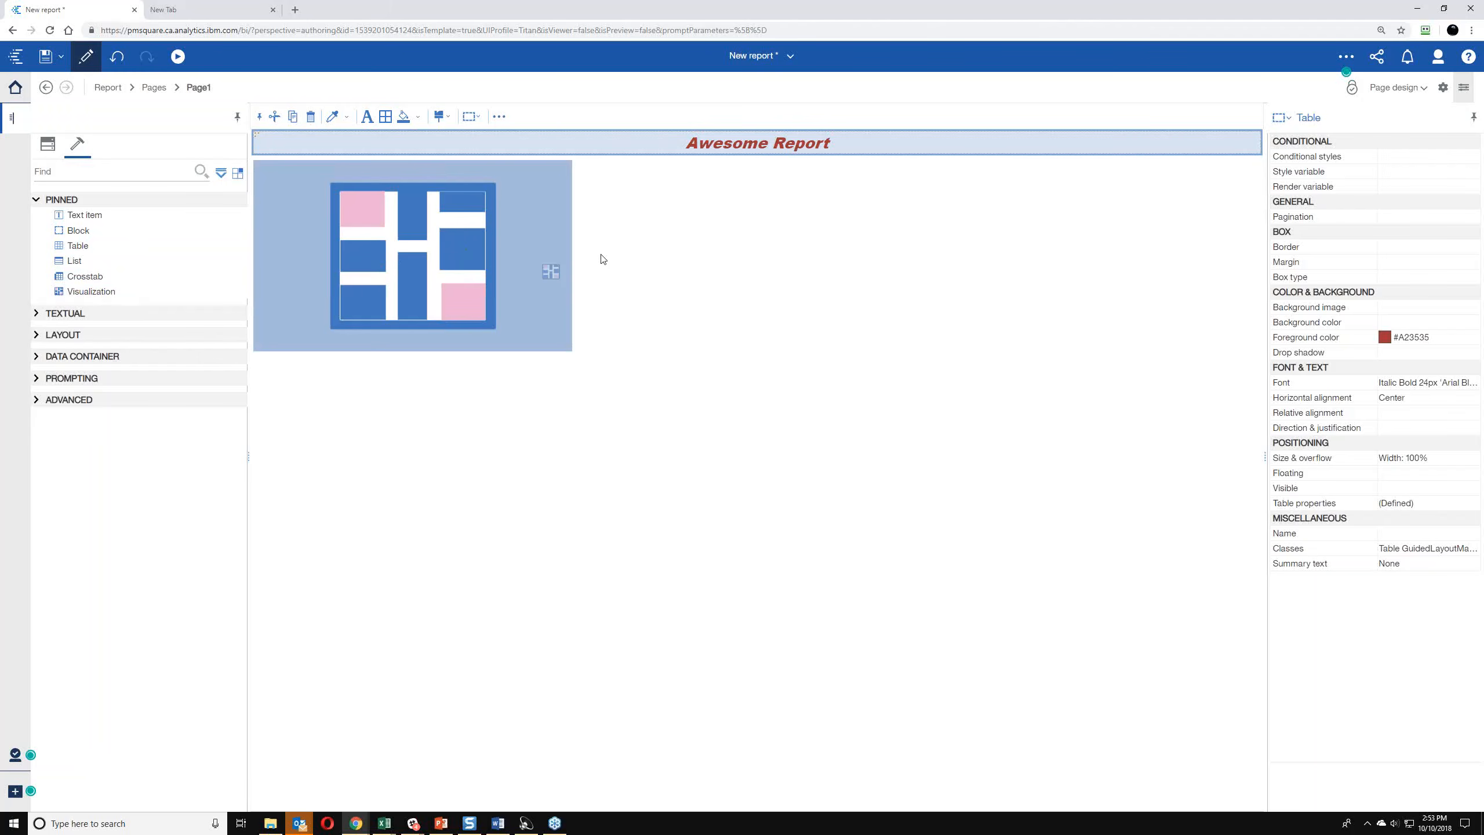
pyautogui.moveTo(604, 260); pyautogui.dragTo(402, 241)
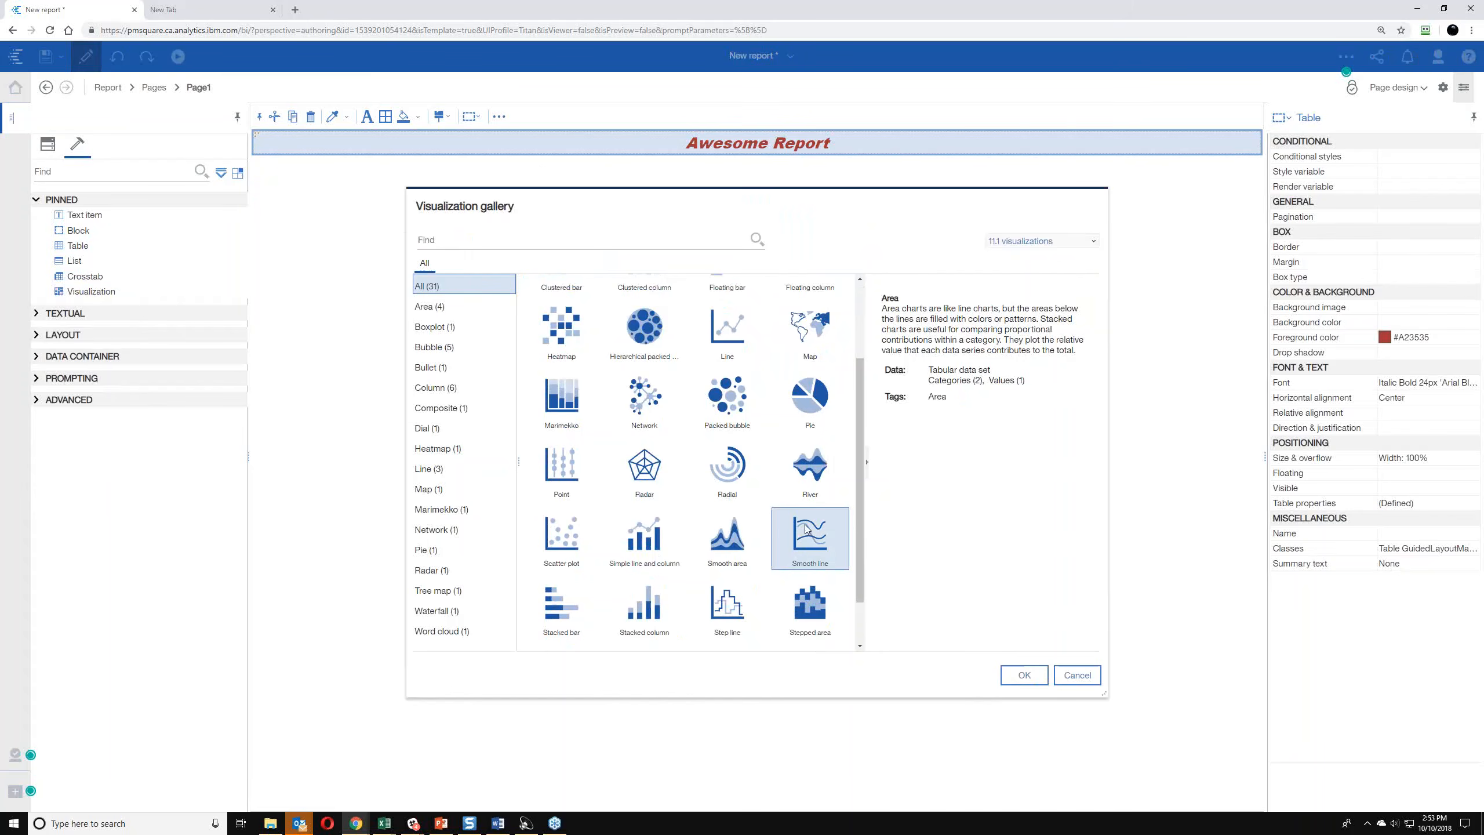
pyautogui.click(1093, 242)
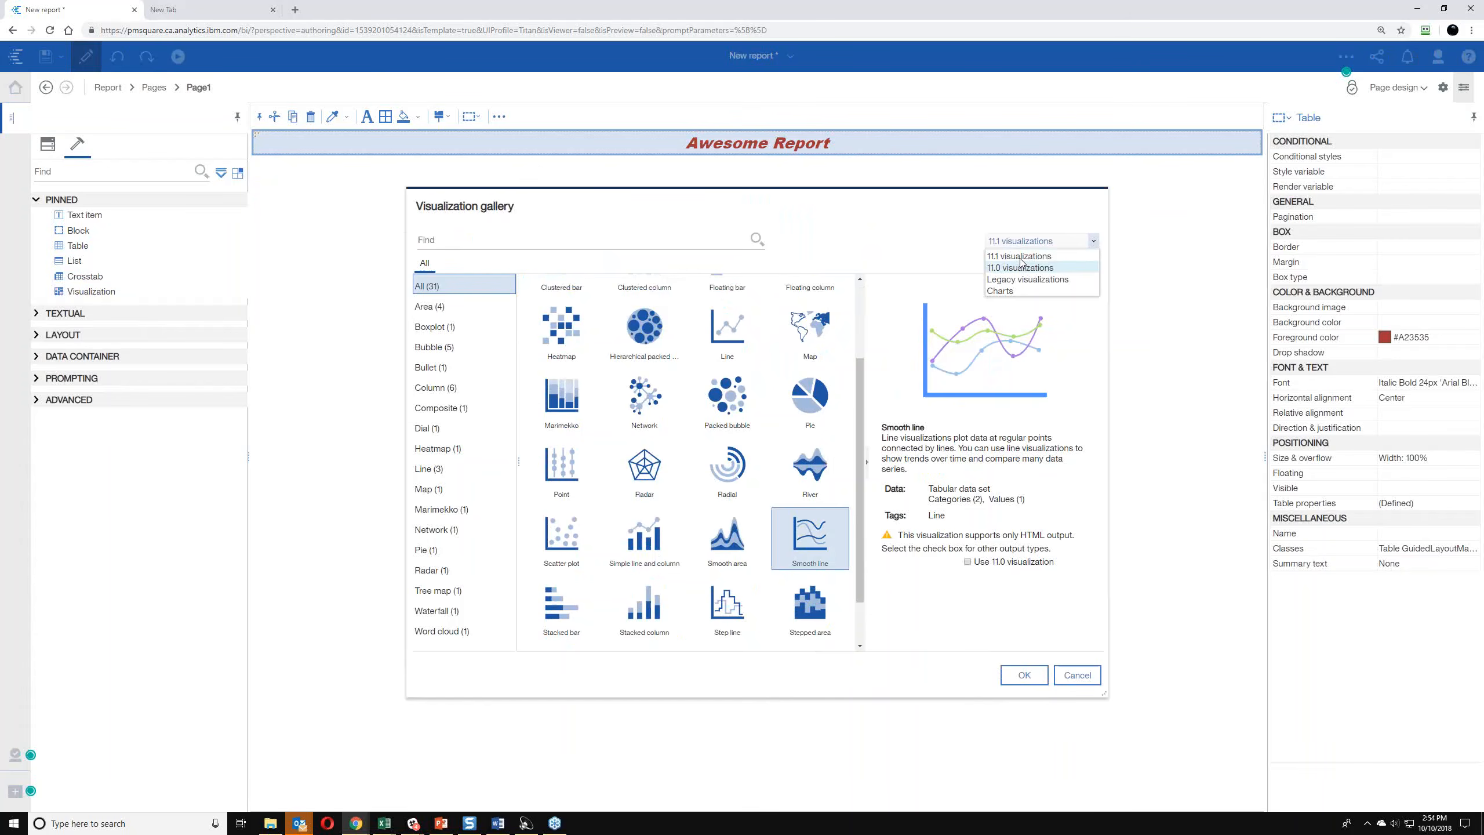
pyautogui.click(889, 208)
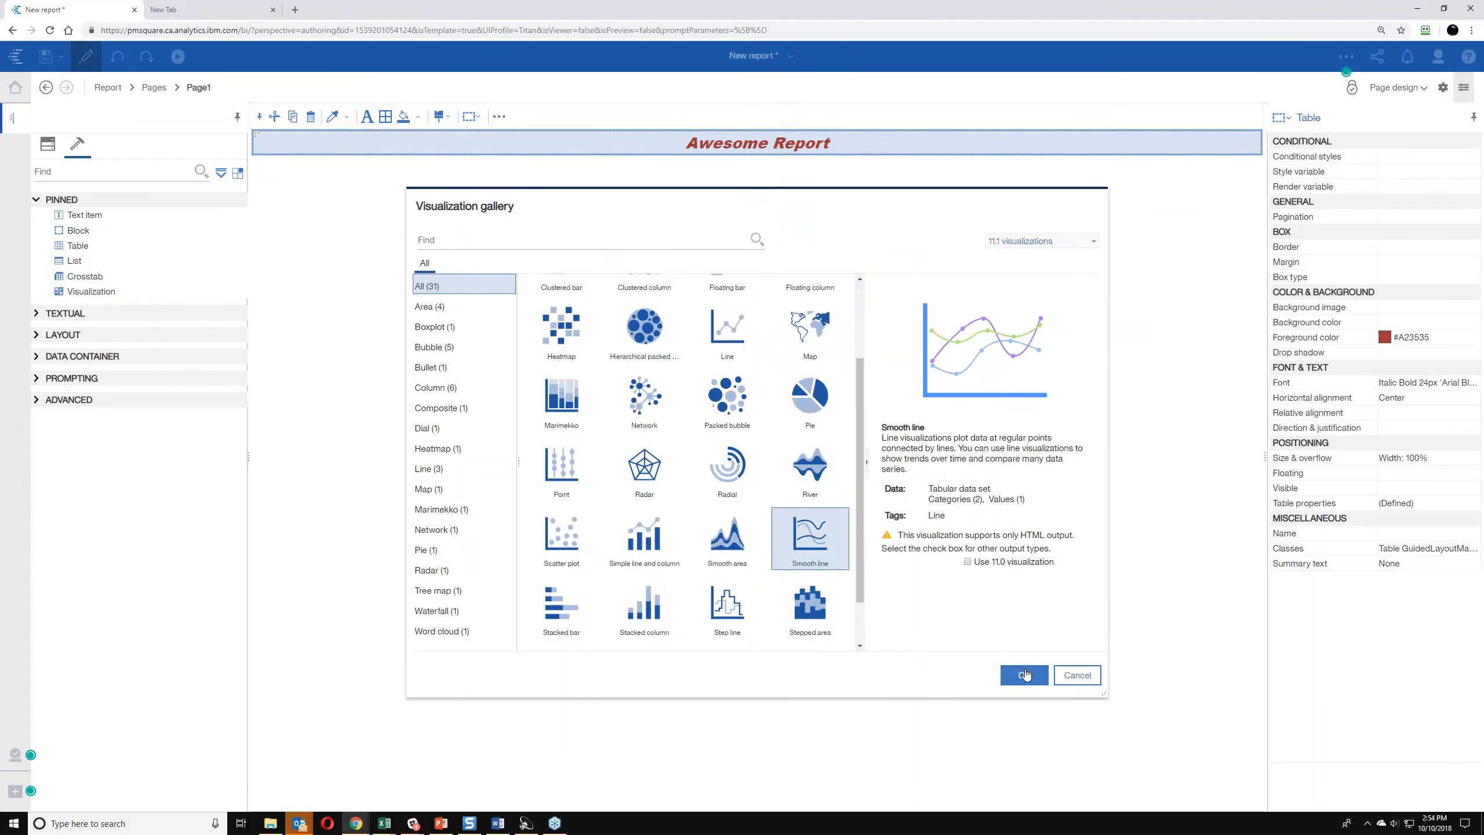
pyautogui.click(1026, 675)
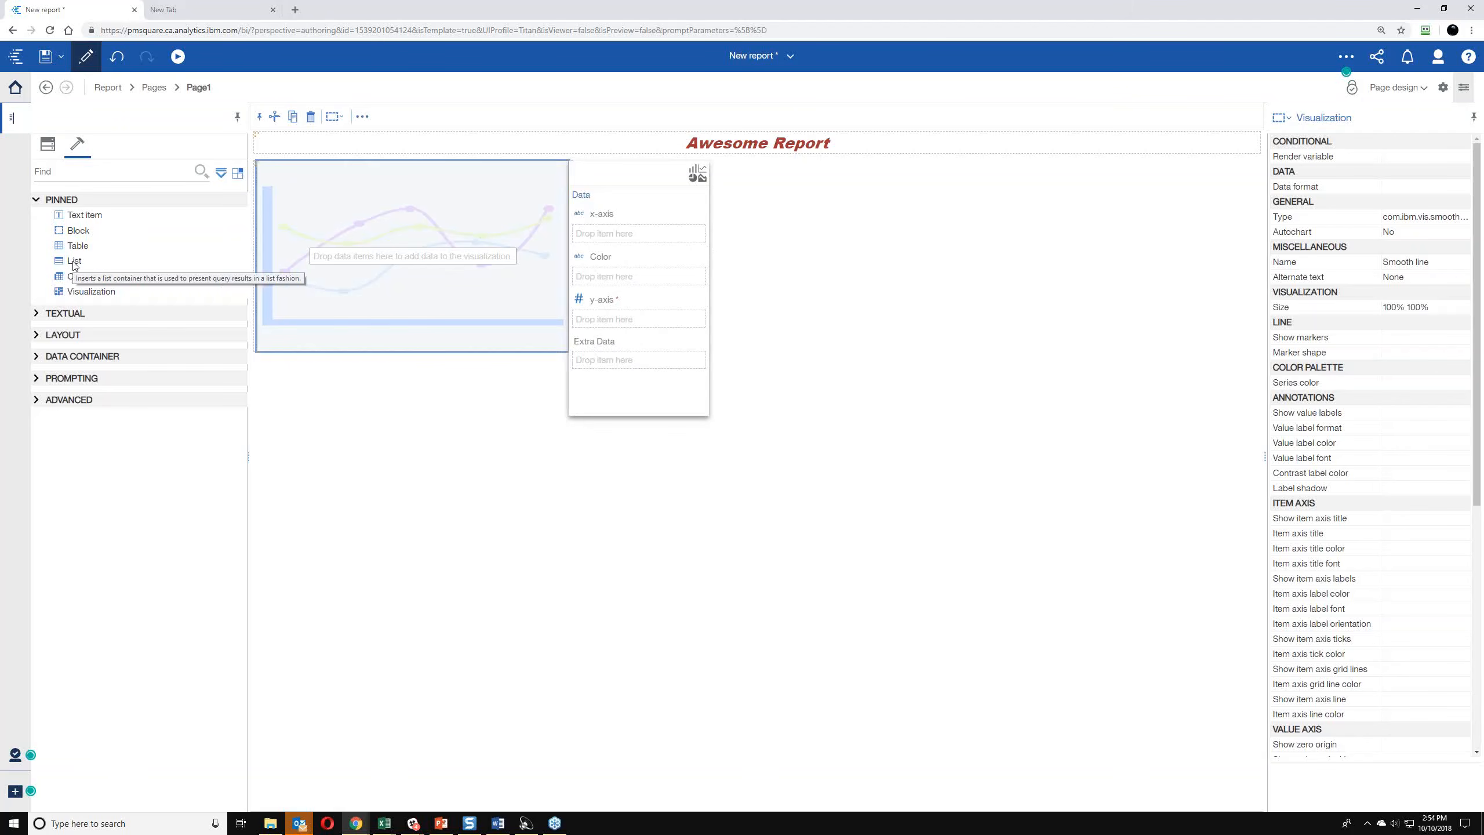
# - Add an empty list container directly below the Smooth line visualization
pyautogui.moveTo(74, 265); pyautogui.dragTo(640, 430)
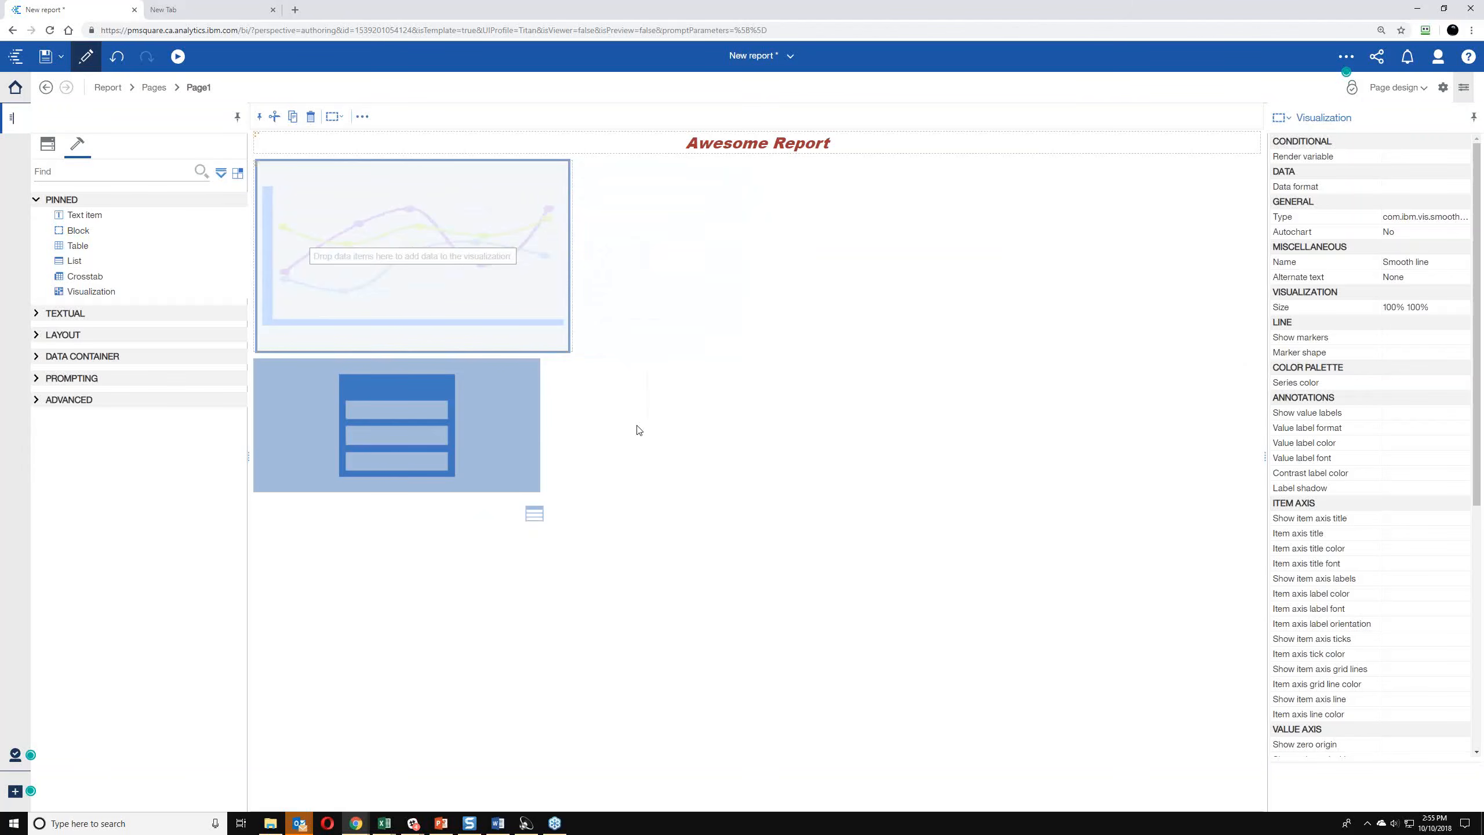
pyautogui.moveTo(640, 429); pyautogui.dragTo(810, 540)
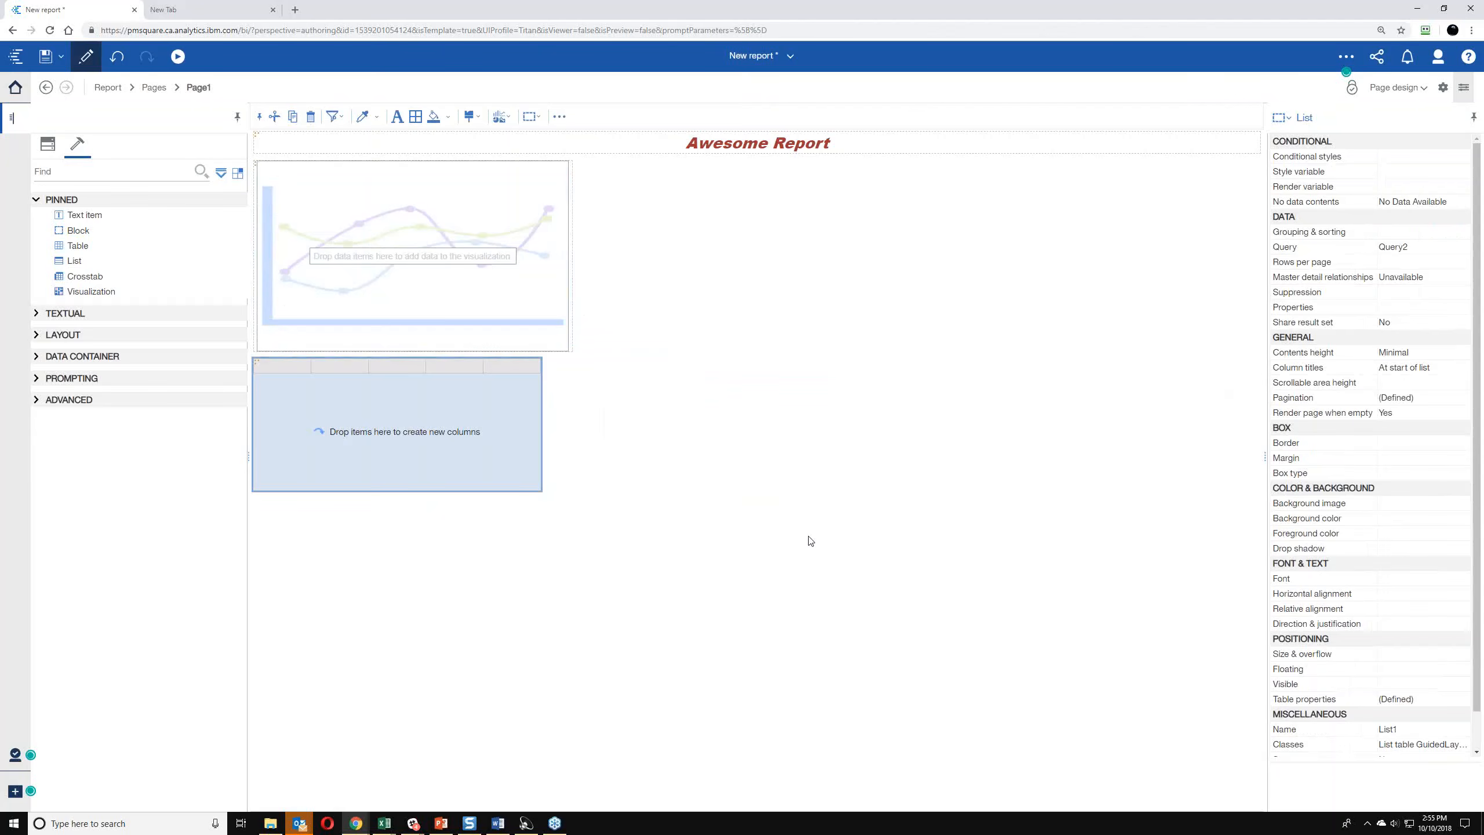
# - Widen the table cell holding the Smooth line visualization to 100% and increase its height
pyautogui.click(702, 363)
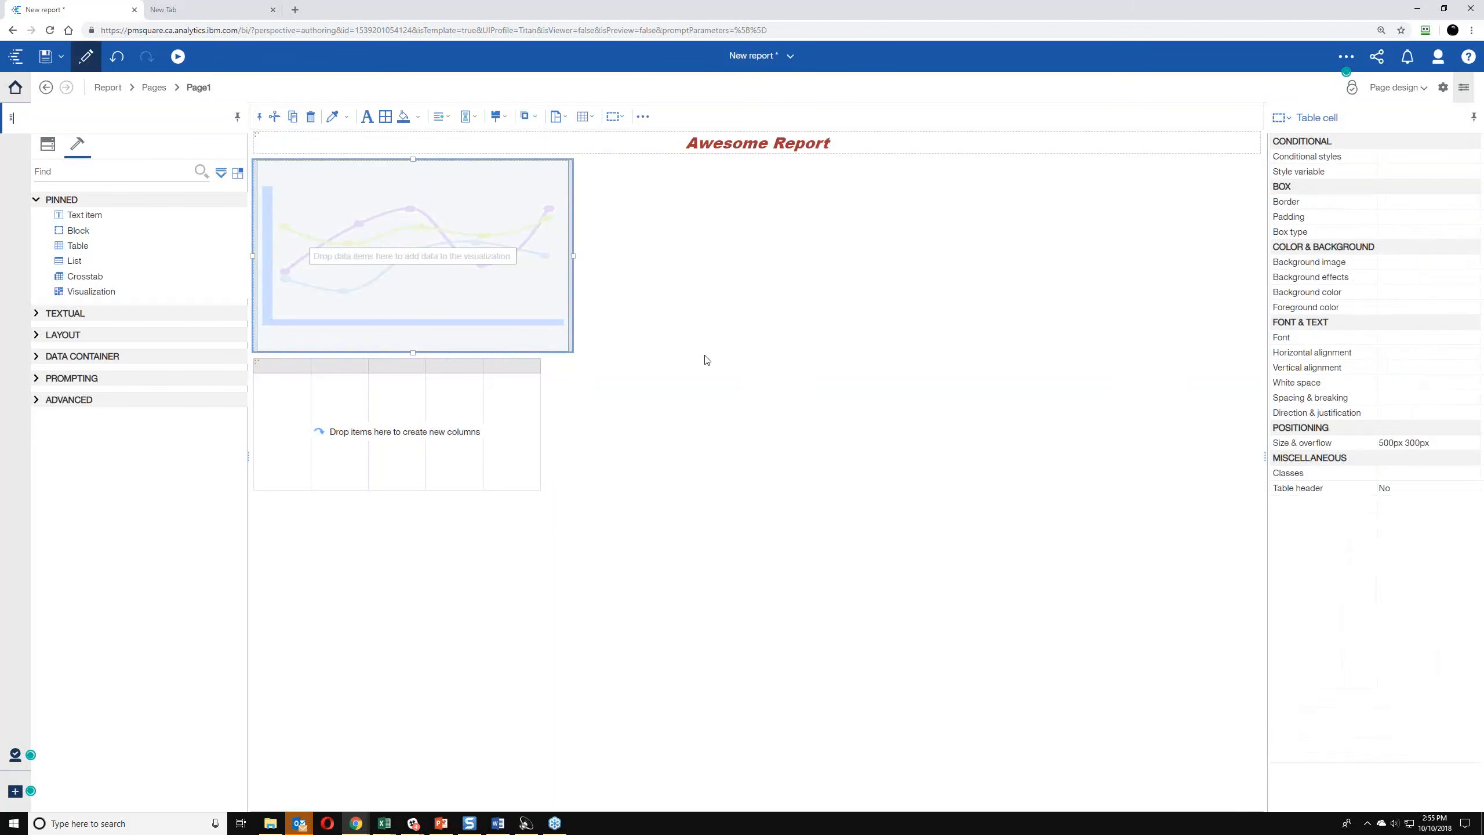
pyautogui.doubleClick(574, 256)
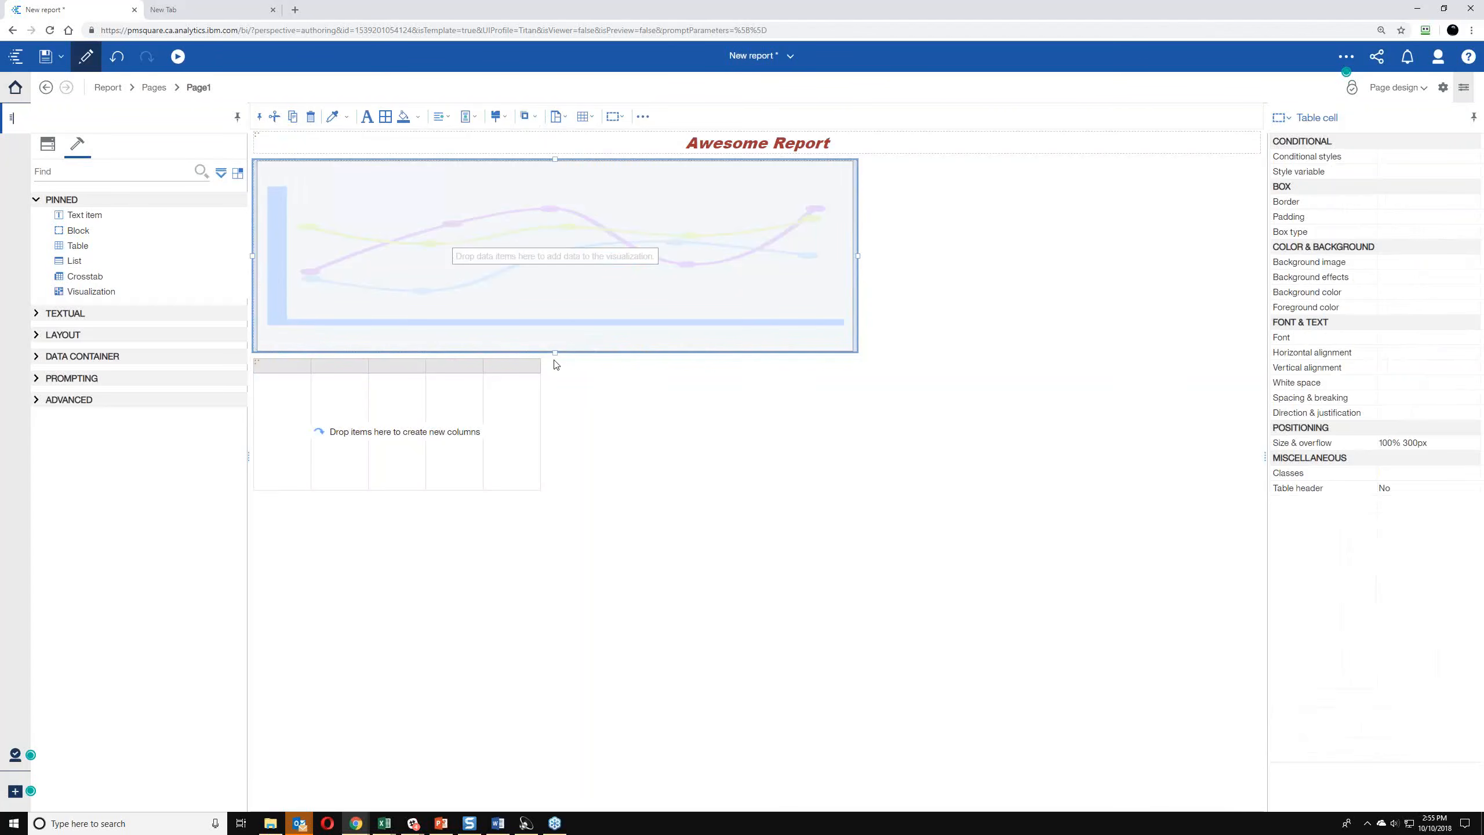
pyautogui.moveTo(555, 354); pyautogui.dragTo(555, 501)
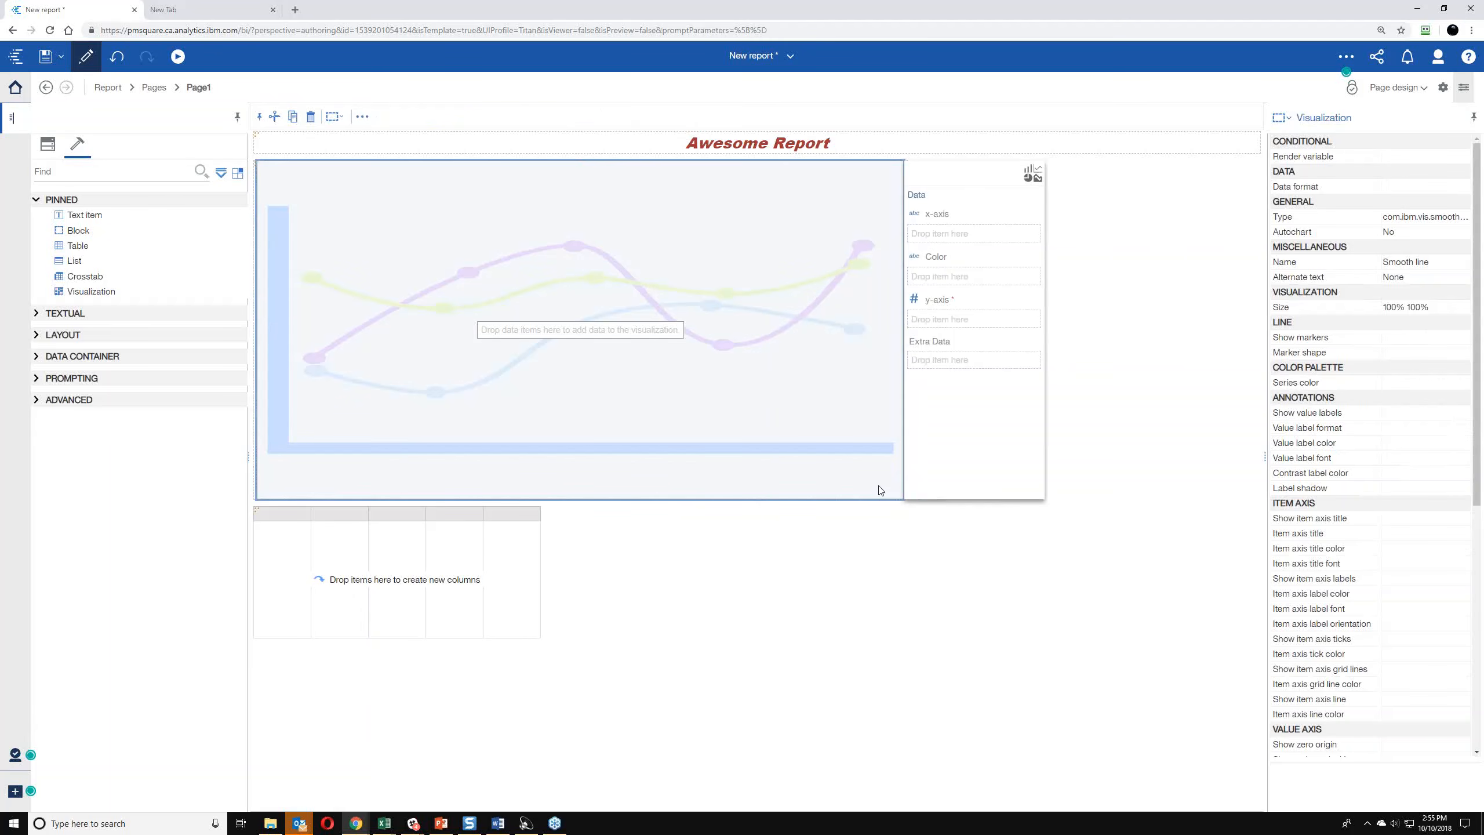
pyautogui.click(735, 541)
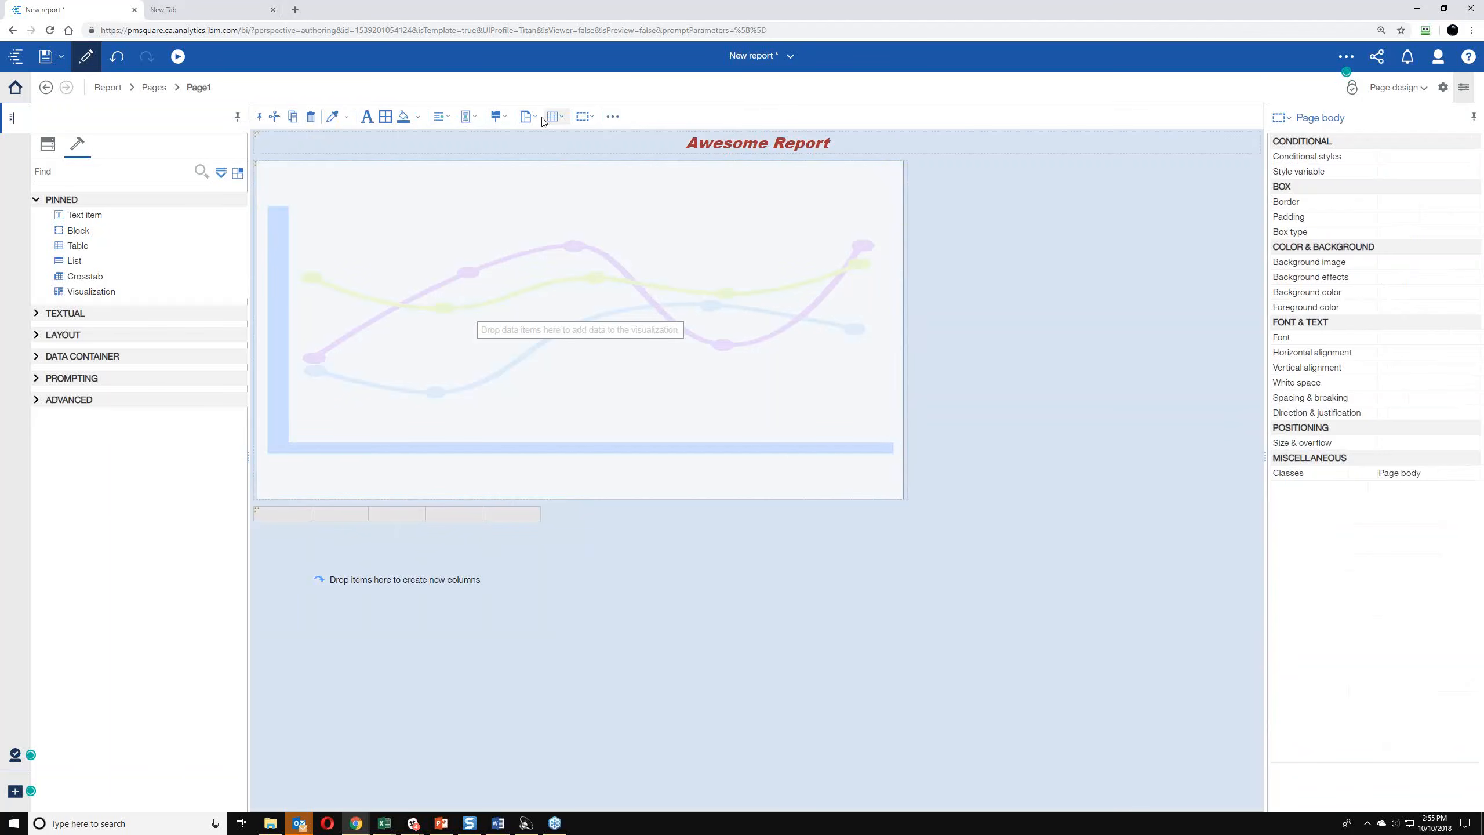
pyautogui.click(507, 550)
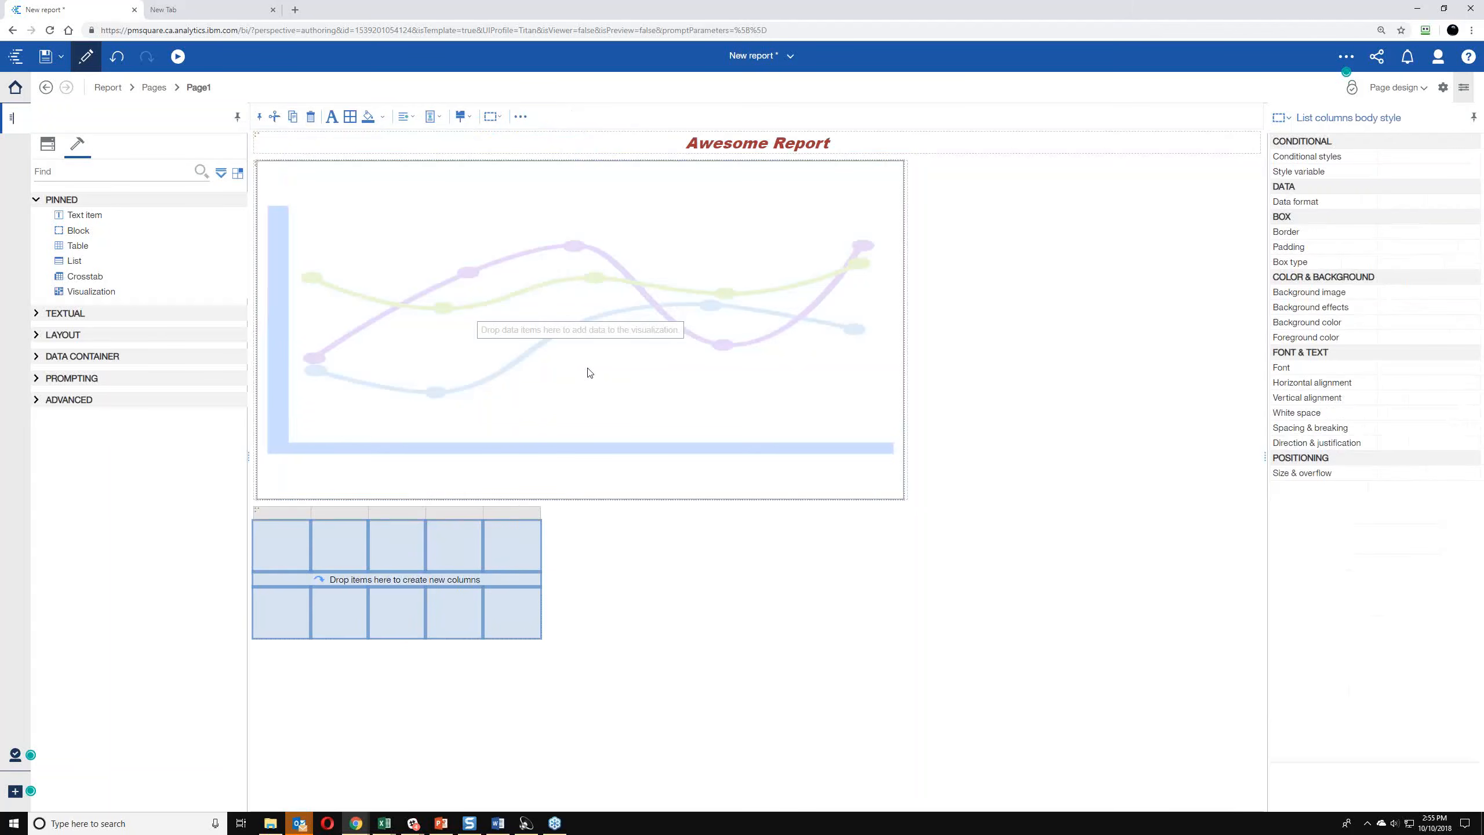
pyautogui.click(589, 372)
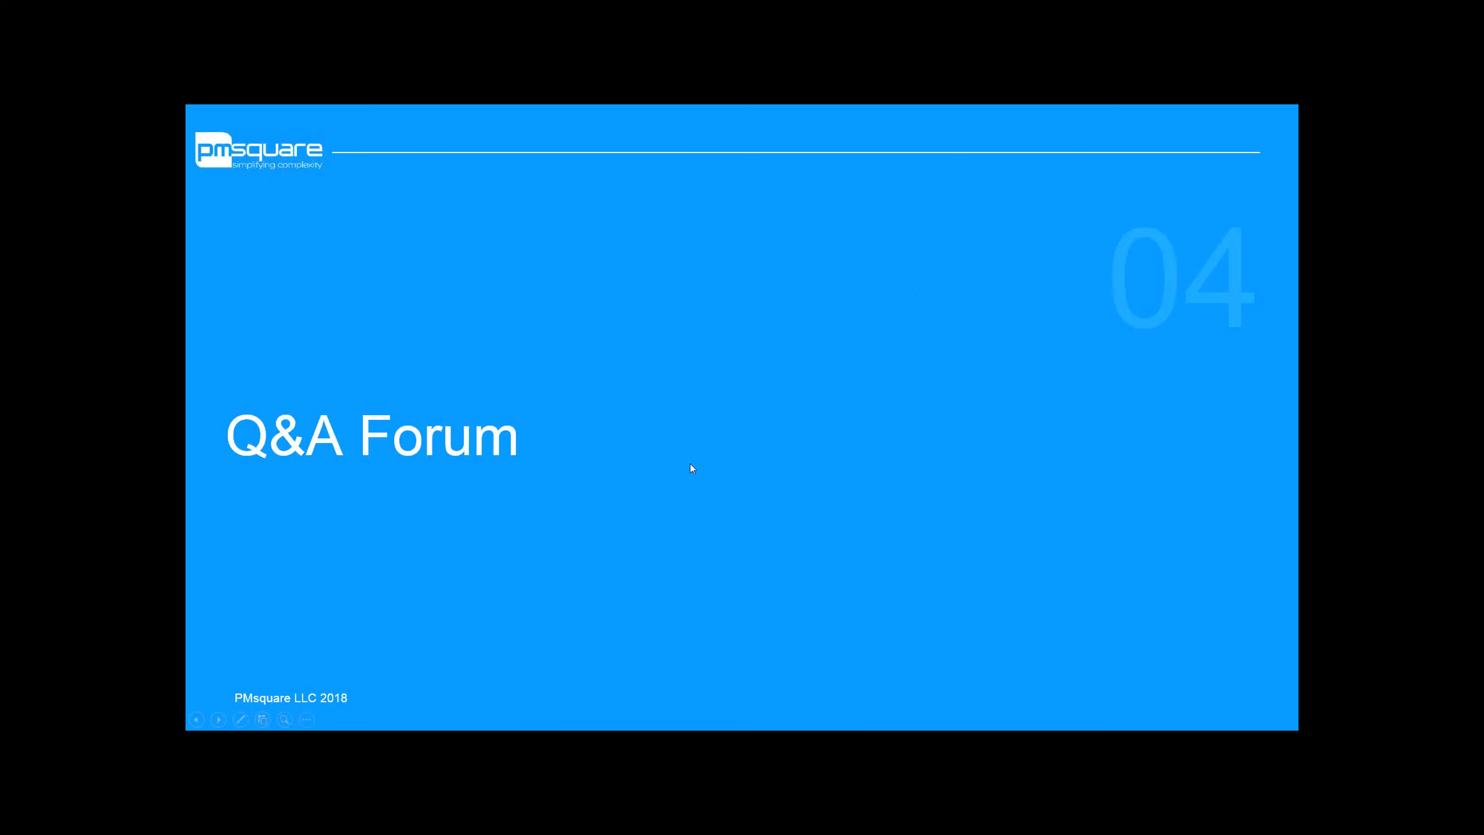
pyautogui.press('Right')
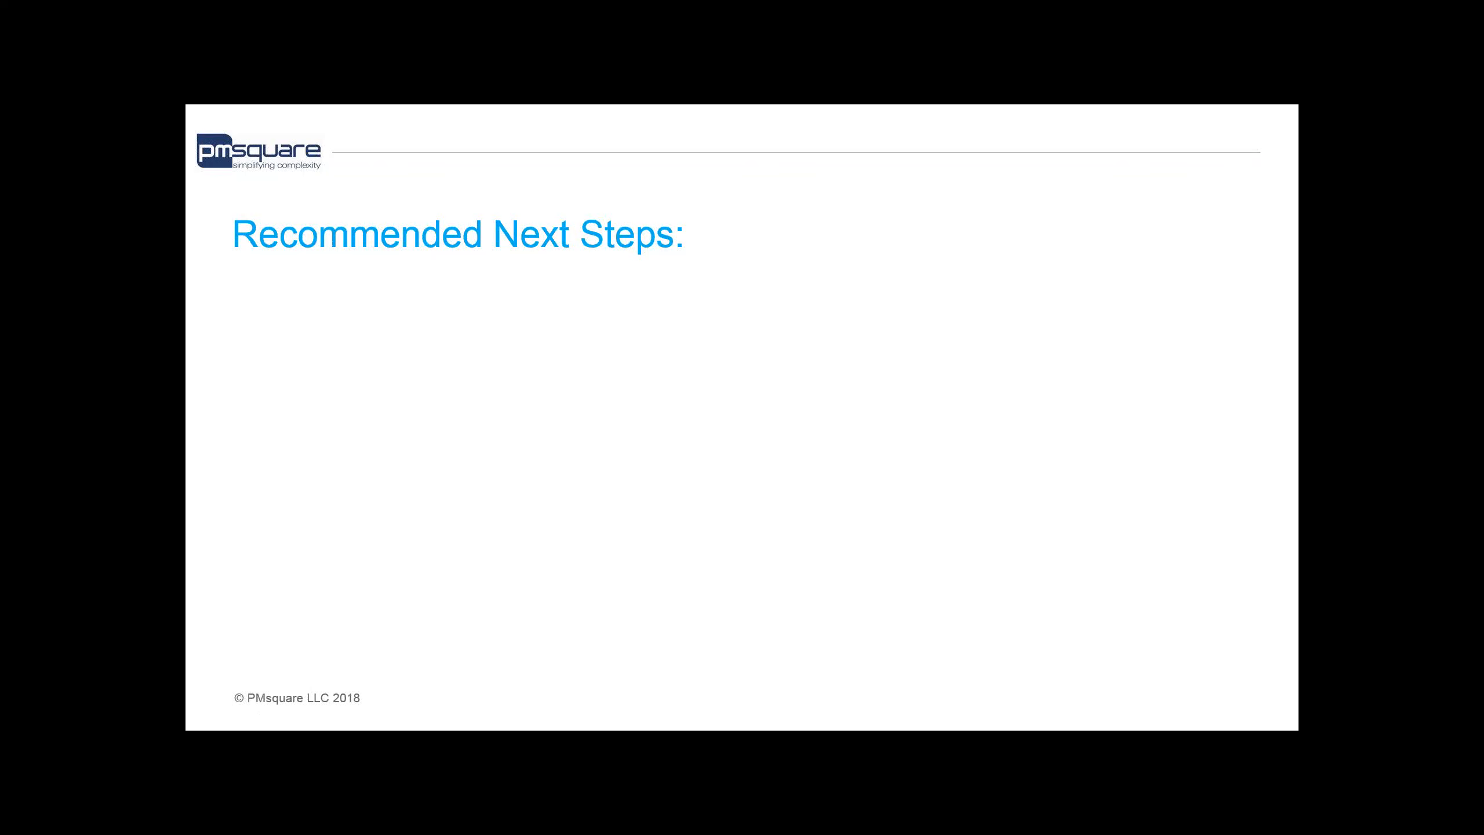
pyautogui.press('Right')
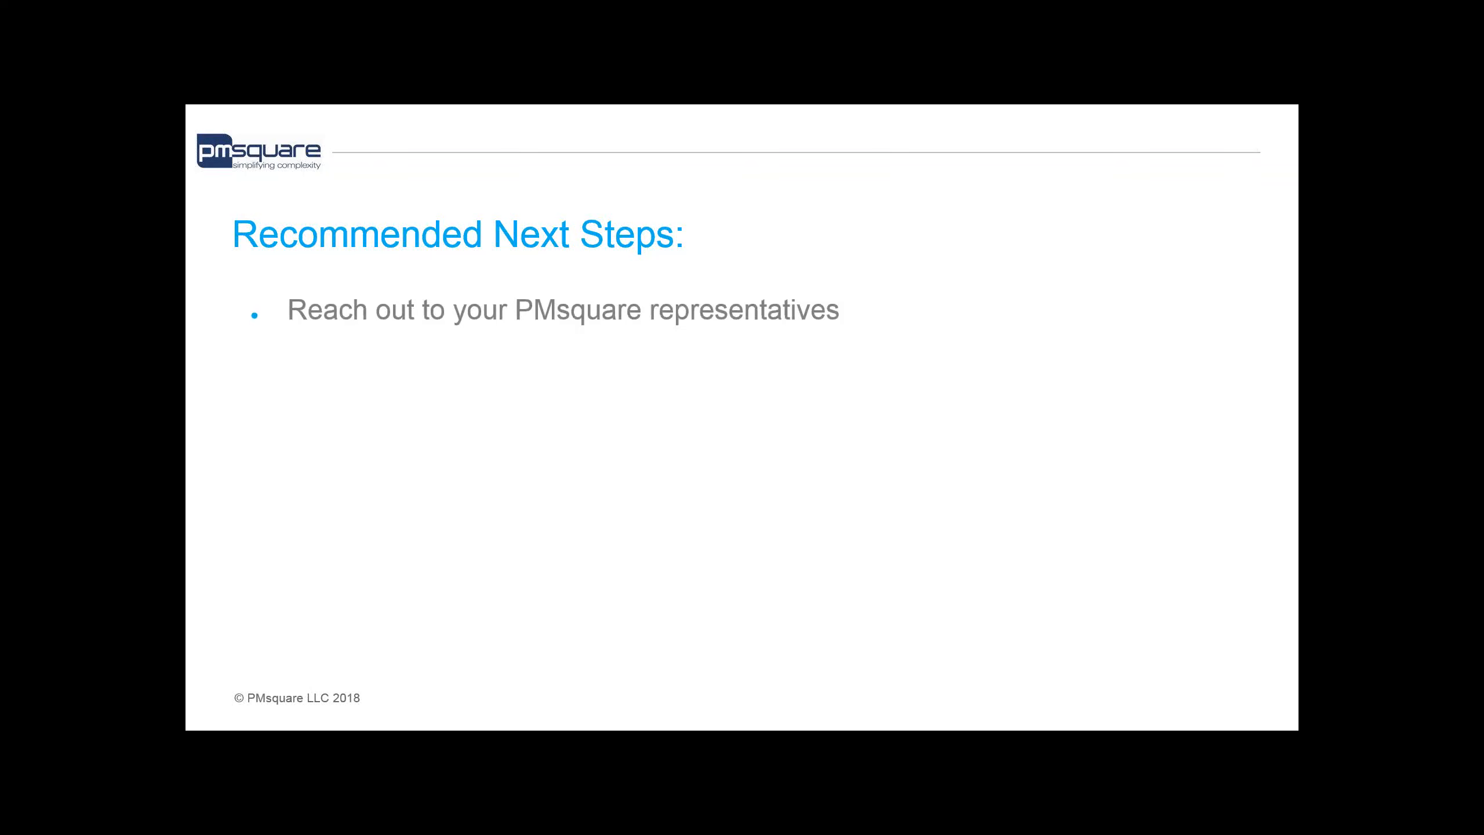